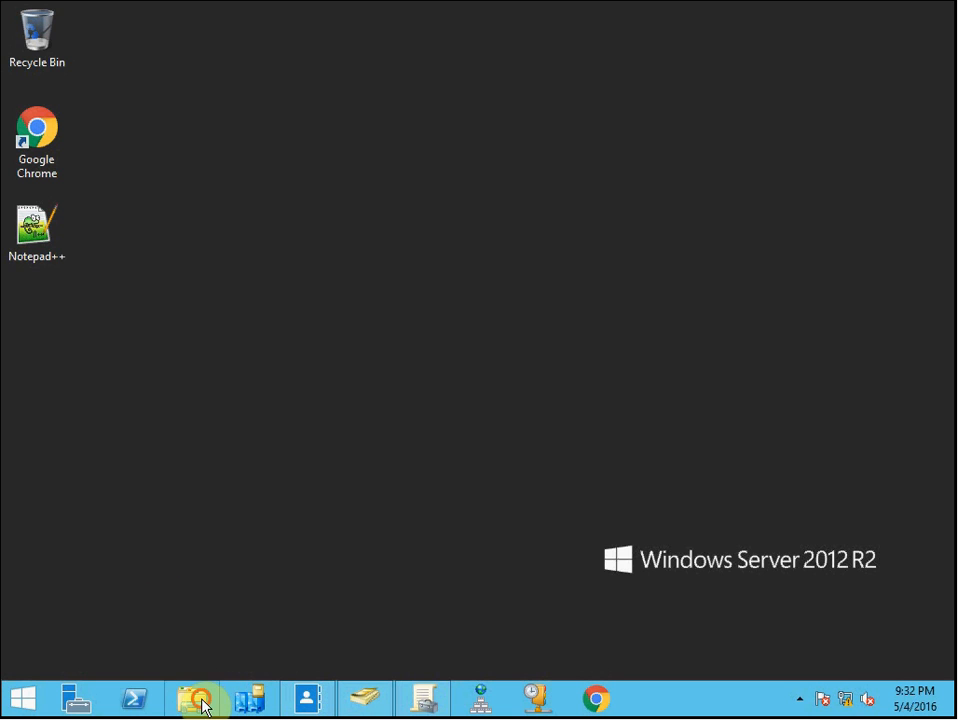
Open Active Directory Administrative Center and browse the Dynamic Access Control resource properties, selecting Confidentiality and Department
click(321, 690)
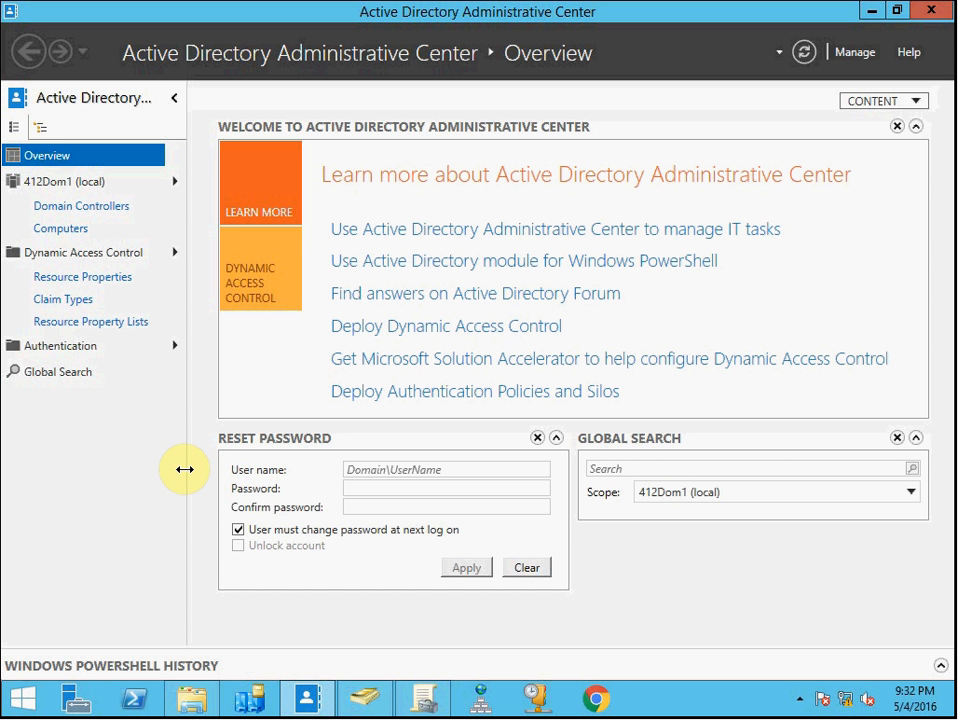
click(110, 279)
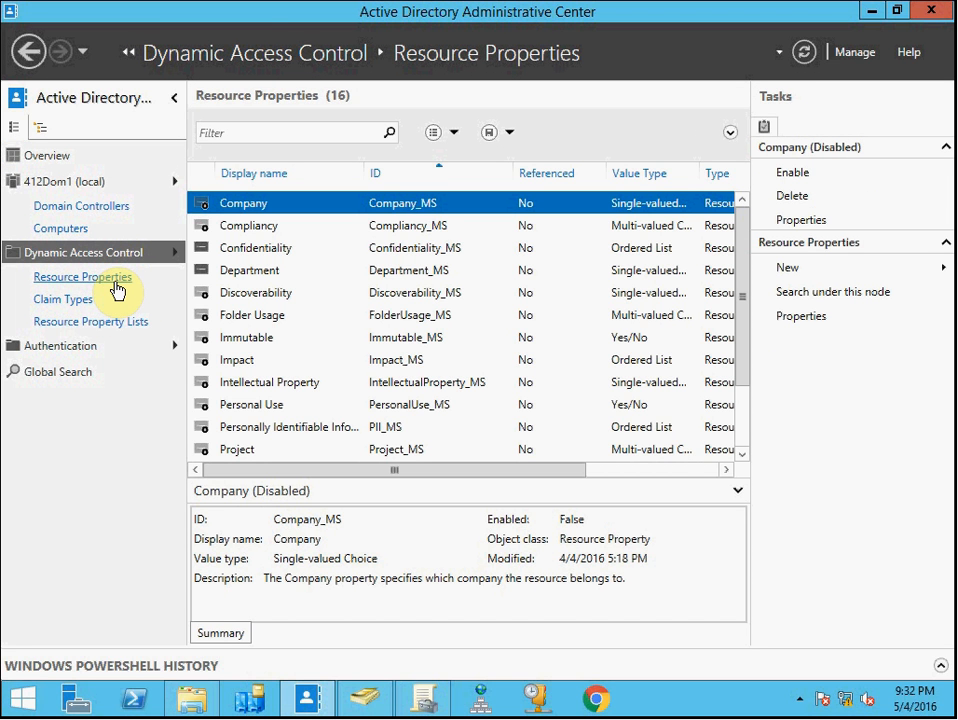
click(274, 250)
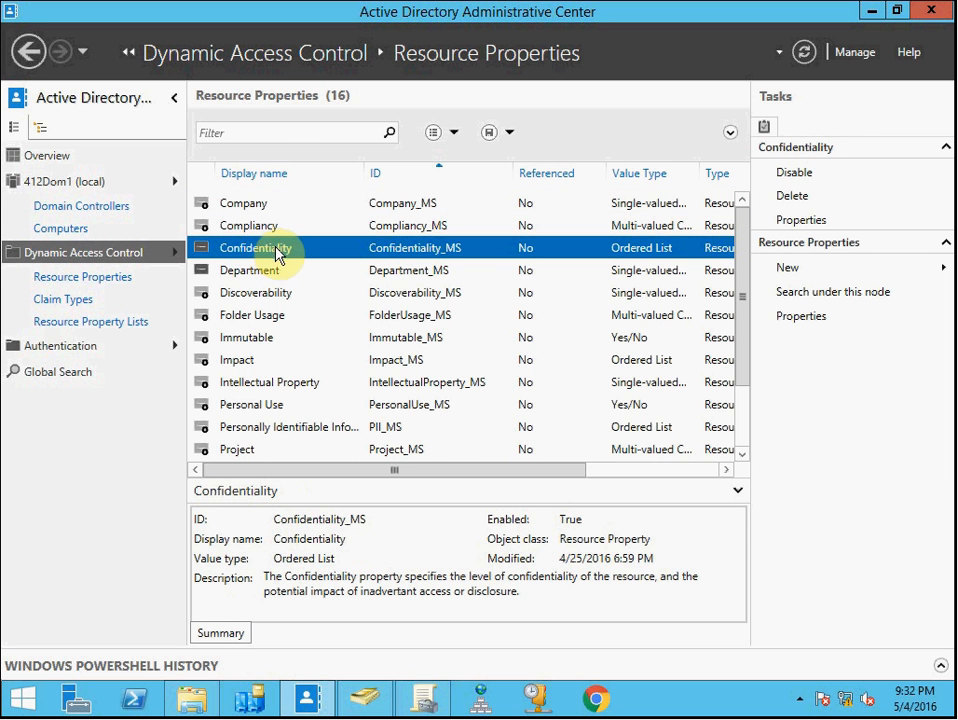
click(278, 274)
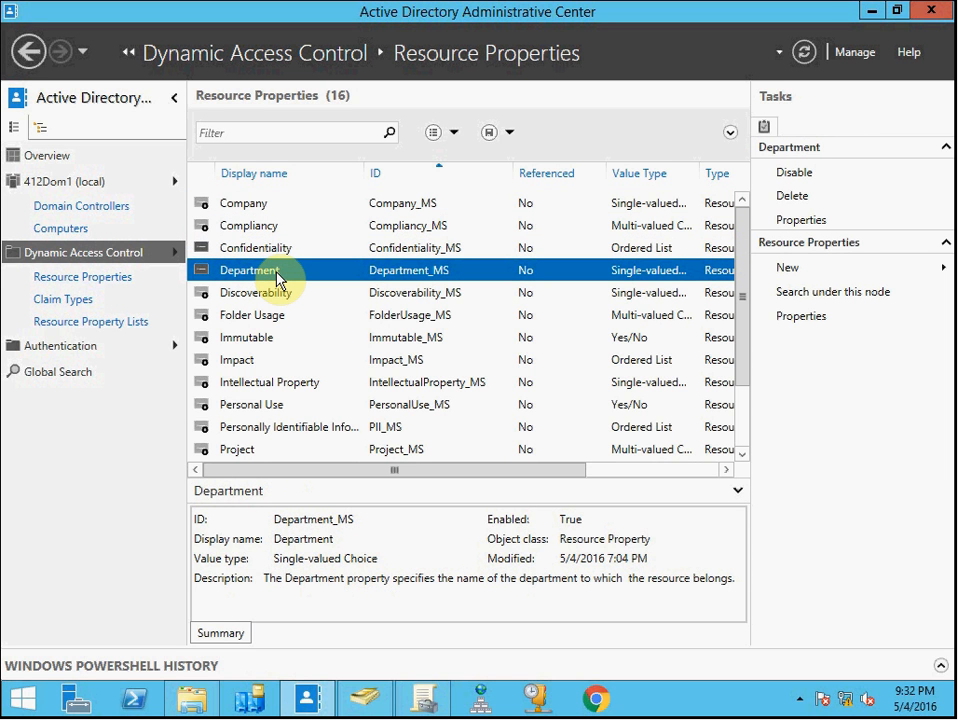
Open the Department resource property, review its suggested values and the add-value dialog, then close it without changes
double_click(278, 274)
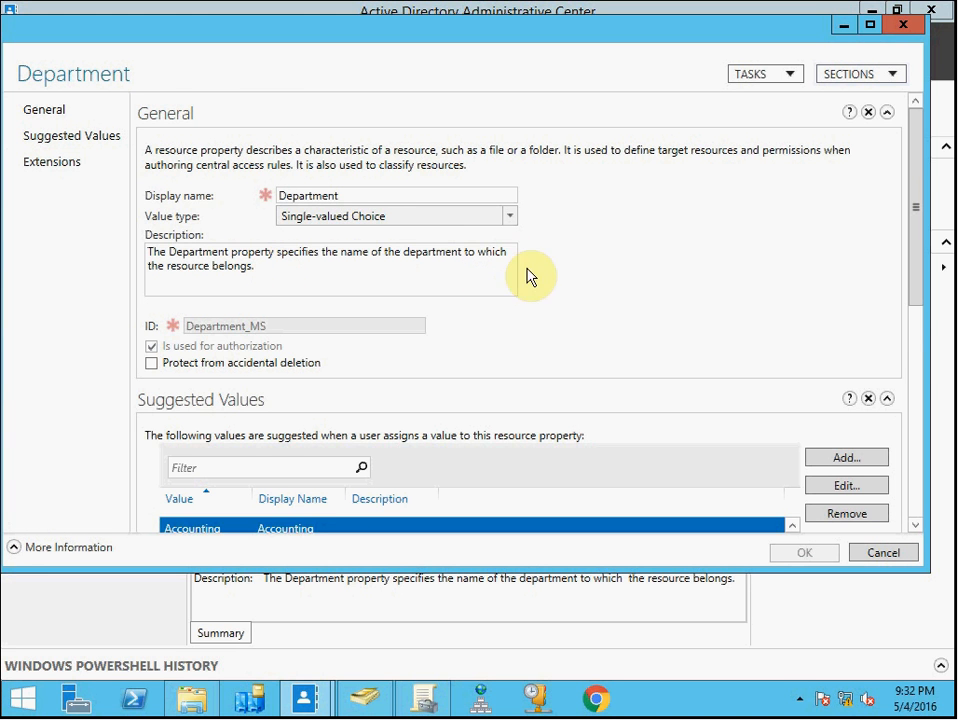
drag(919, 150, 926, 258)
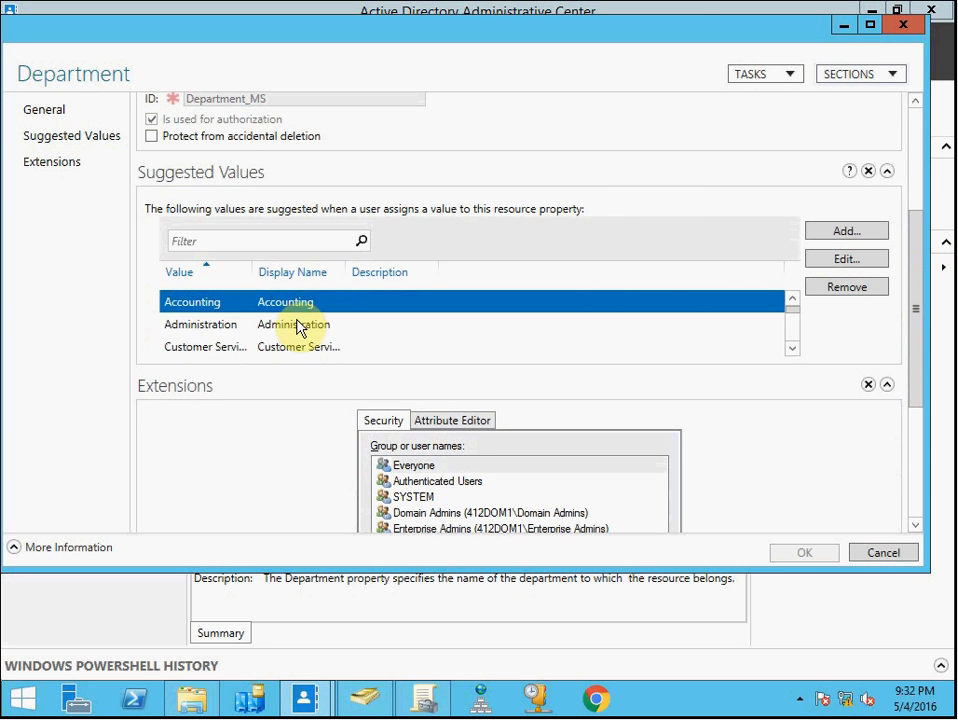
click(303, 326)
click(793, 347)
click(793, 347)
click(793, 347)
click(793, 347)
click(793, 347)
click(793, 347)
click(793, 347)
click(793, 347)
click(793, 347)
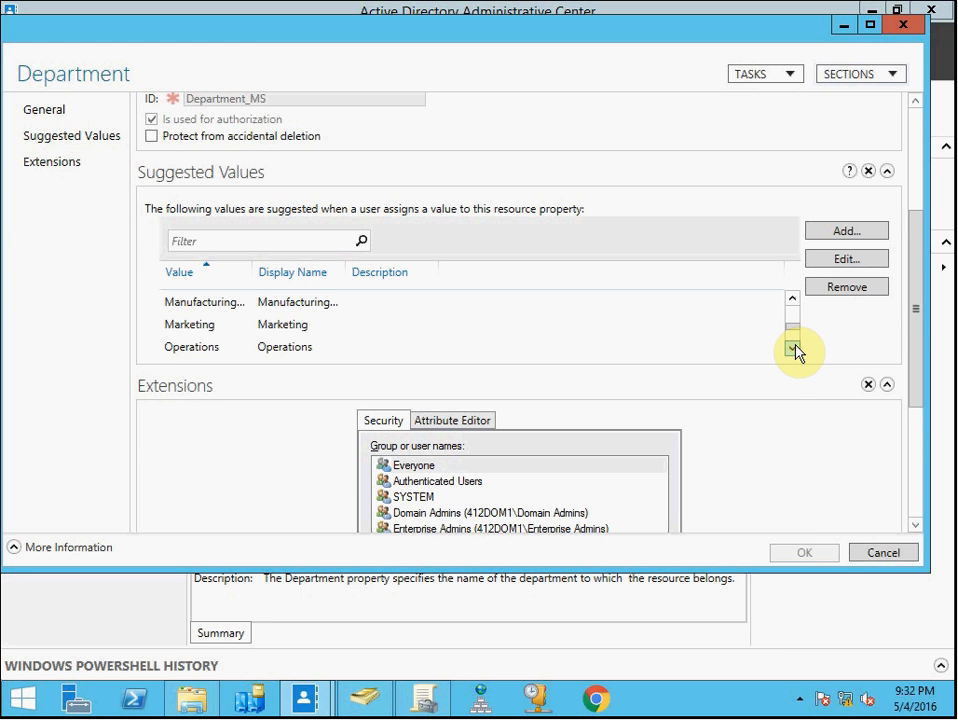
click(876, 233)
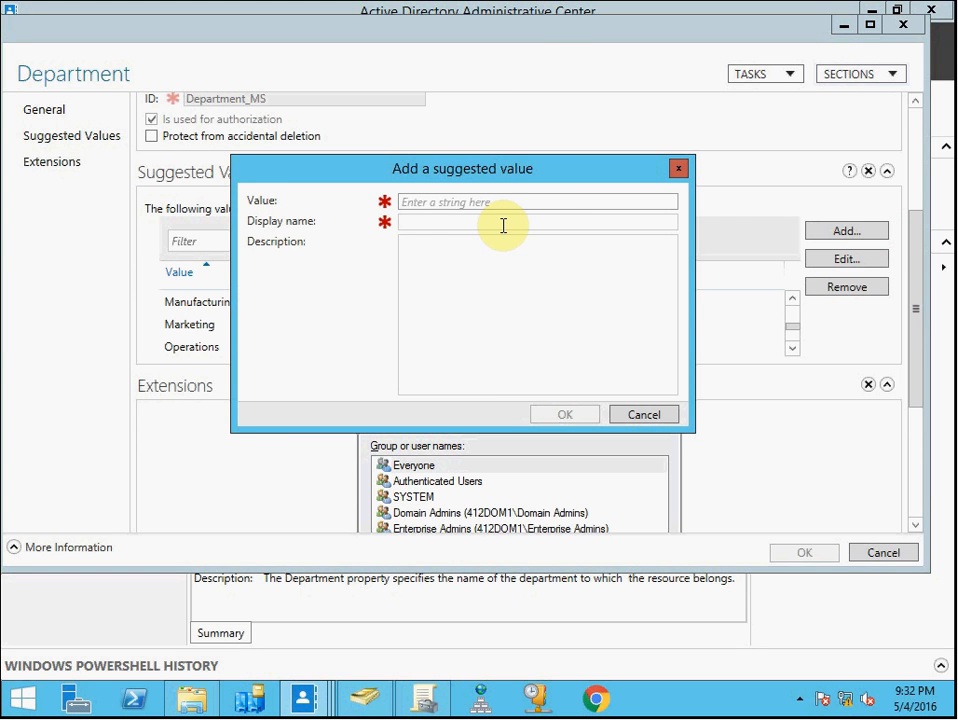
click(644, 417)
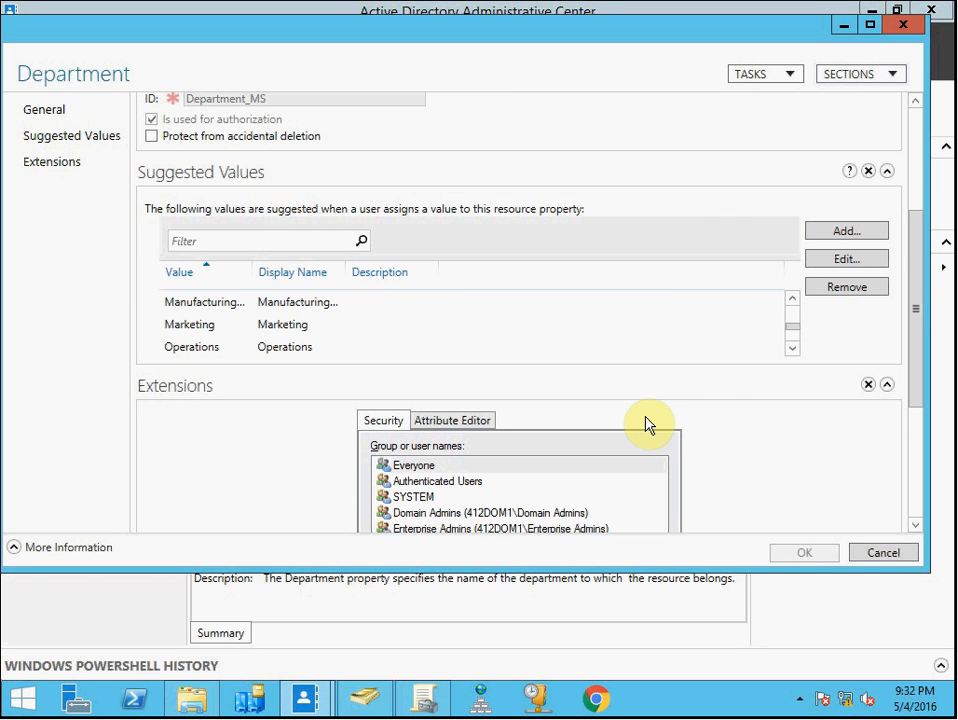
click(905, 562)
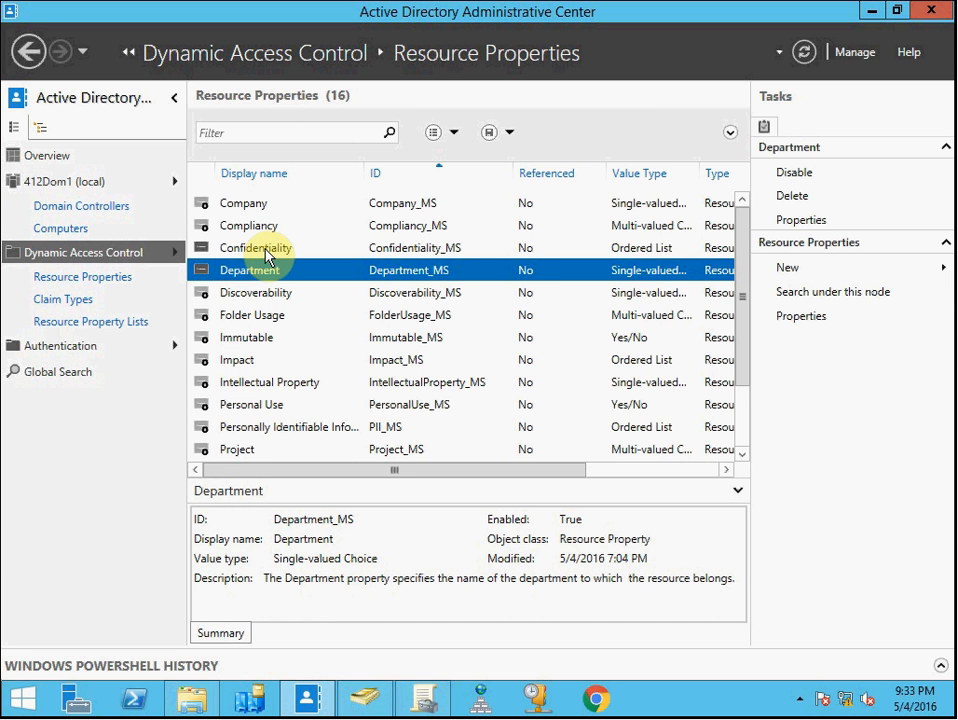
Open the Department claim type under Claim Types, review its source attribute and suggested values, then cancel
click(84, 303)
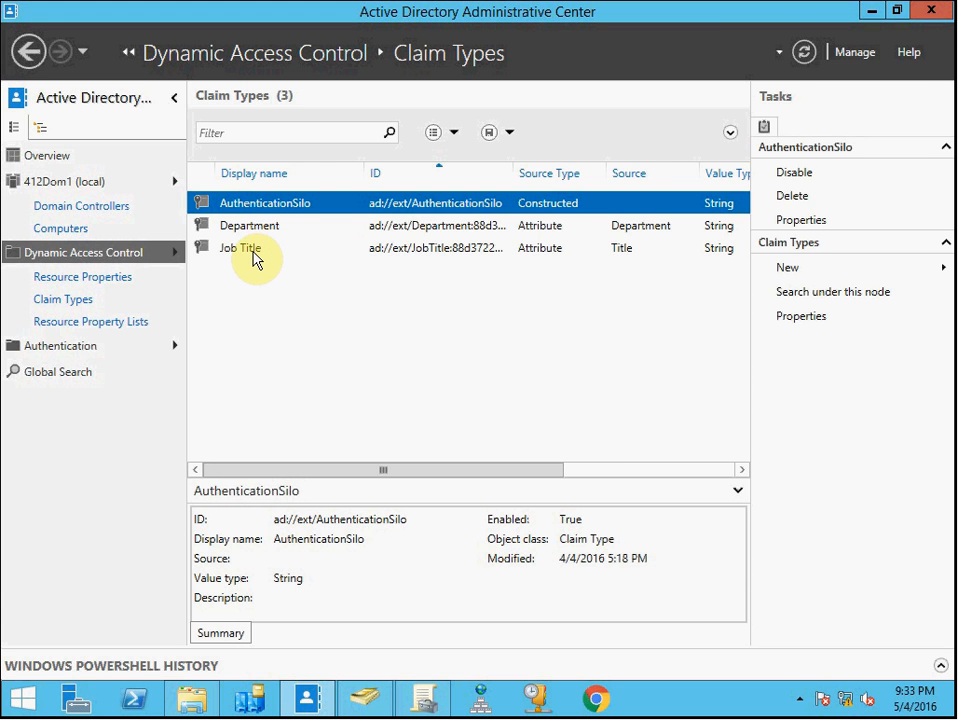
double_click(274, 229)
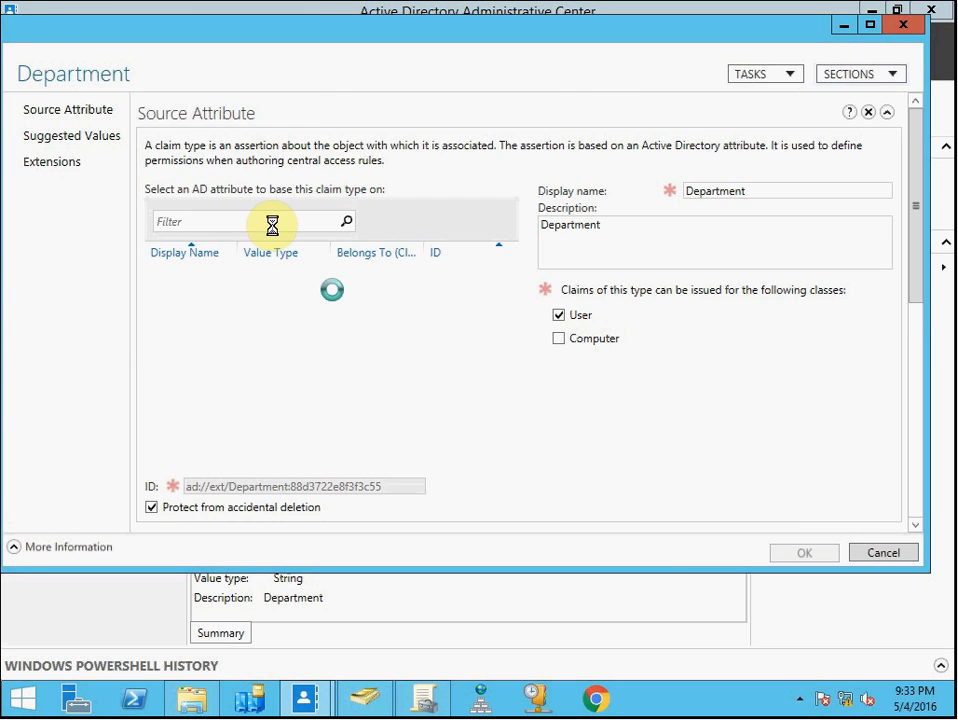
scroll(274, 231, down, 3)
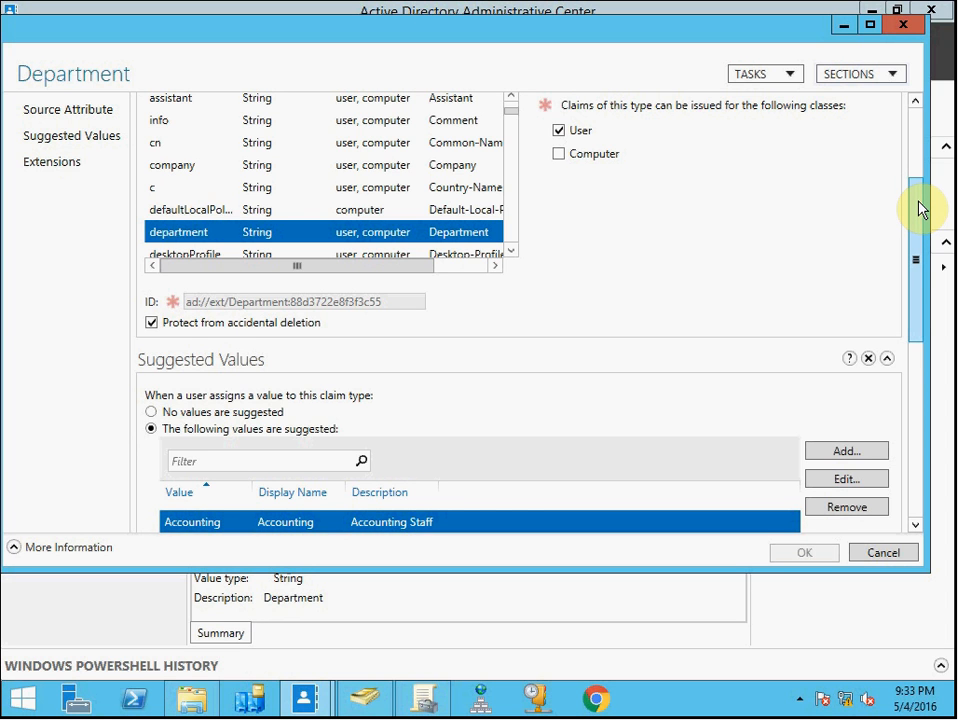
drag(920, 208, 911, 259)
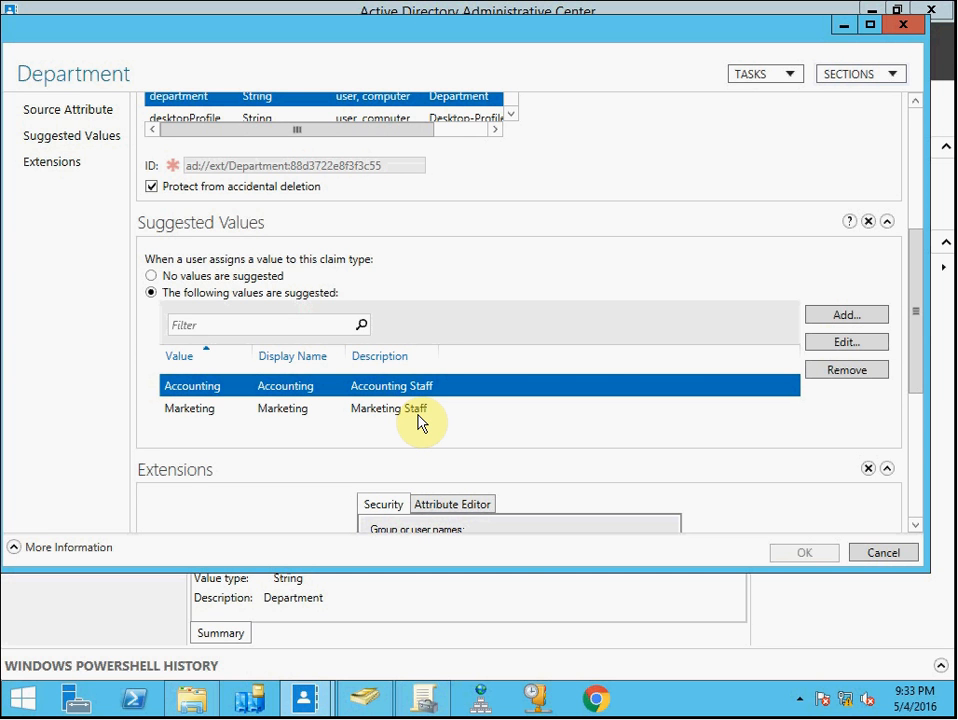
click(886, 558)
Open the Job Title claim type, review its suggested values Executive and Manager, then cancel
double_click(259, 248)
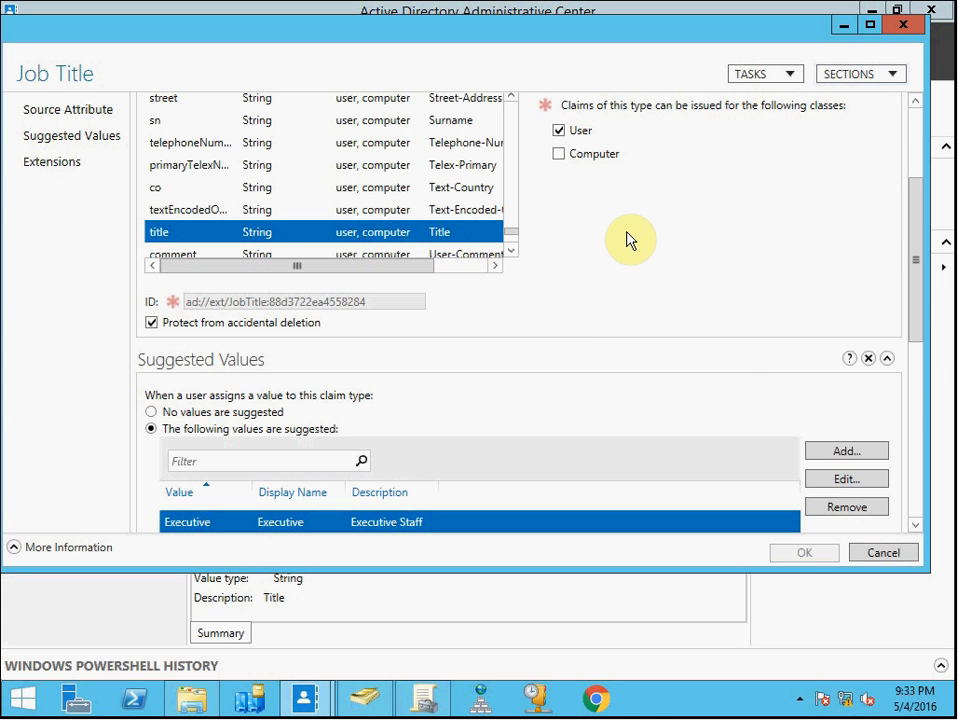
drag(919, 252, 920, 330)
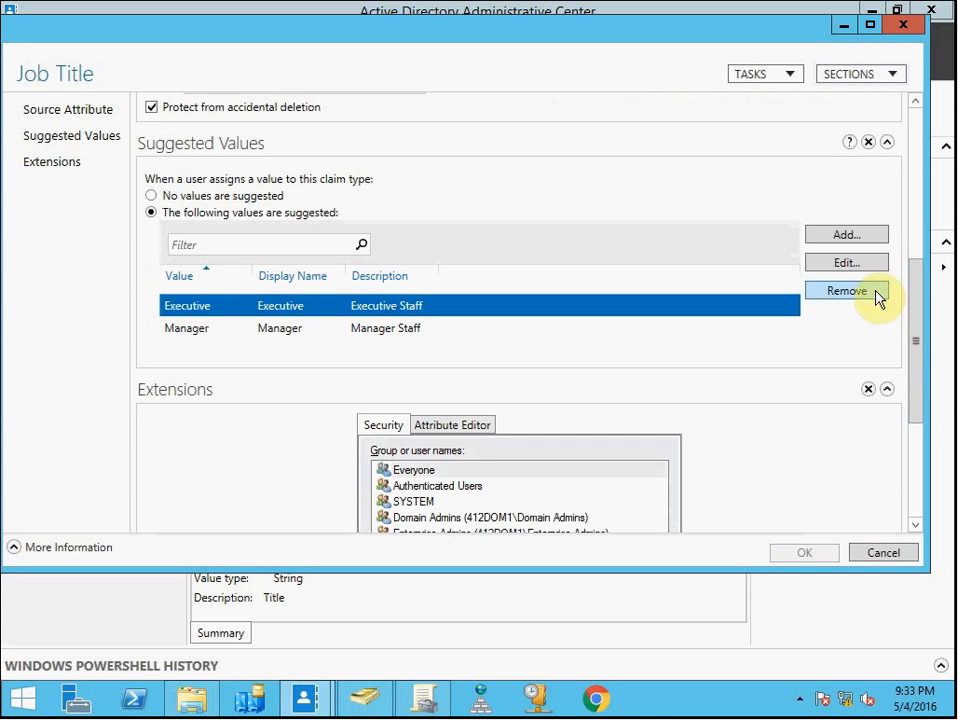
click(221, 334)
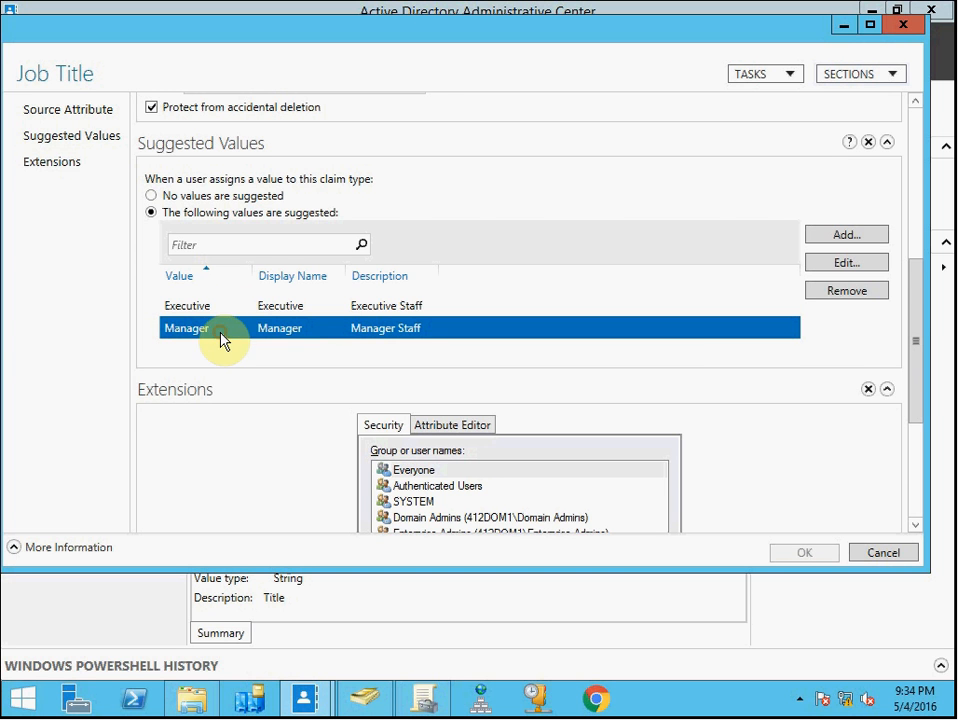
click(884, 555)
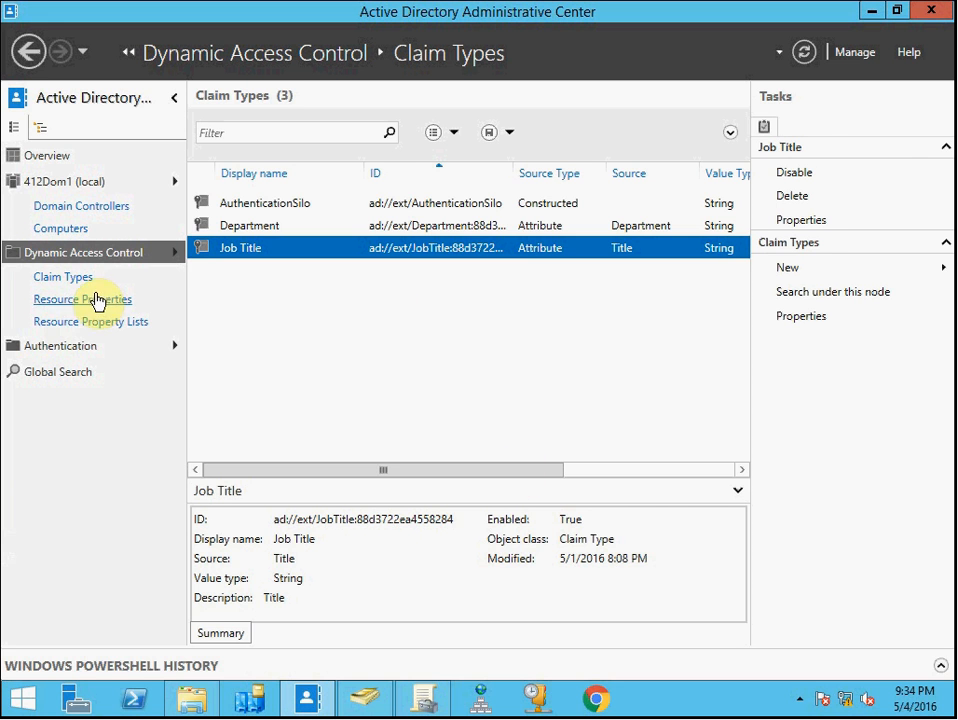
Open the Global Resource Property List, scroll through its resource properties, then cancel
click(82, 323)
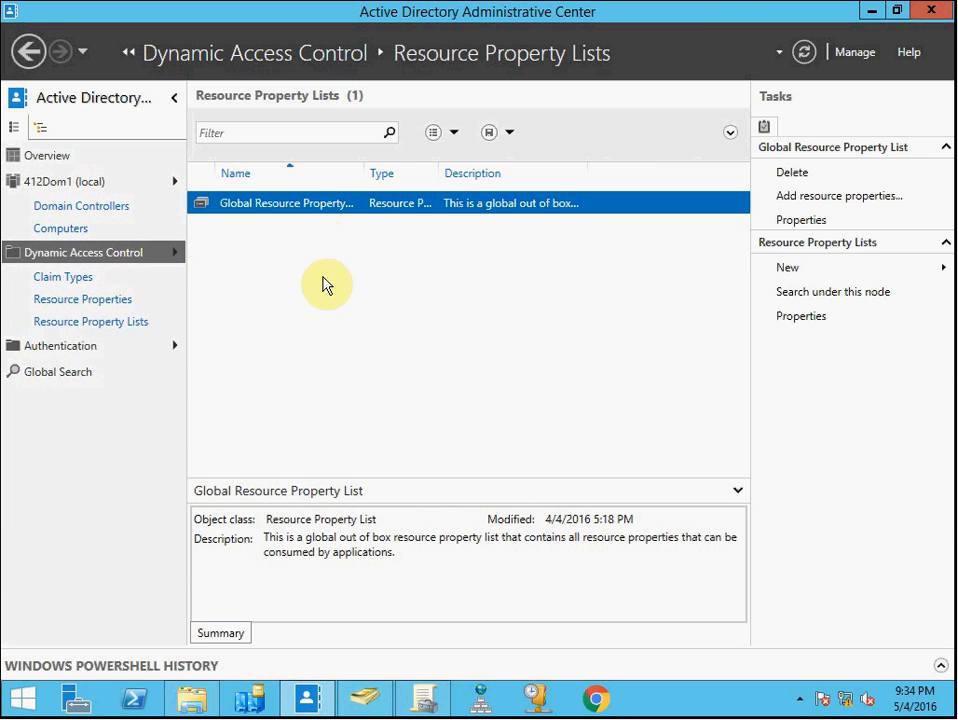
double_click(304, 212)
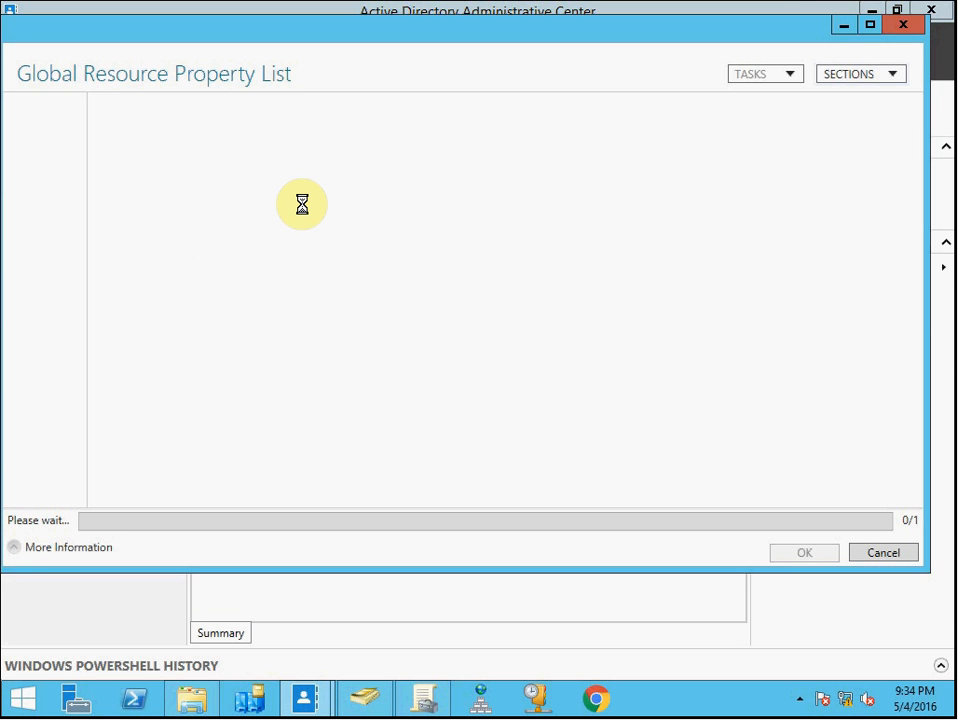
click(436, 386)
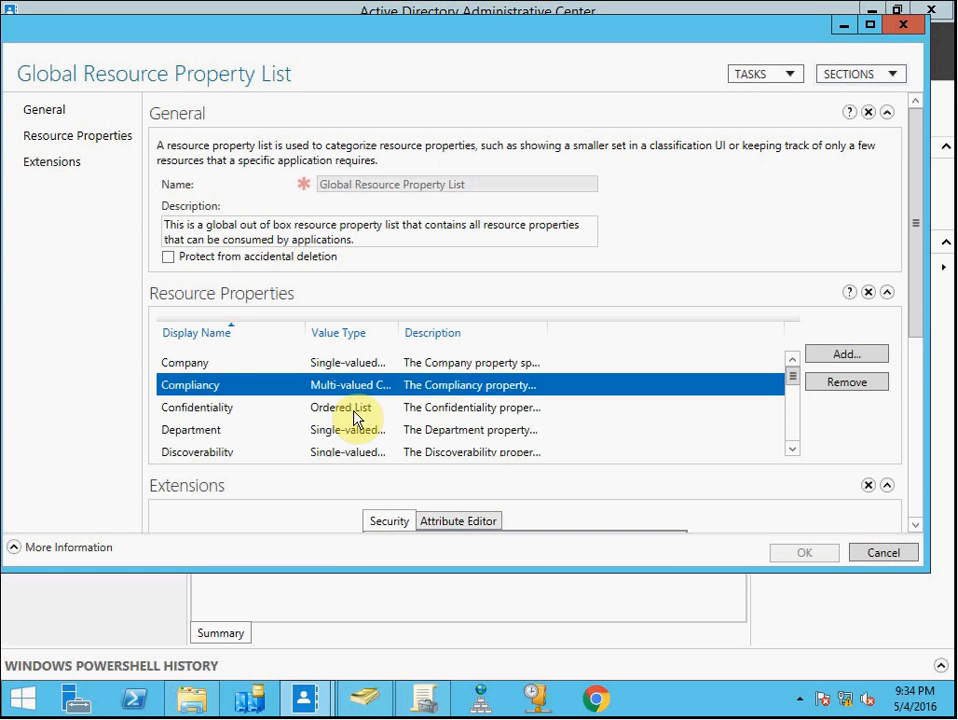
click(349, 412)
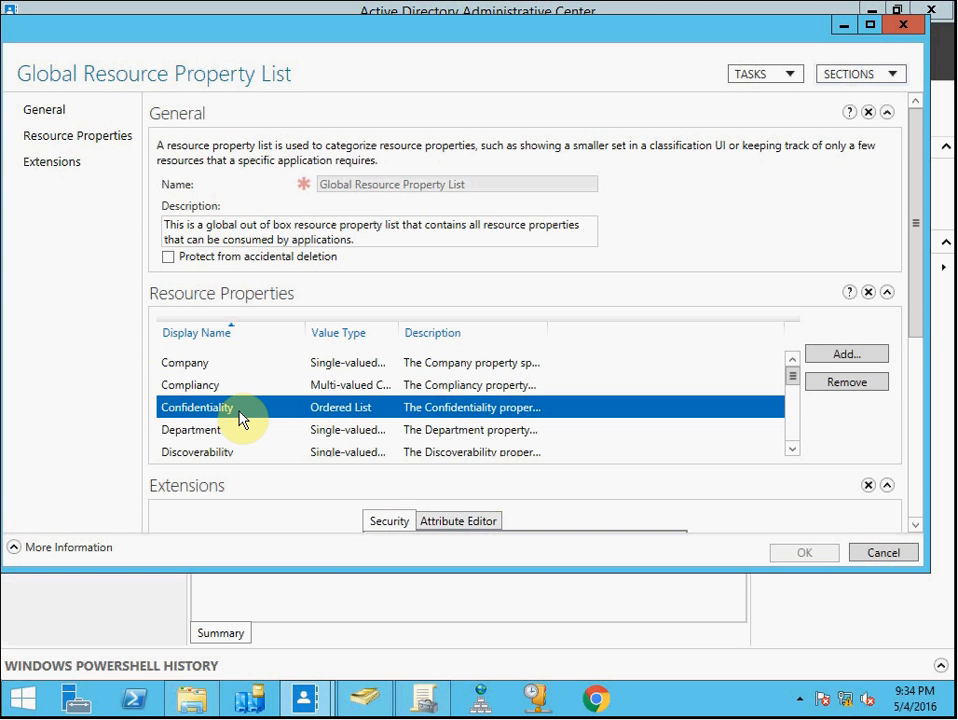
scroll(242, 419, down, 1)
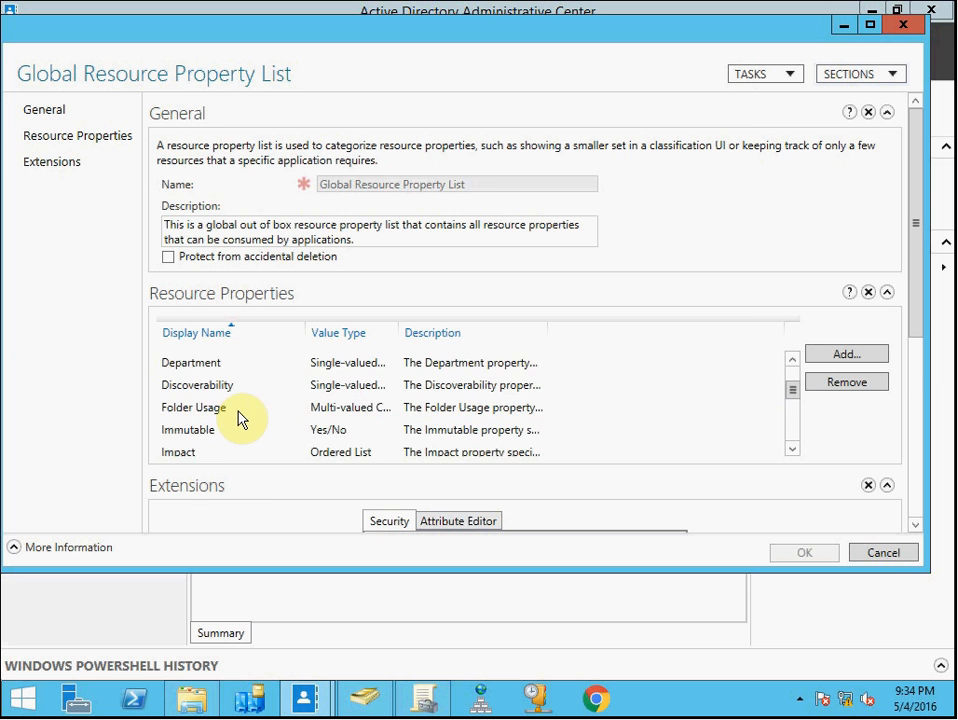
click(229, 361)
click(885, 555)
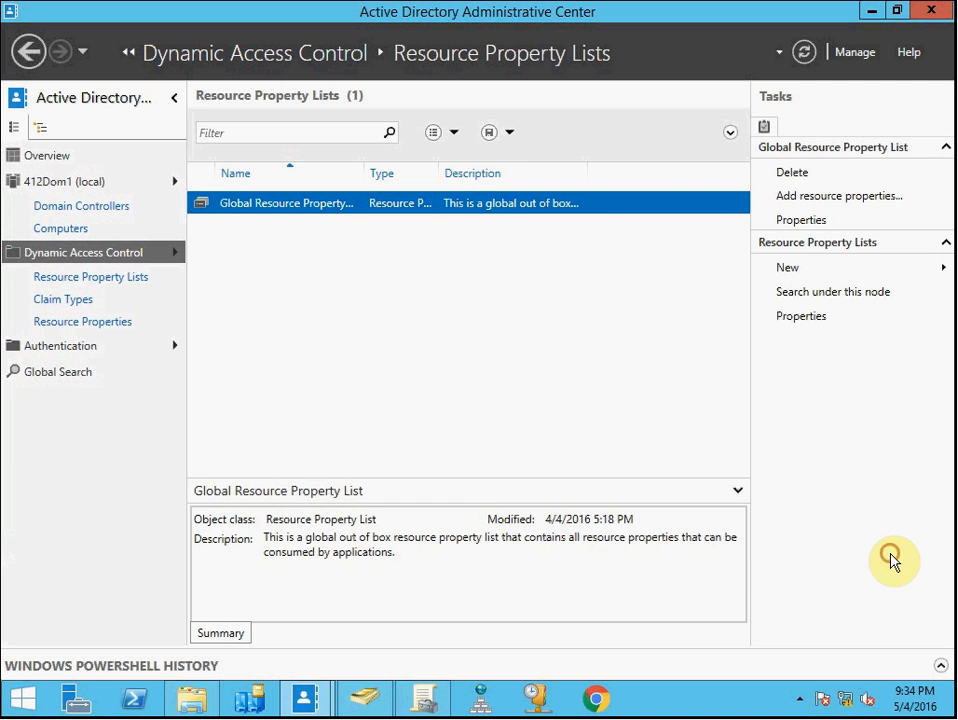
Return to Resource Properties, select Department and Confidentiality, then close the administrative center
click(92, 279)
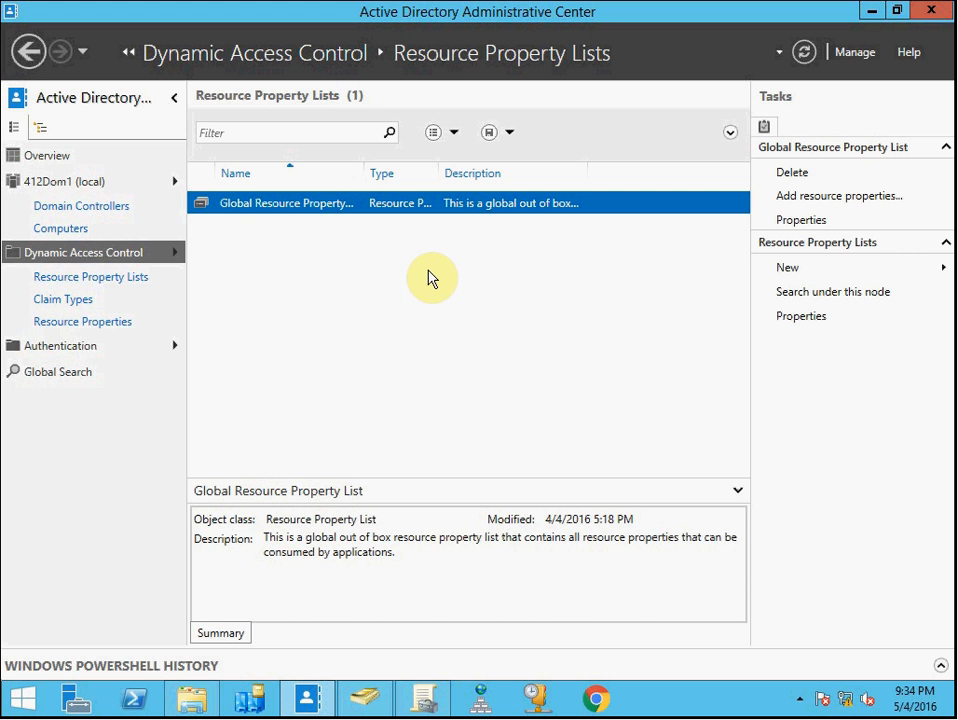
click(95, 323)
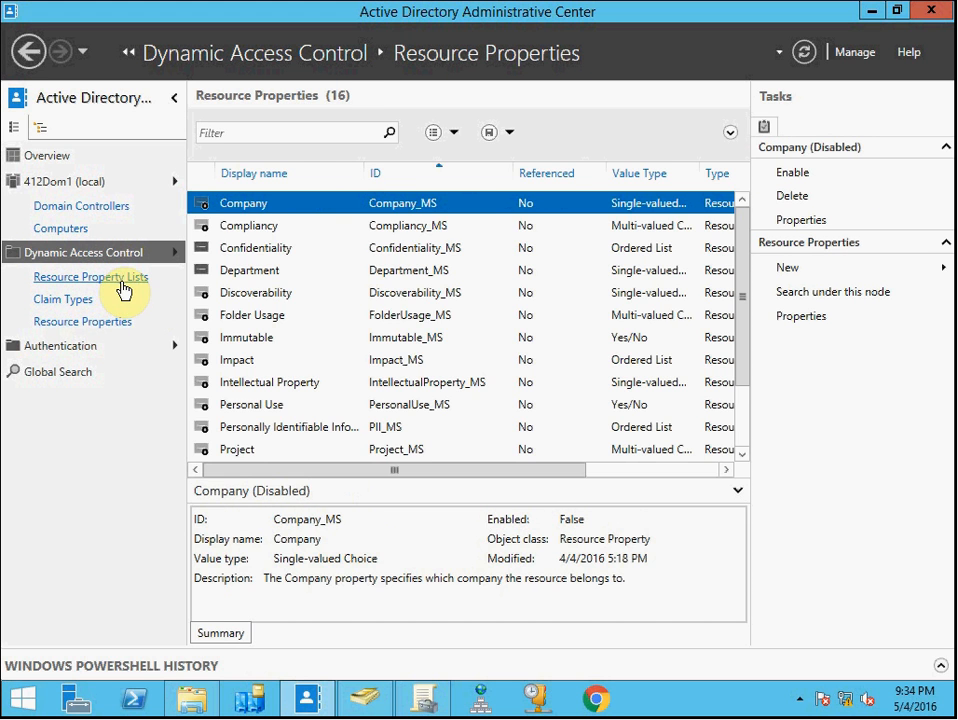
click(265, 270)
click(266, 249)
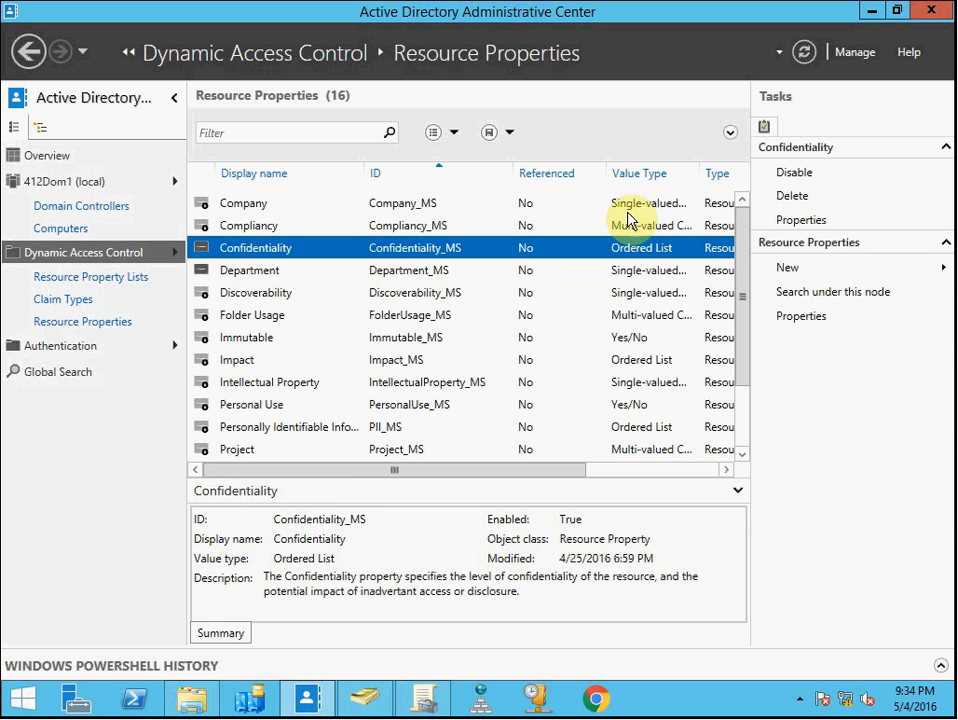
click(929, 11)
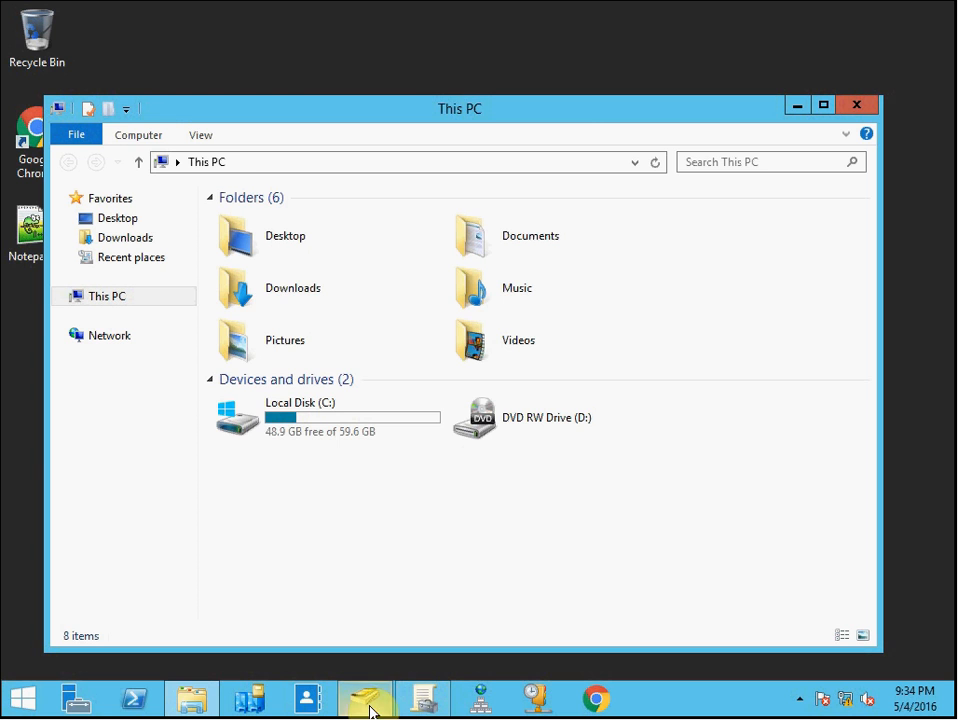
In File Explorer, open Local Disk (C:) and then the Marketing folder
double_click(329, 425)
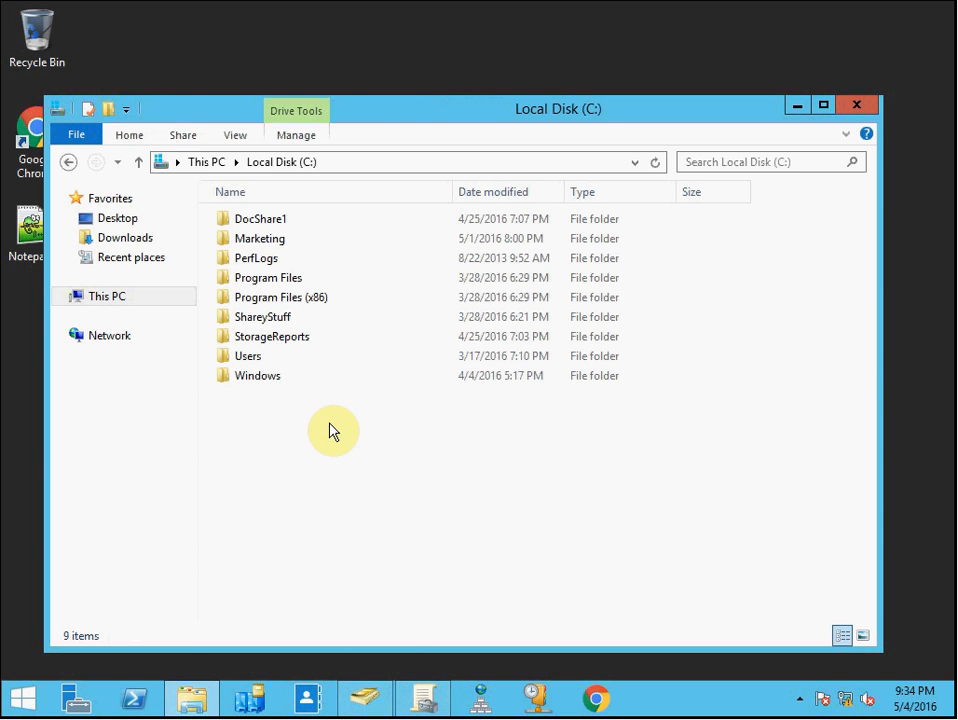
click(285, 240)
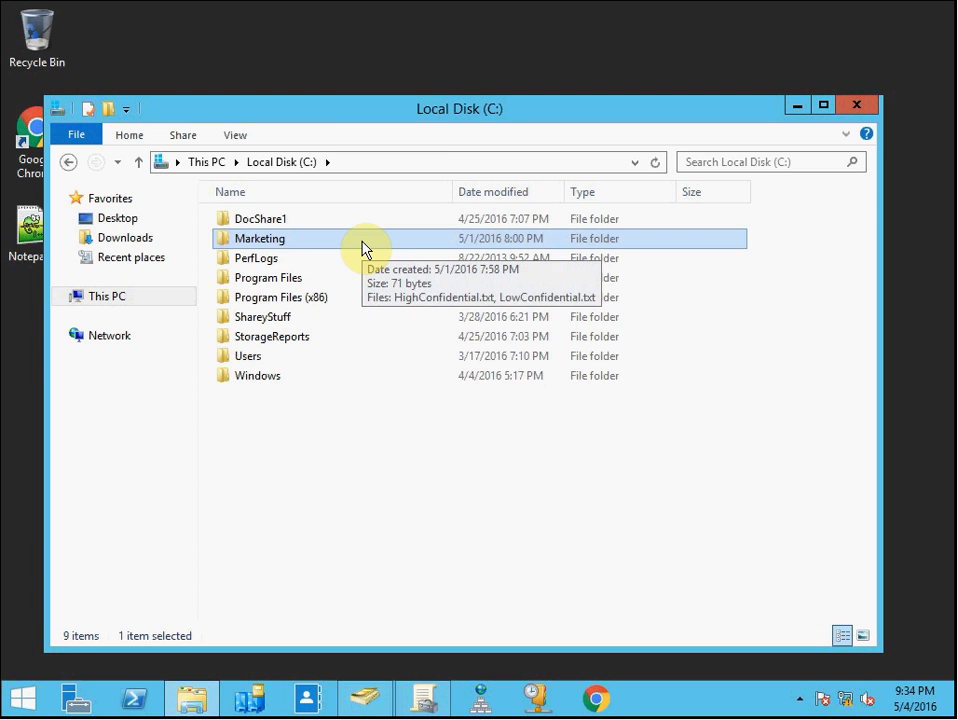
mouse_move(278, 247)
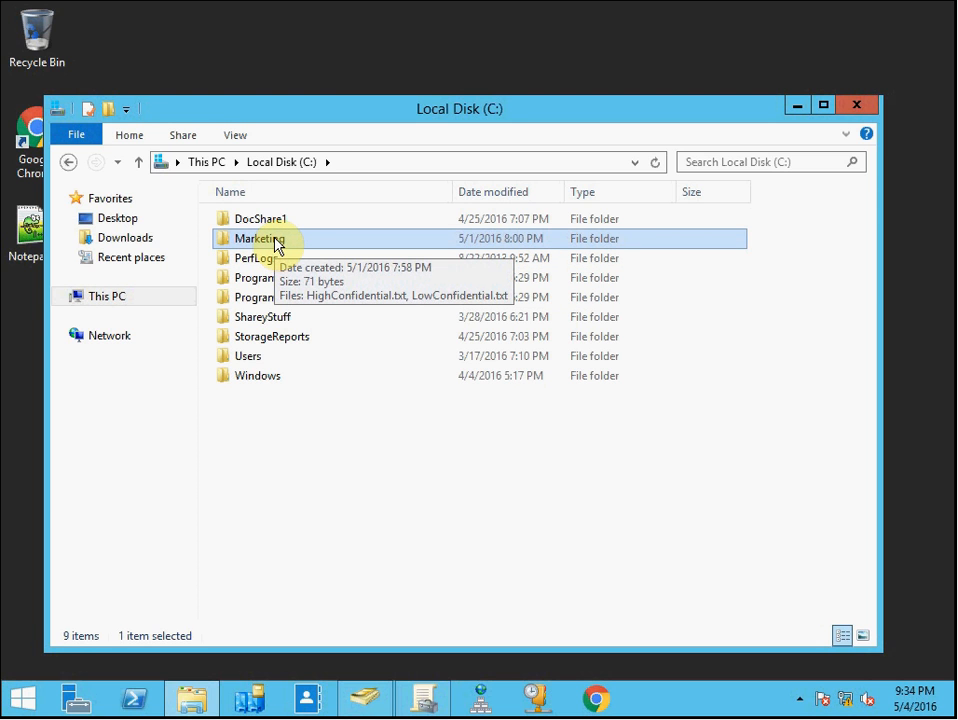
double_click(277, 246)
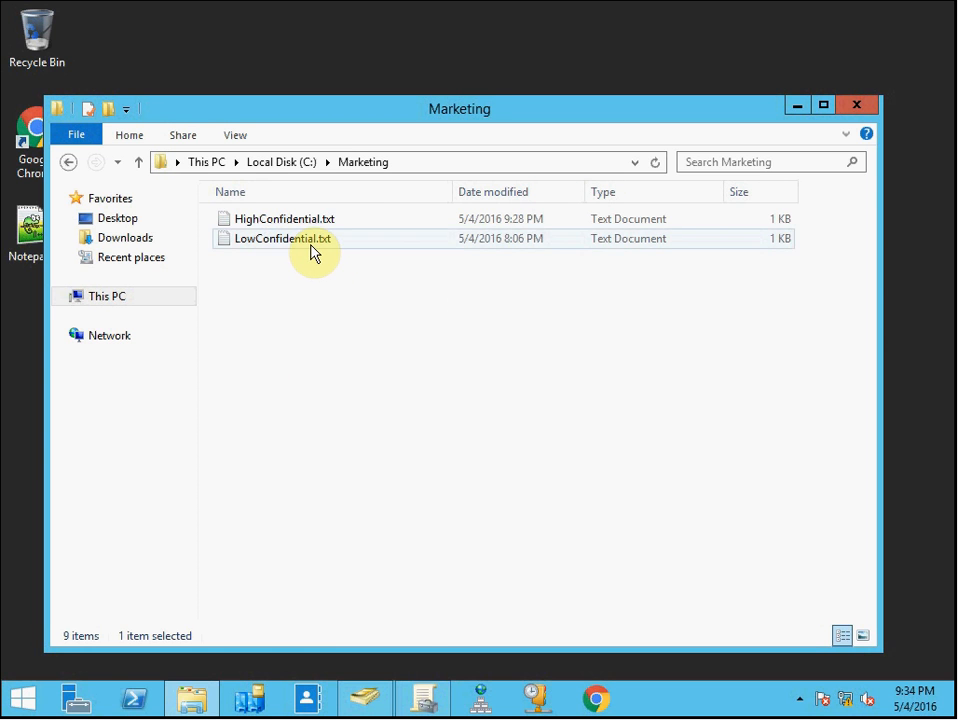
Open the properties of LowConfidential.txt and view its Classification tab
right_click(314, 244)
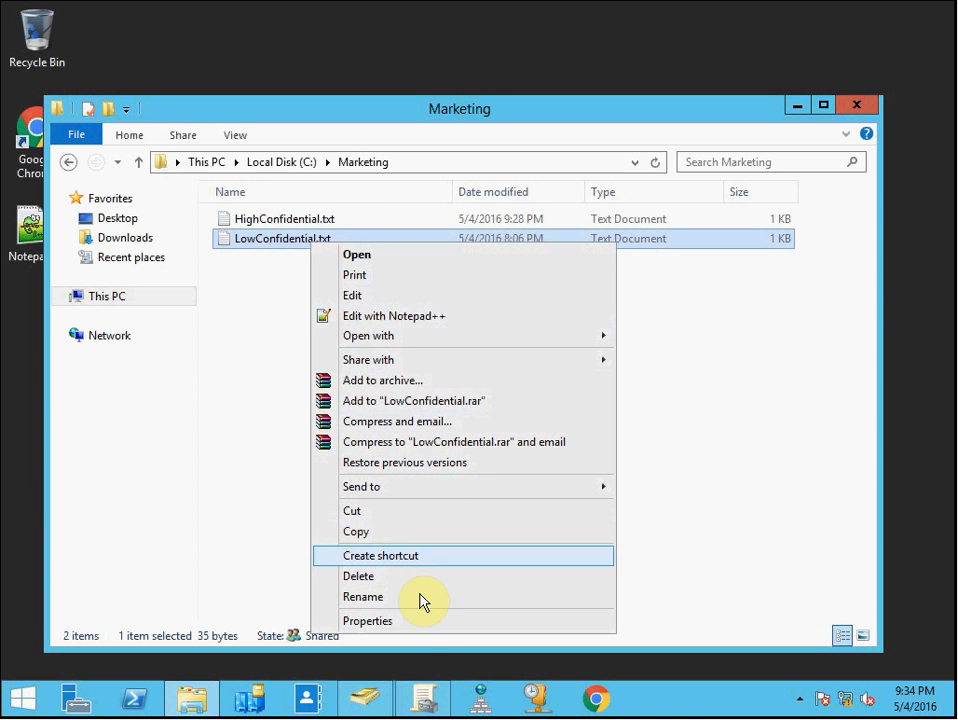
click(408, 621)
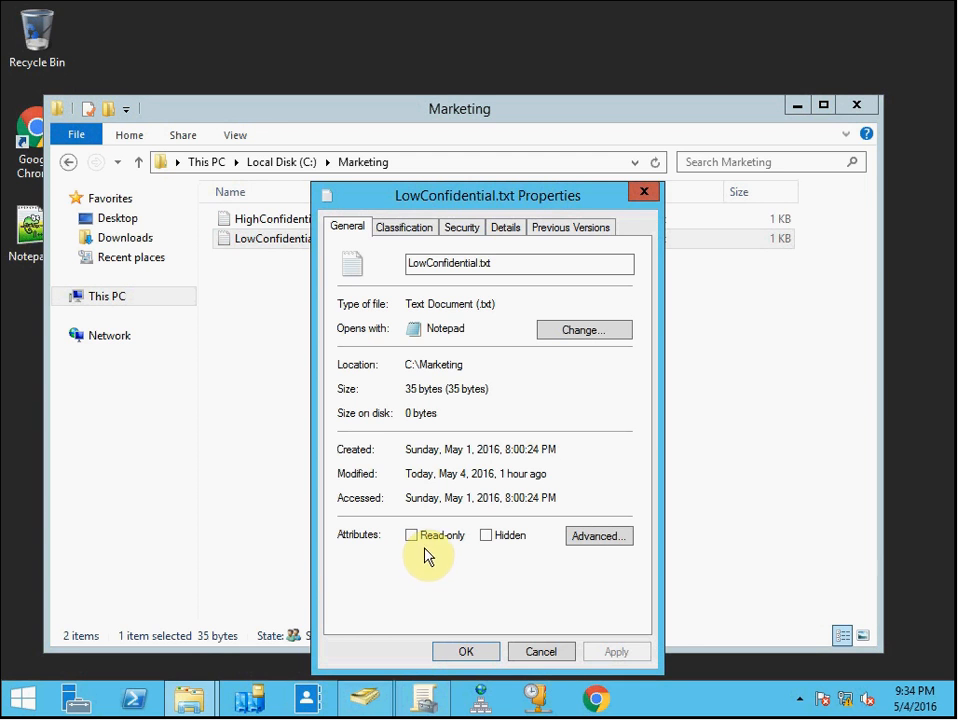
click(436, 229)
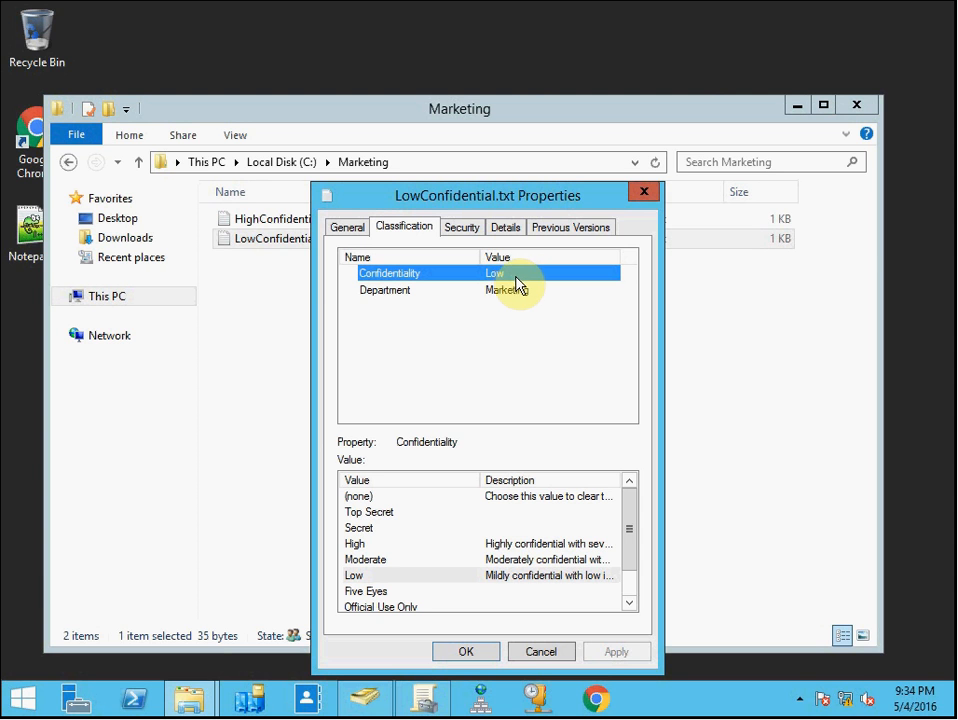
View the Department classification of LowConfidential.txt, then close its properties and the Marketing folder window
click(530, 292)
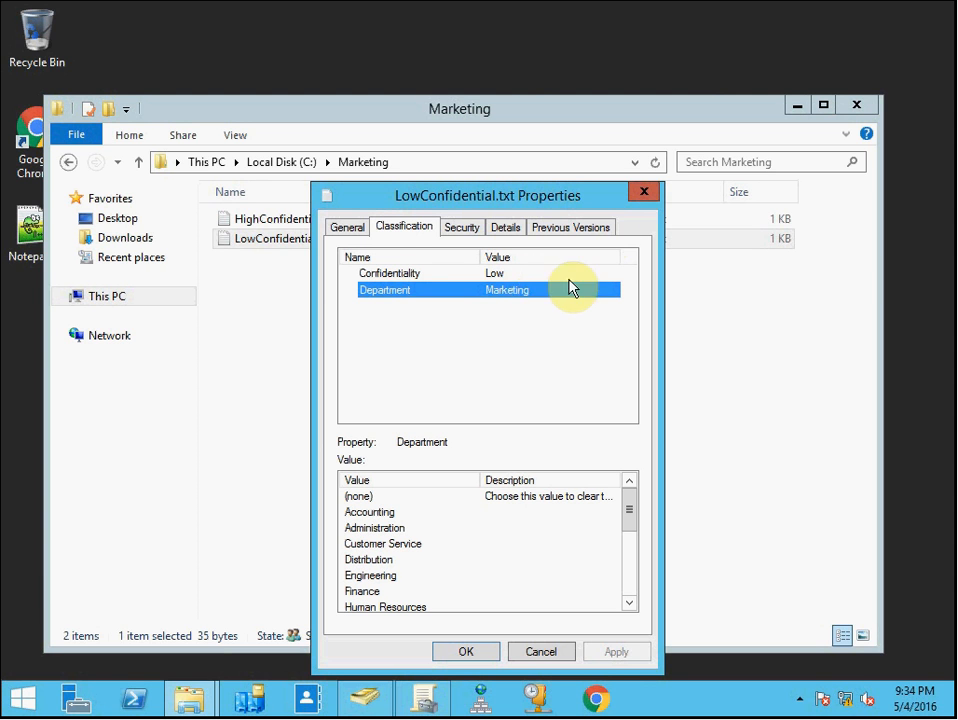
click(643, 194)
click(425, 398)
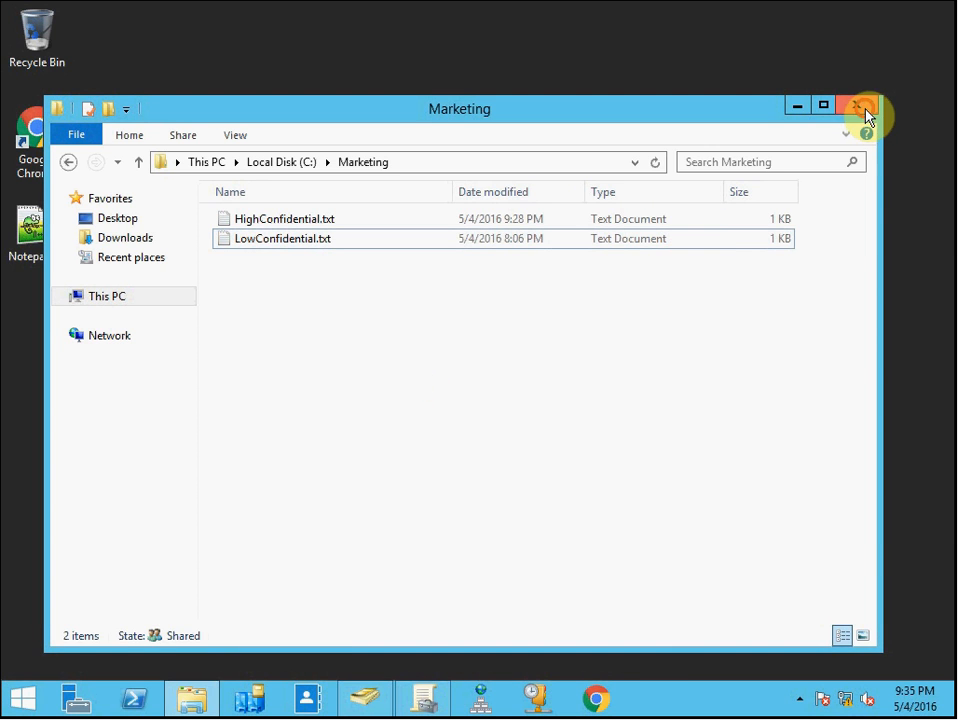
click(860, 106)
Open Active Directory Users and Computers and open the properties of the Accounting One user in TestDAC
click(366, 695)
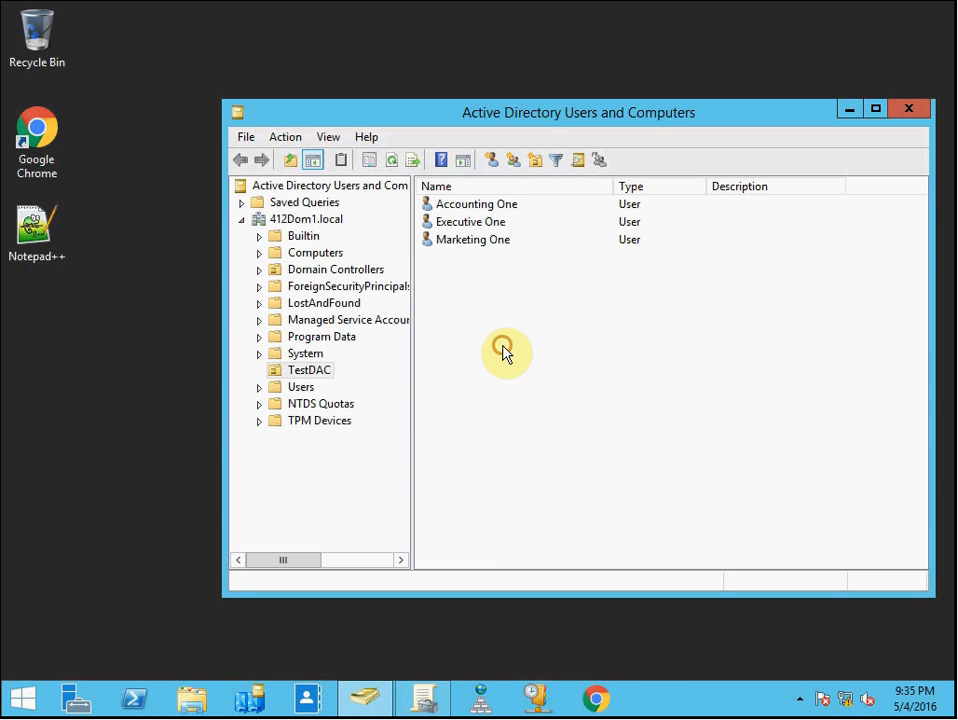
click(497, 206)
double_click(498, 207)
click(683, 241)
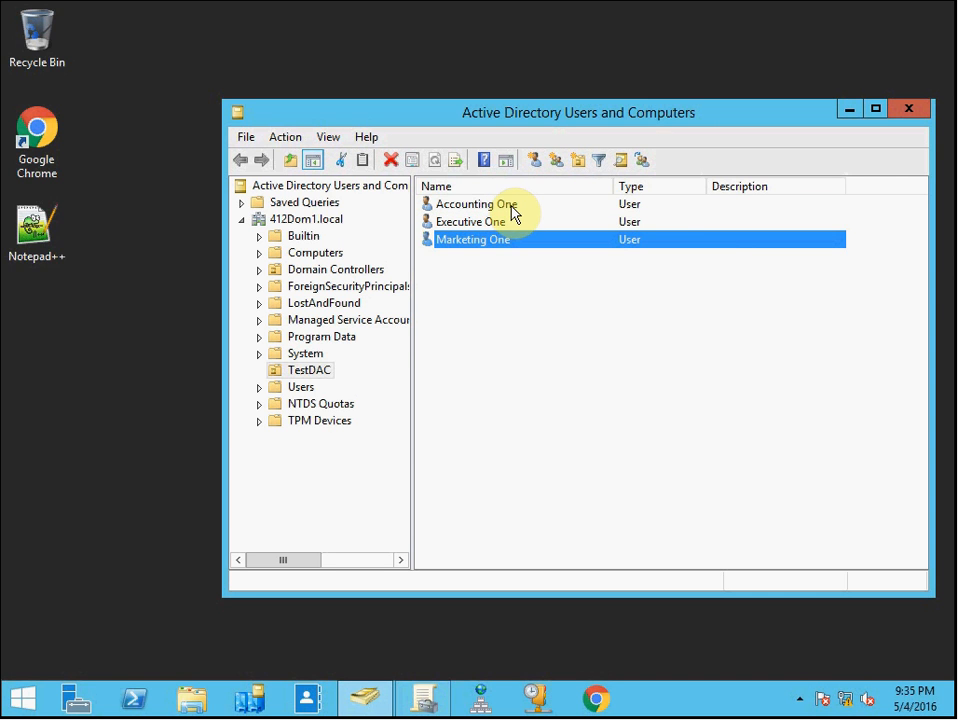
click(514, 207)
right_click(515, 215)
click(560, 479)
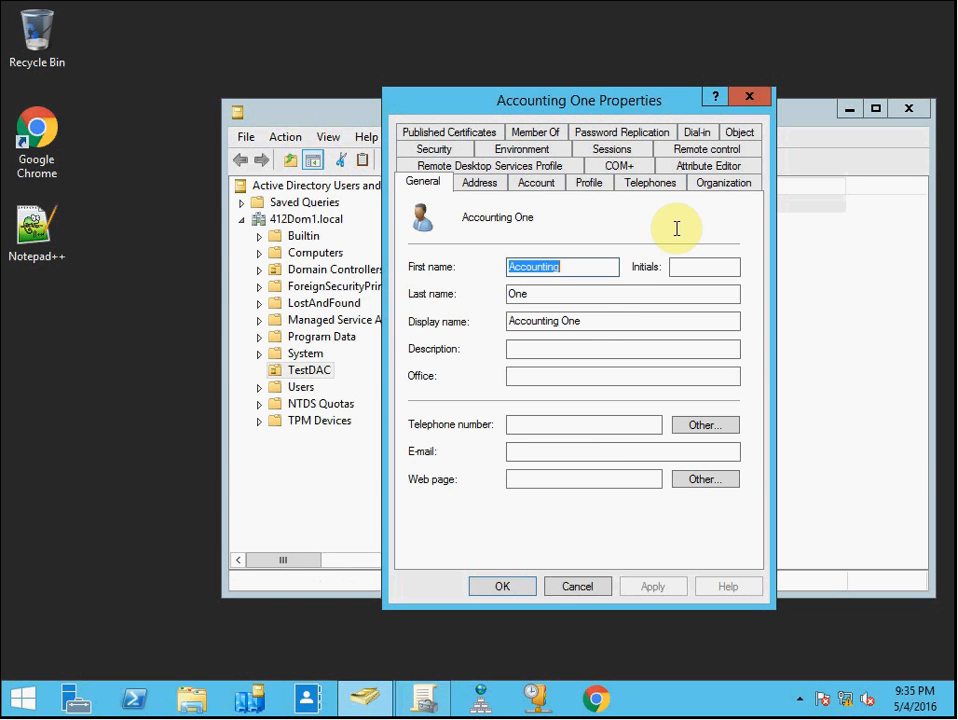
Check Accounting One's department on the Organization tab and its logon name on the Account tab, then close the properties
click(716, 185)
click(571, 245)
drag(585, 244, 428, 246)
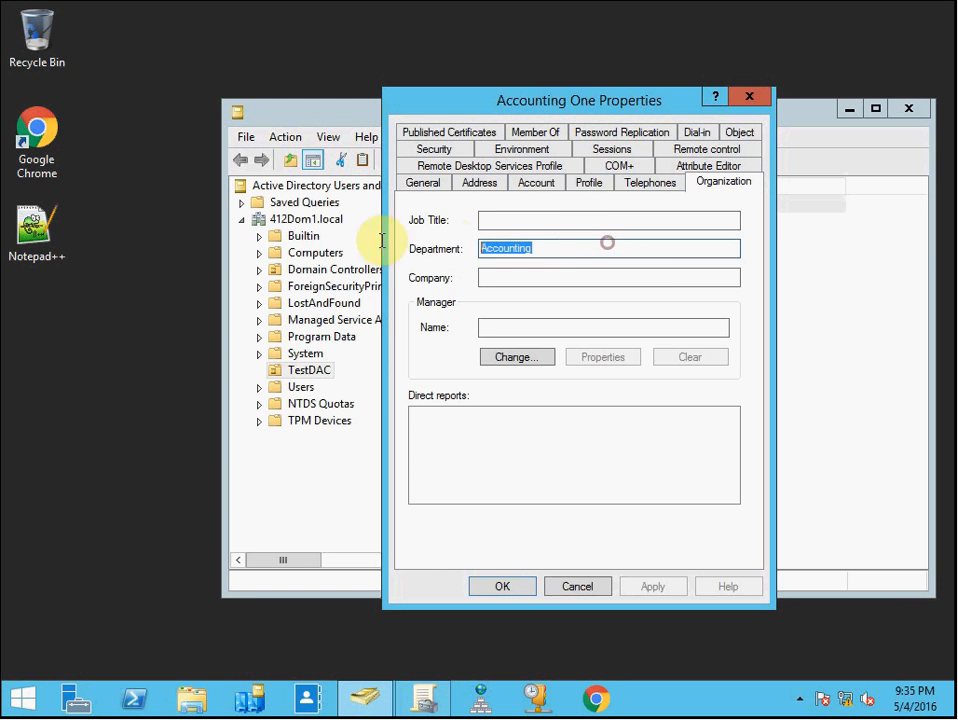
click(640, 250)
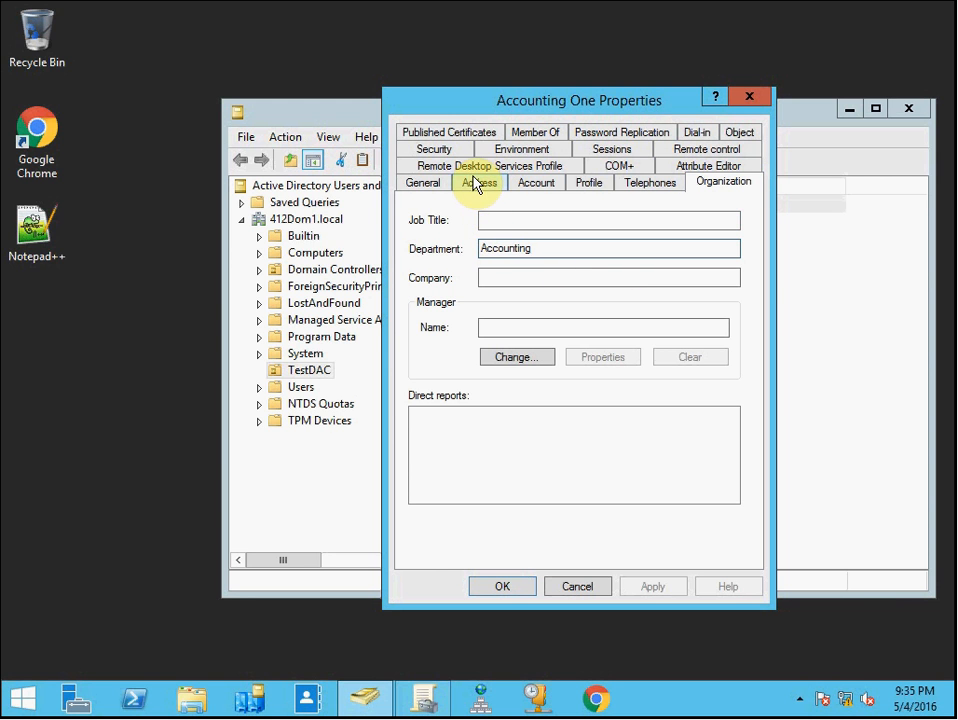
click(443, 188)
click(537, 183)
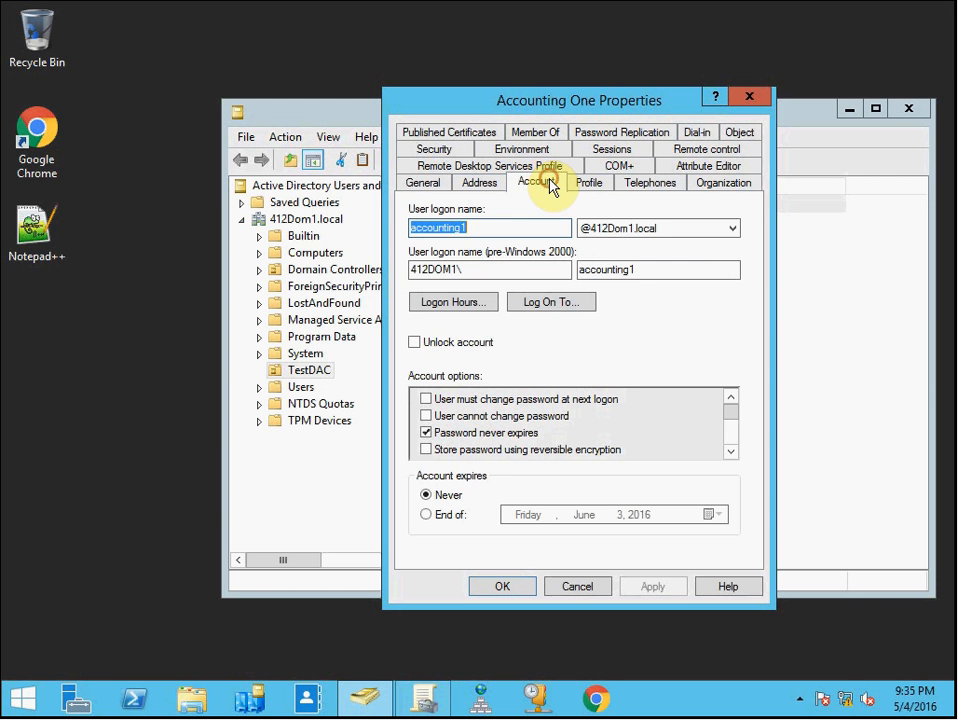
click(496, 229)
click(721, 184)
click(577, 249)
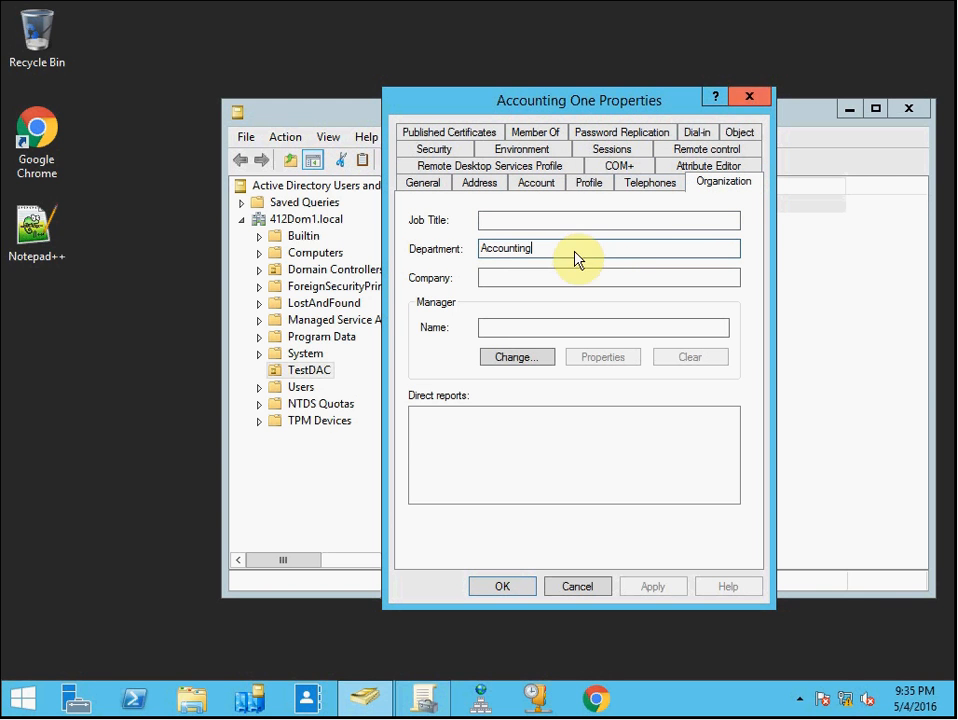
click(747, 100)
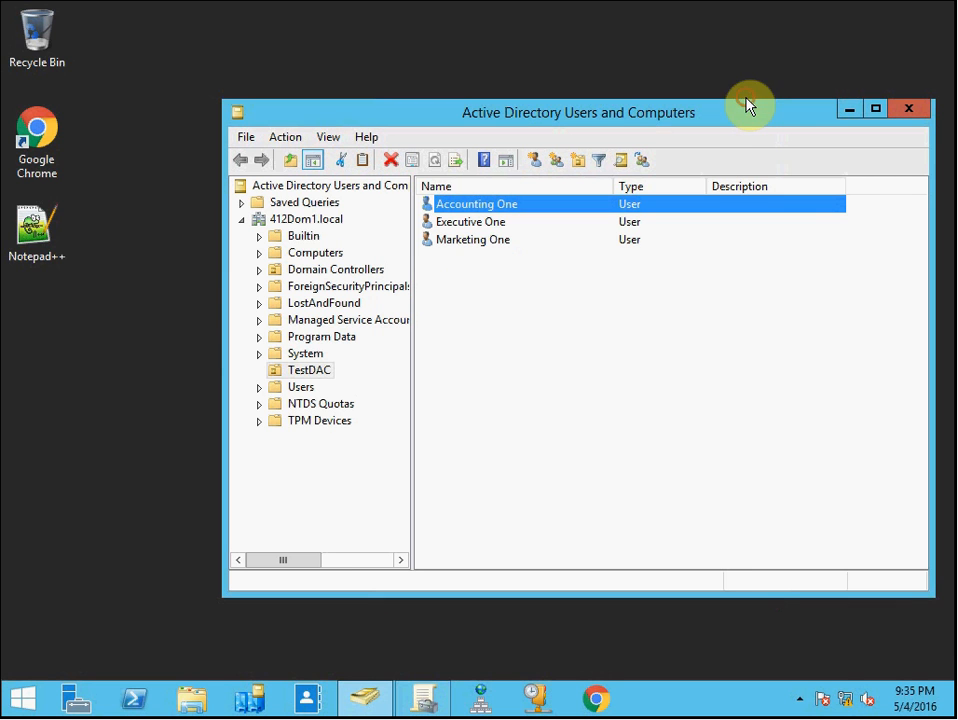
Open Marketing One's properties and check its logon name, job title and department, then close the dialog
double_click(489, 248)
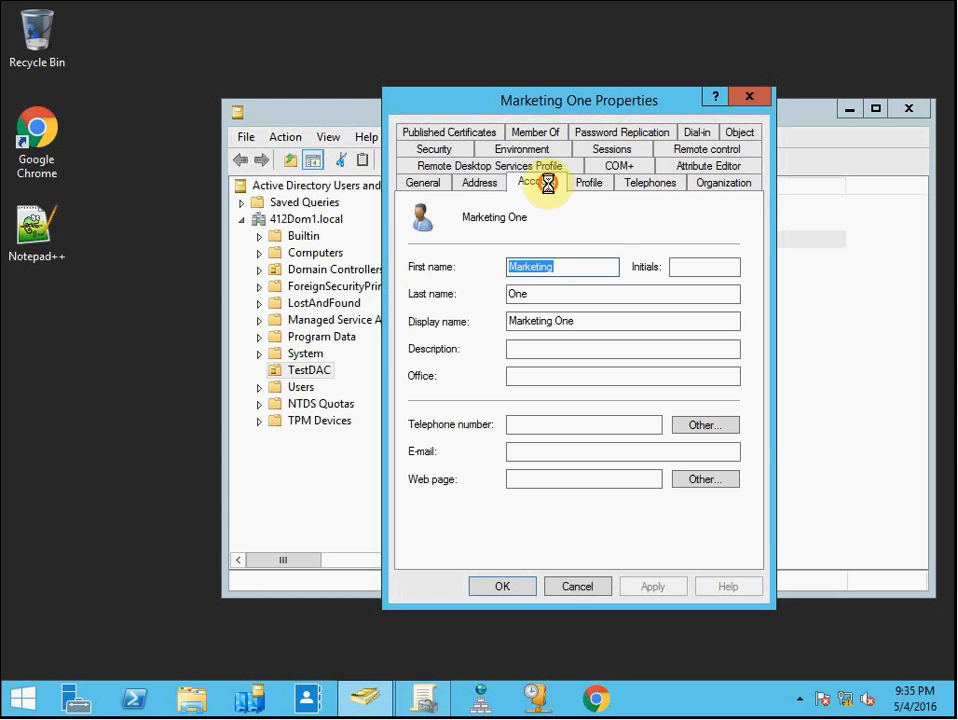
click(536, 183)
click(502, 225)
click(750, 184)
click(552, 246)
drag(597, 249, 407, 252)
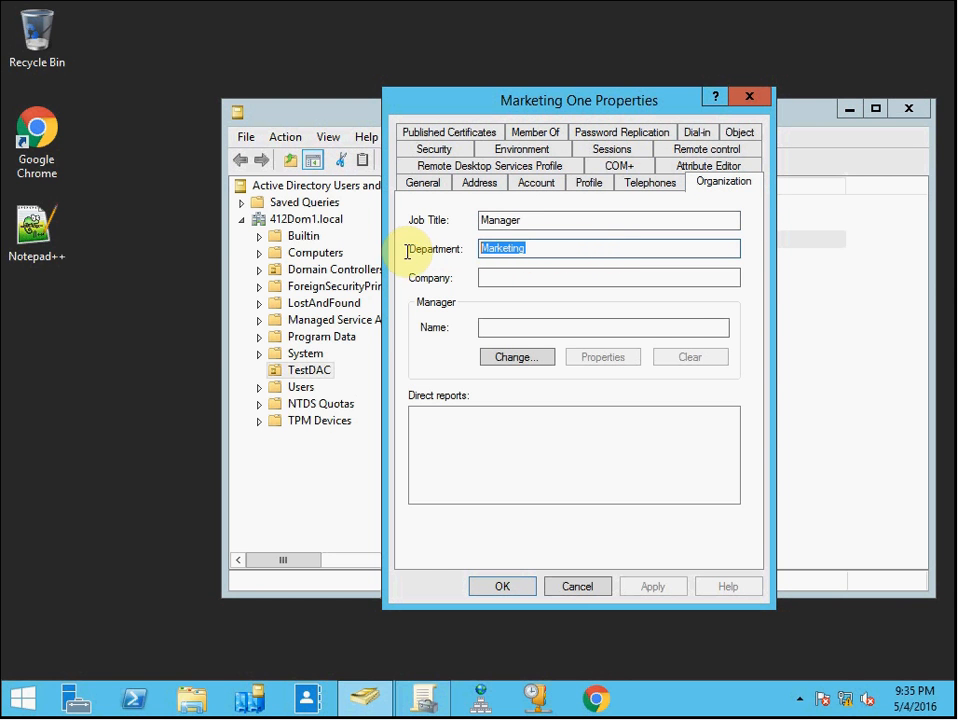
click(556, 247)
click(558, 227)
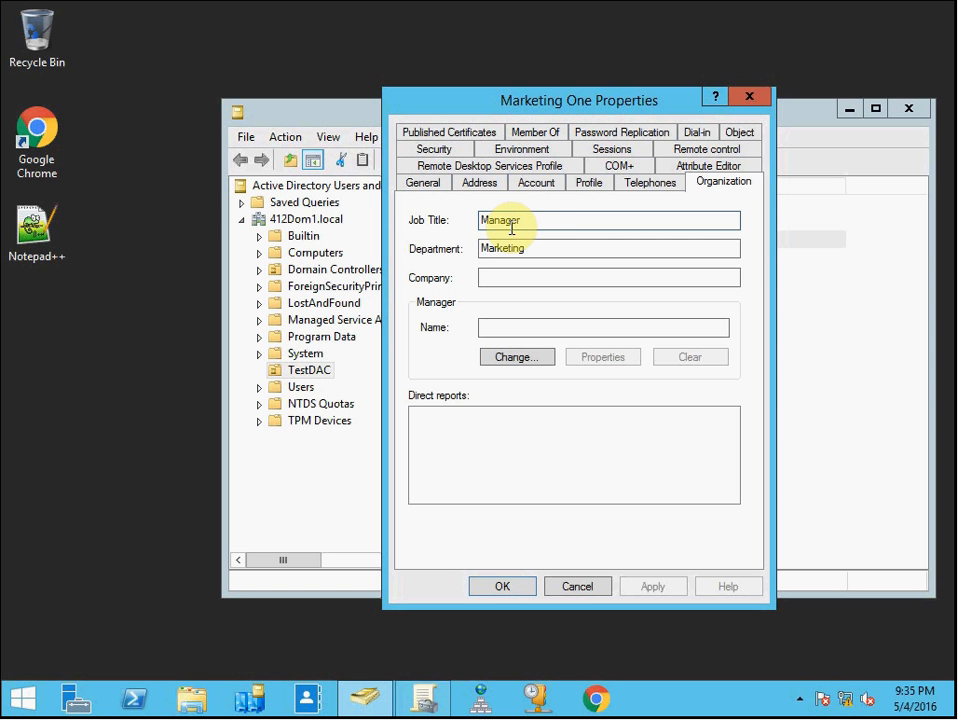
drag(532, 219, 388, 227)
drag(567, 246, 438, 250)
click(567, 250)
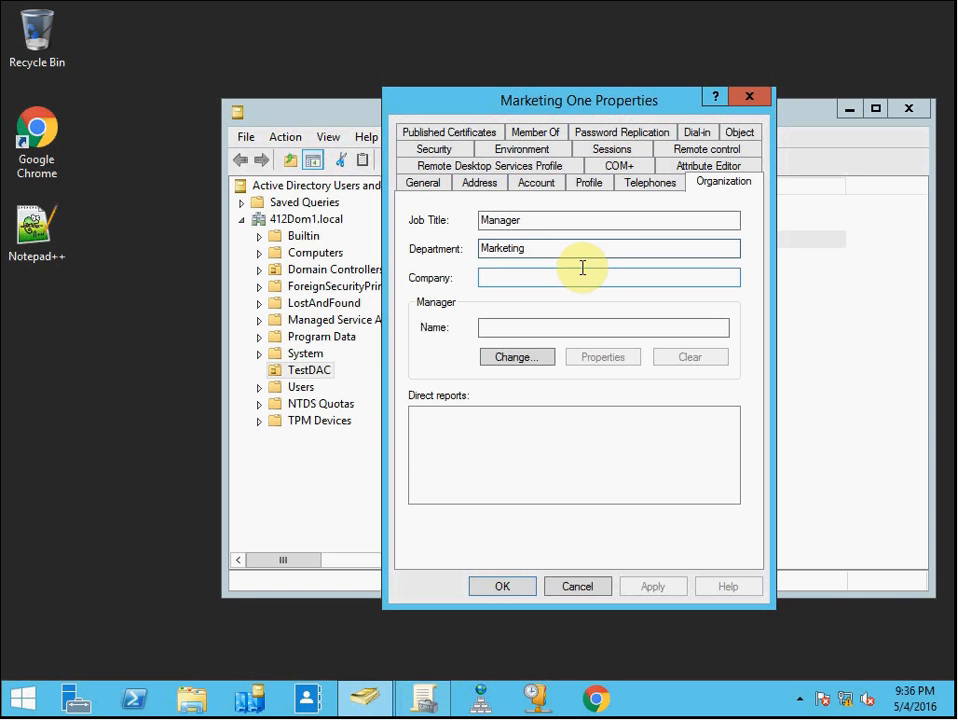
click(742, 102)
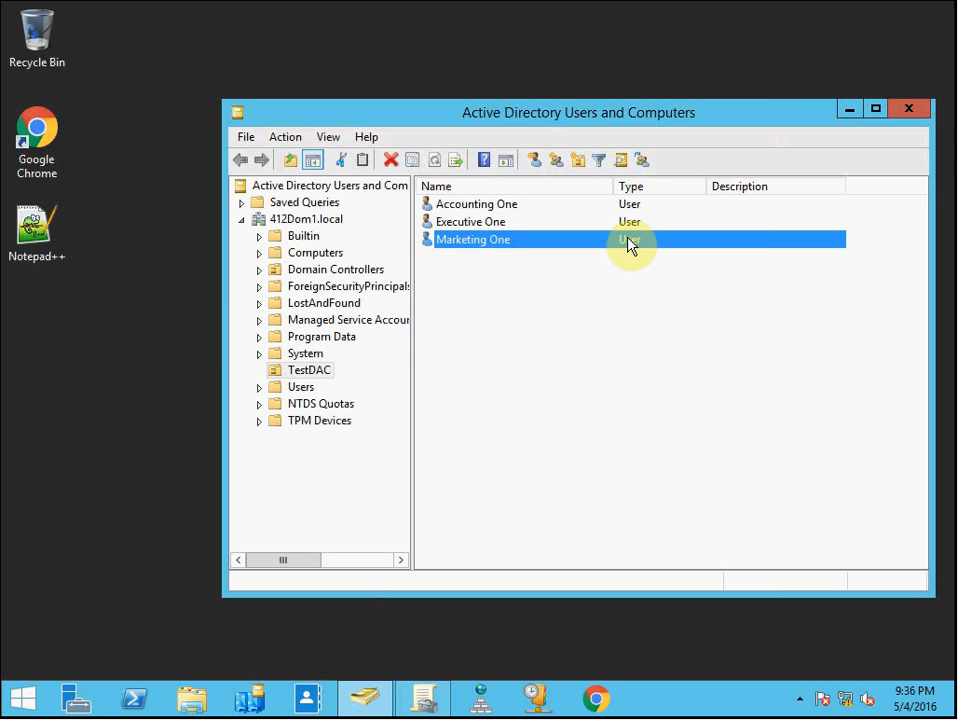
Open Executive One's properties, check its job title and department, cancel, and close Active Directory Users and Computers
double_click(496, 222)
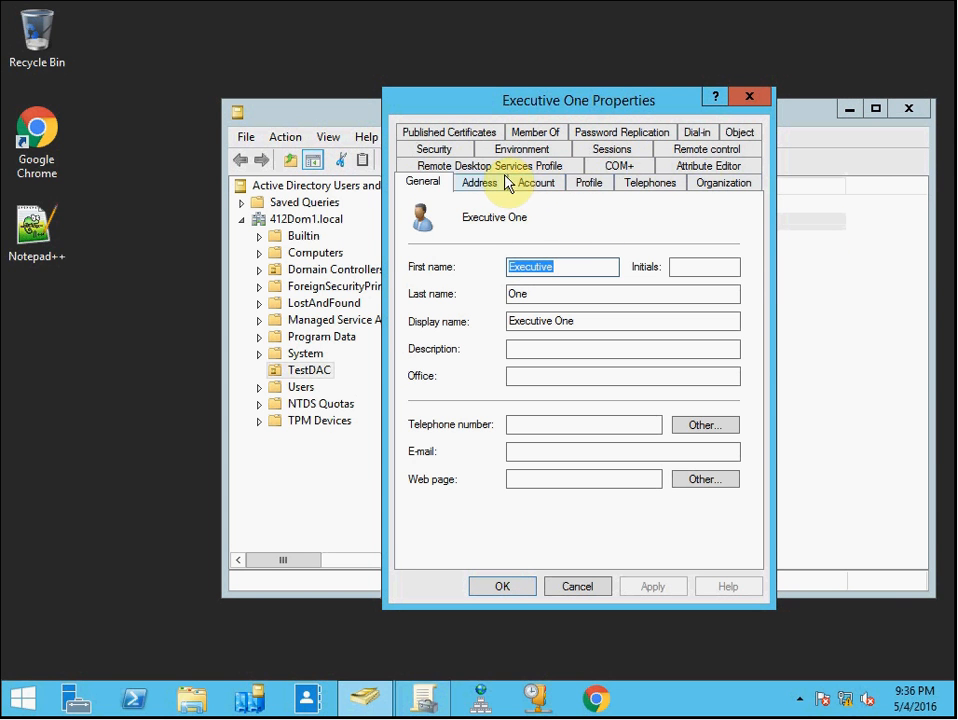
click(712, 188)
drag(582, 249, 391, 241)
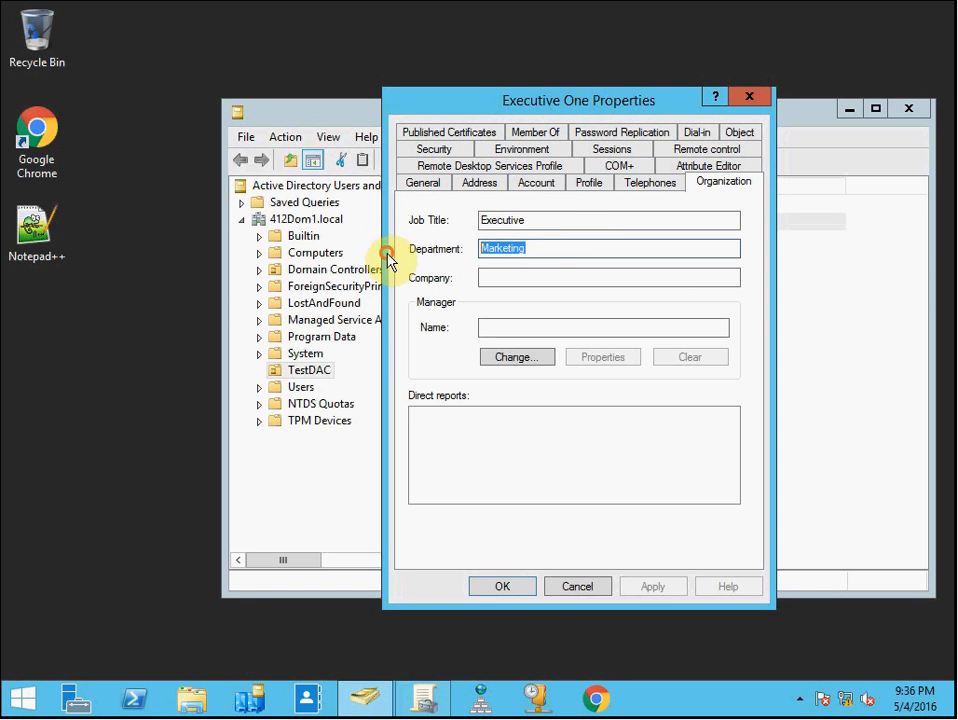
click(562, 241)
click(566, 224)
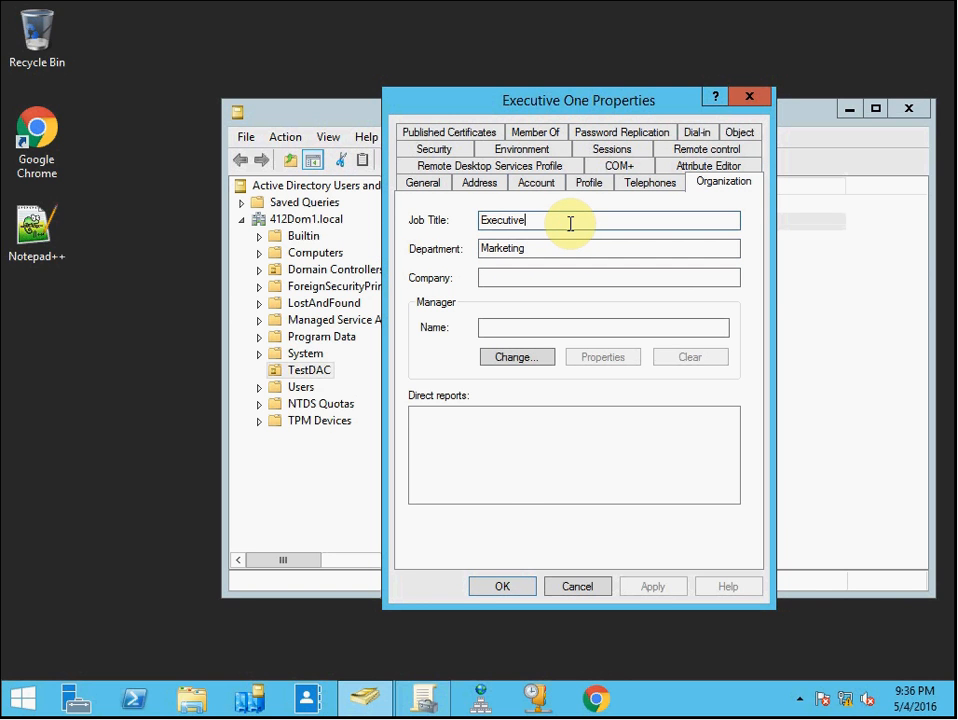
drag(547, 220, 460, 223)
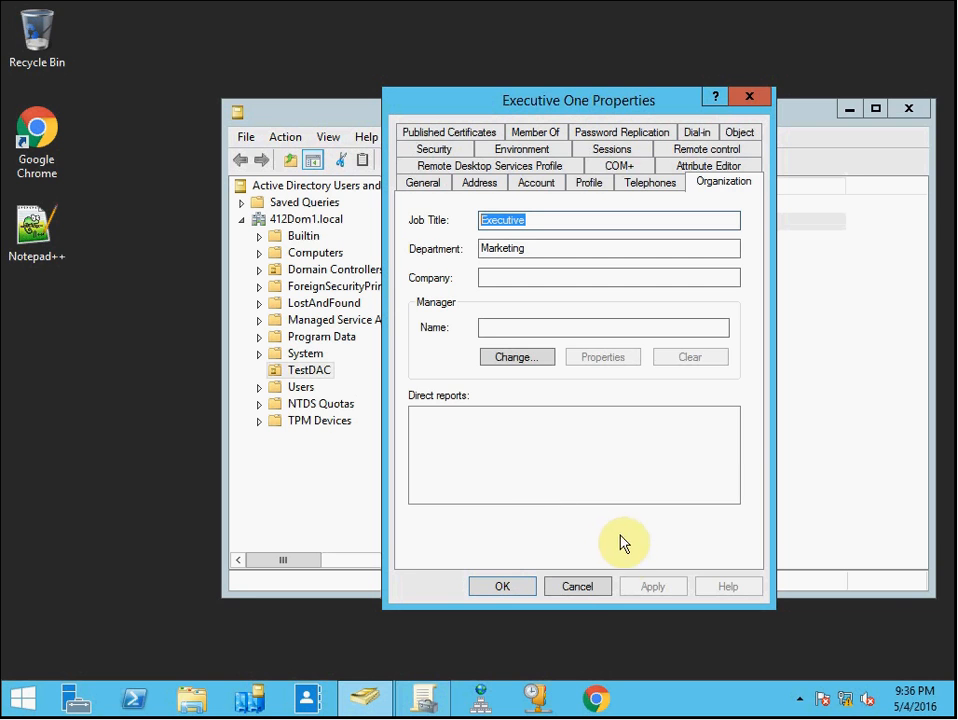
click(598, 588)
click(584, 485)
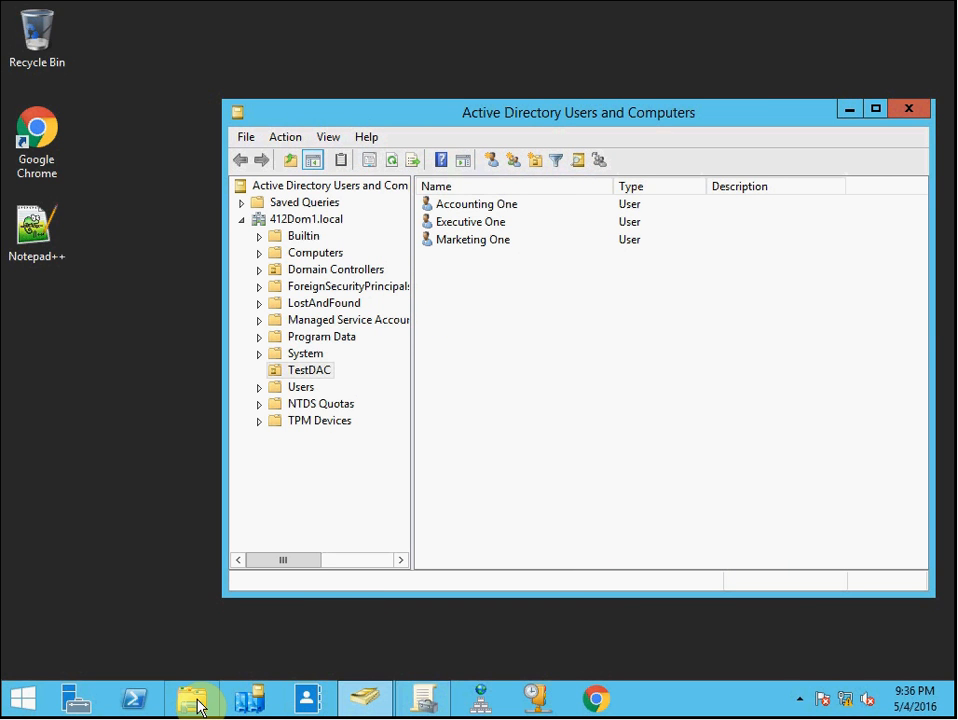
click(924, 107)
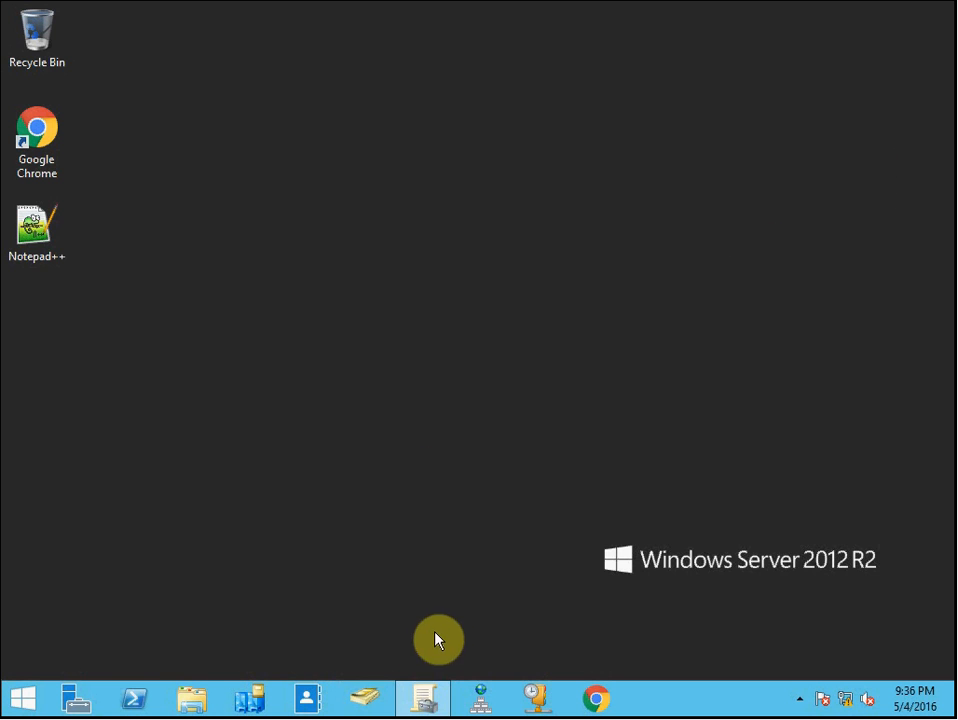
Open Group Policy Management, expand the domain and Domain Controllers, and view the DACforDCs GPO settings report
click(424, 697)
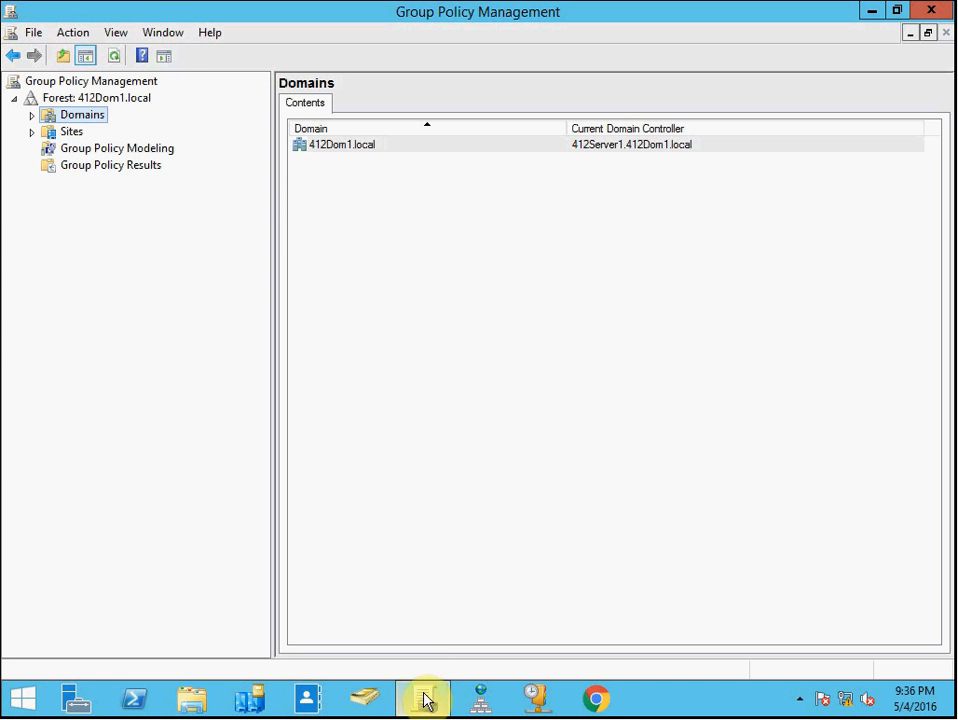
click(31, 116)
click(48, 132)
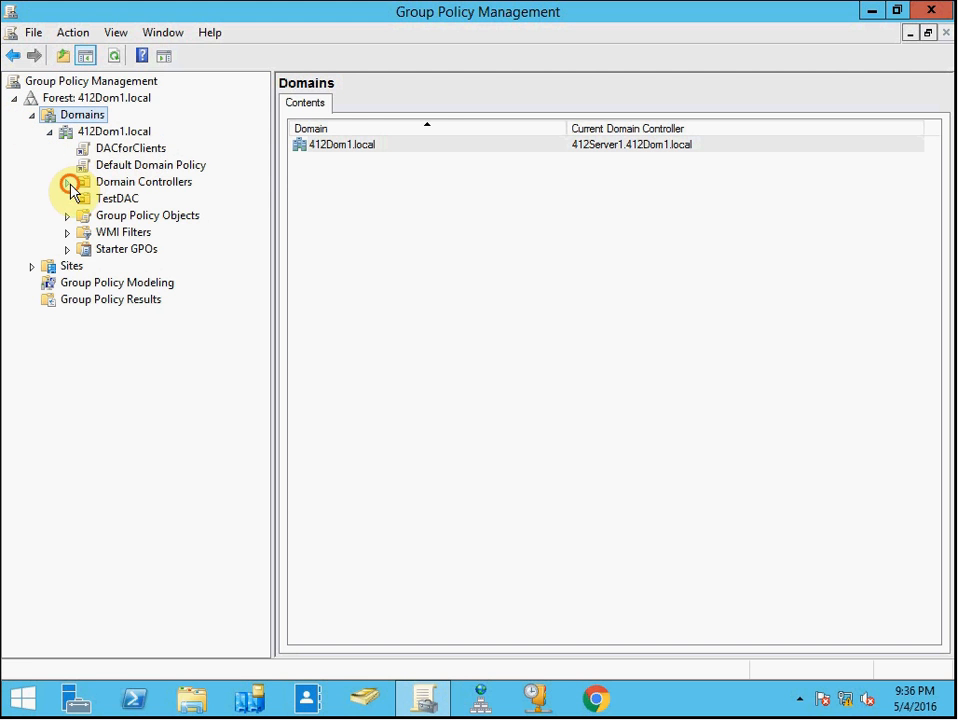
click(68, 183)
click(130, 199)
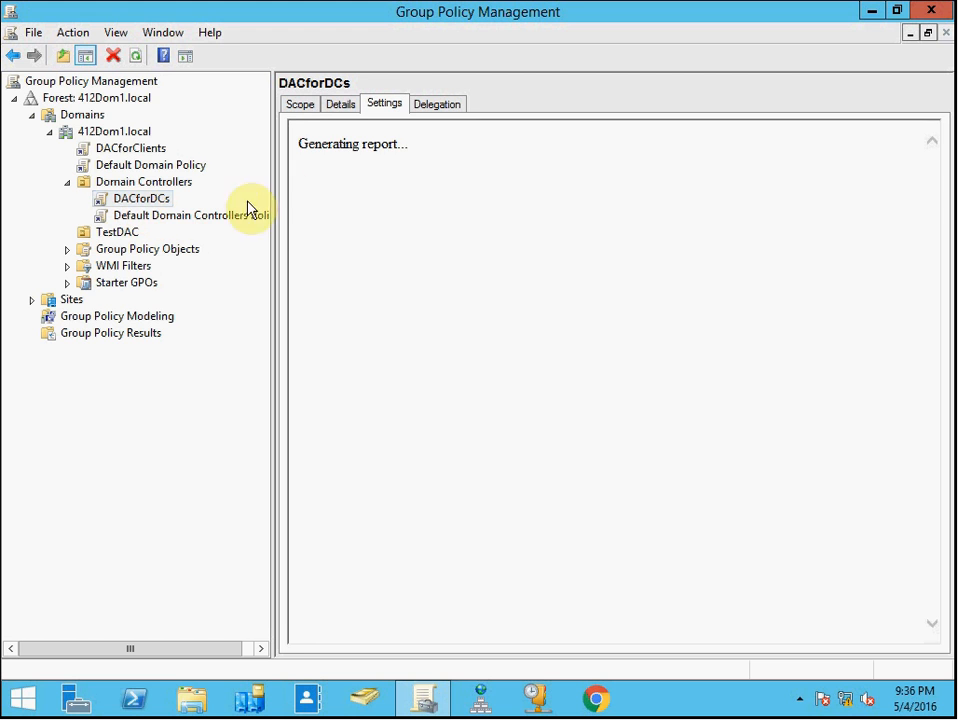
click(406, 207)
click(440, 257)
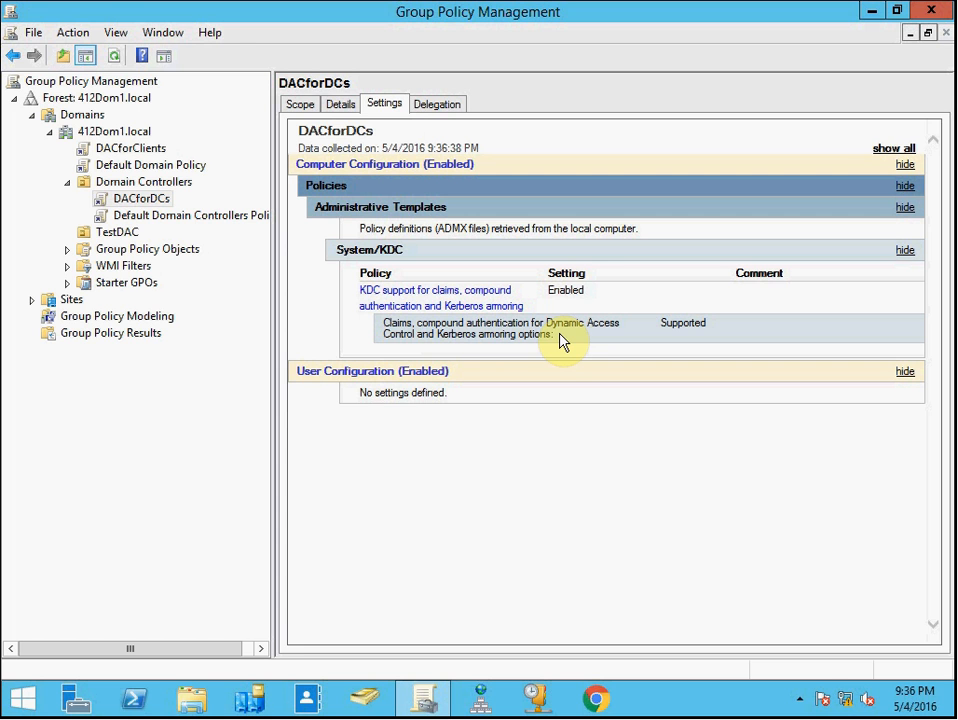
Compare the settings reports of the DACforClients and DACforDCs GPOs, then close Group Policy Management
click(155, 150)
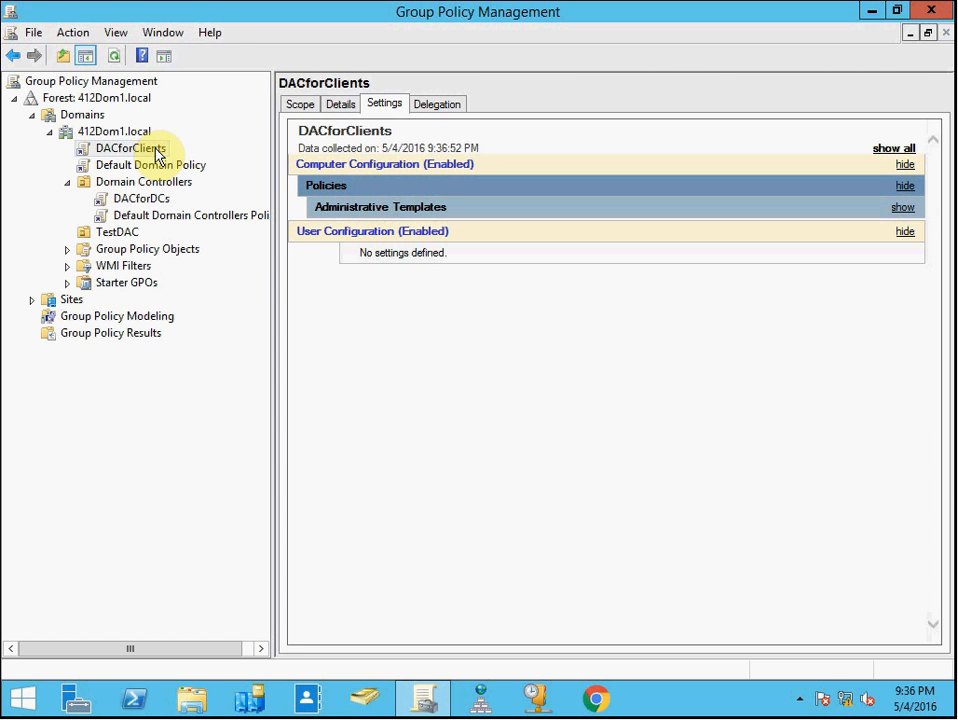
click(453, 209)
click(440, 250)
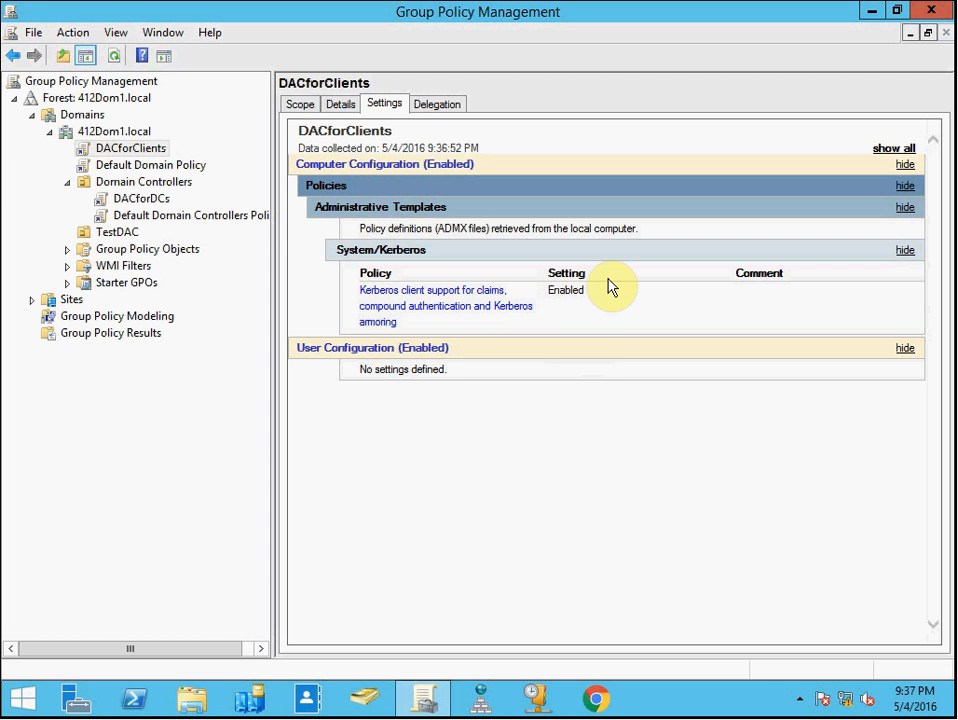
click(152, 199)
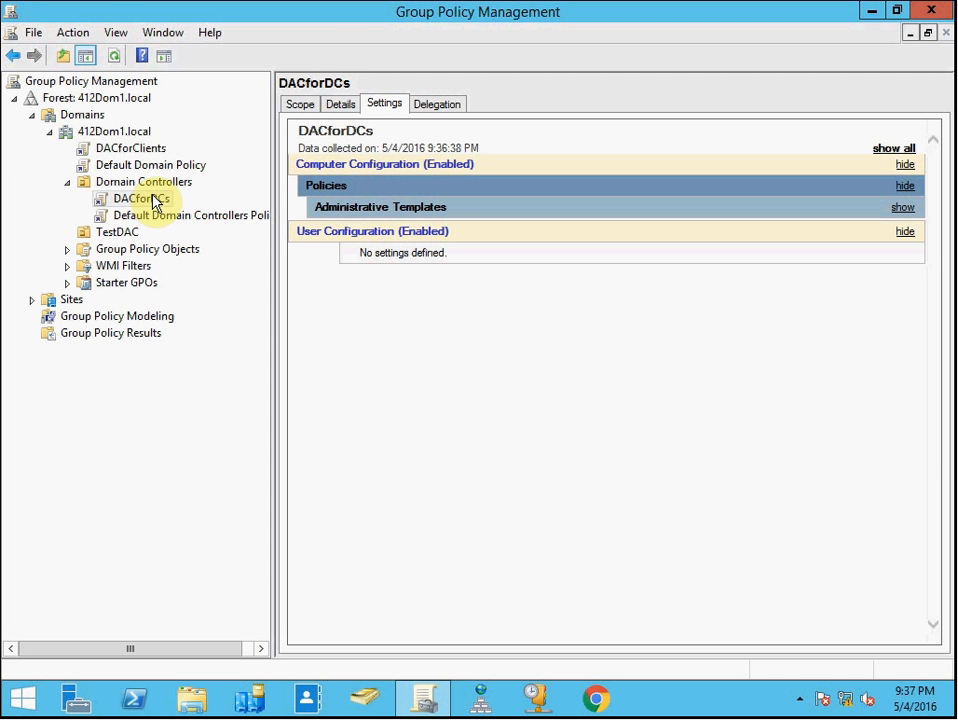
click(382, 207)
click(440, 251)
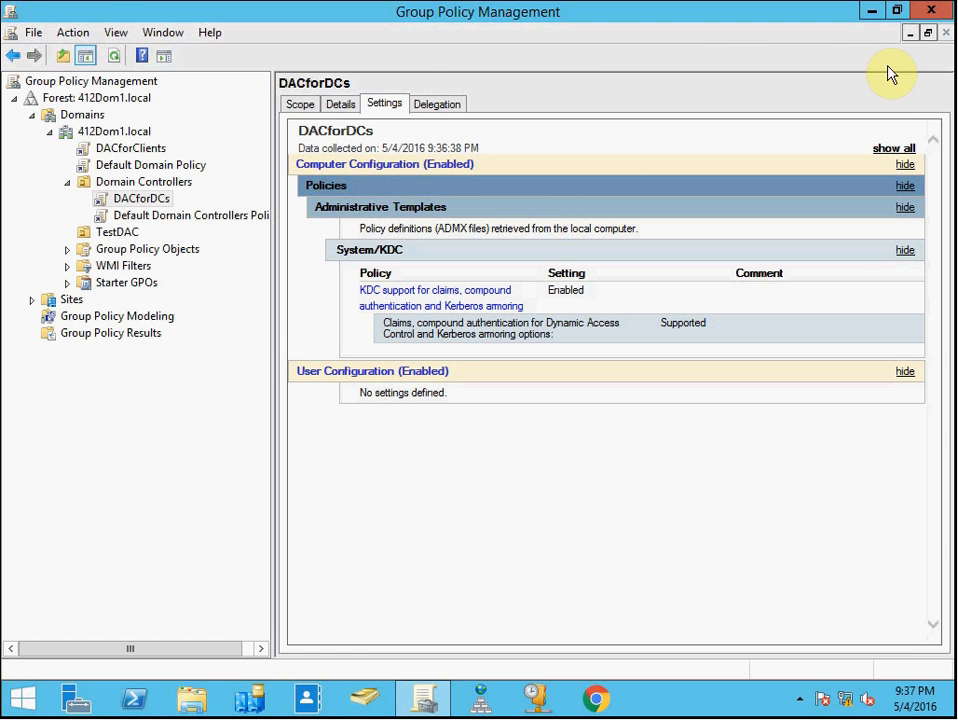
click(930, 14)
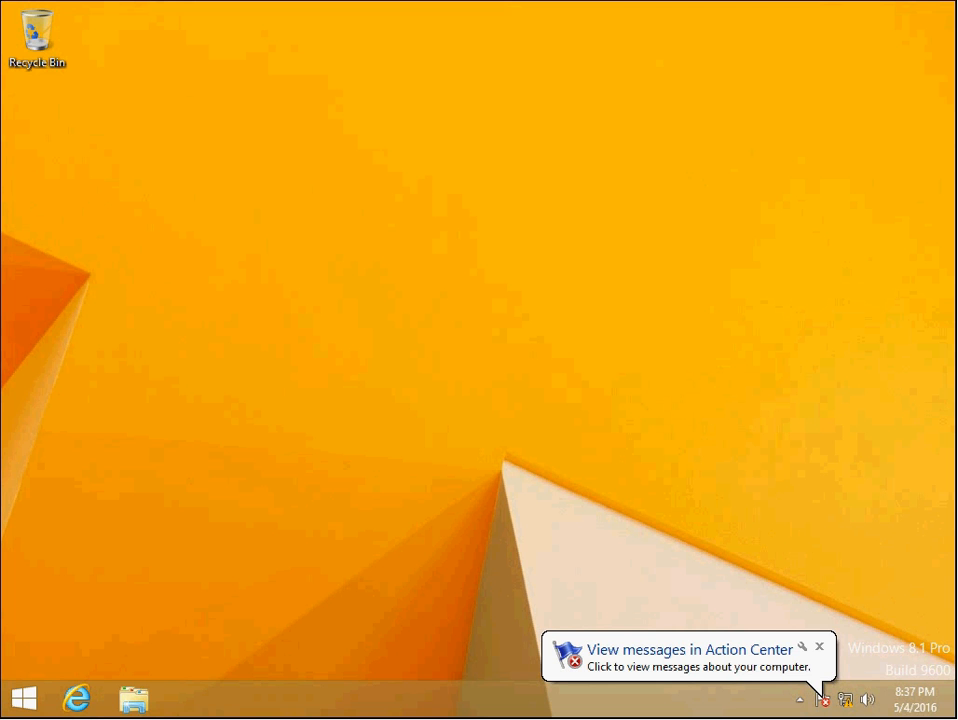
Dismiss the notification and open the System page to view the computer's name and domain
click(820, 648)
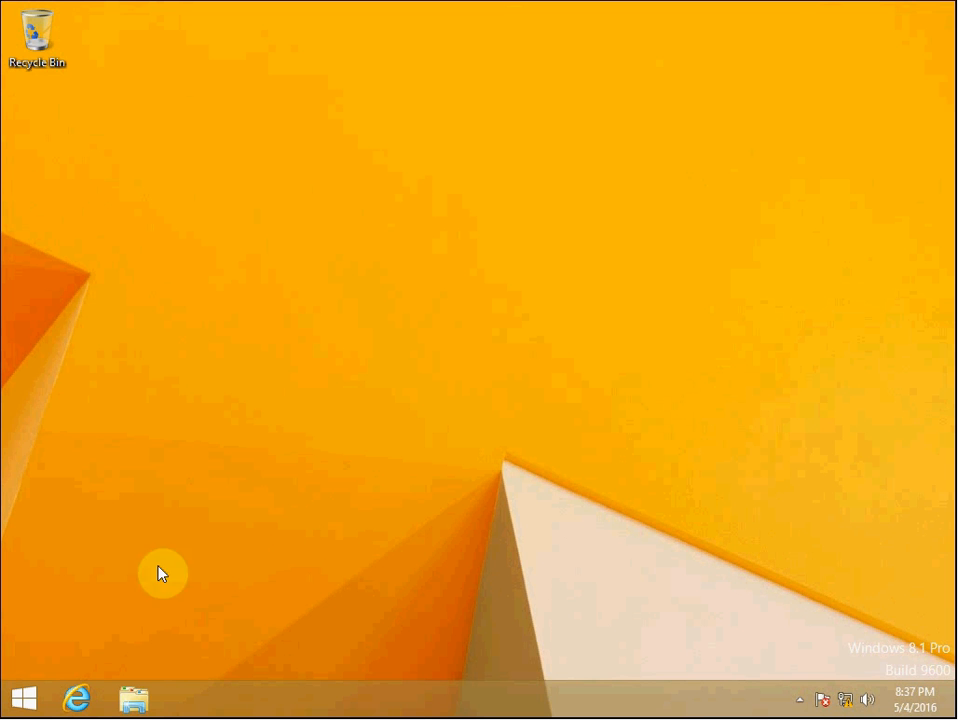
right_click(31, 699)
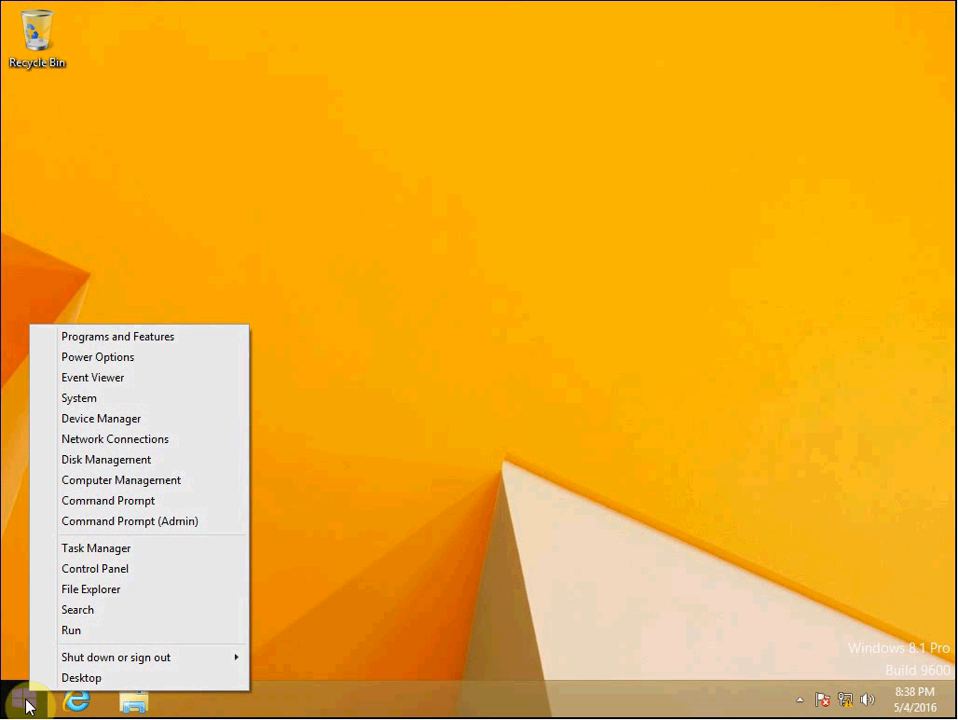
click(135, 400)
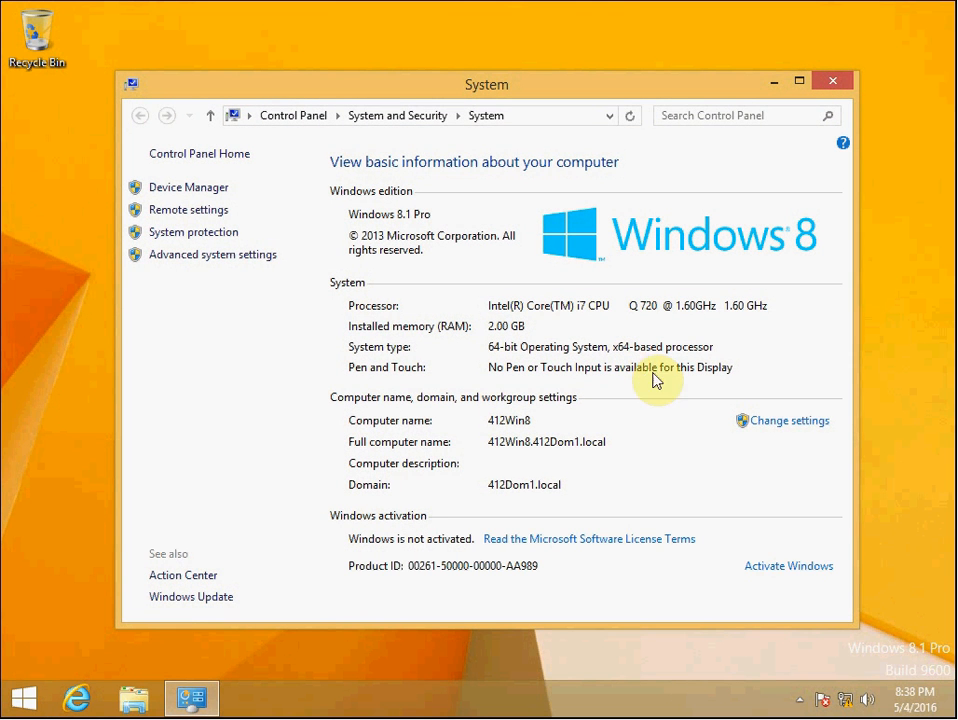
click(803, 424)
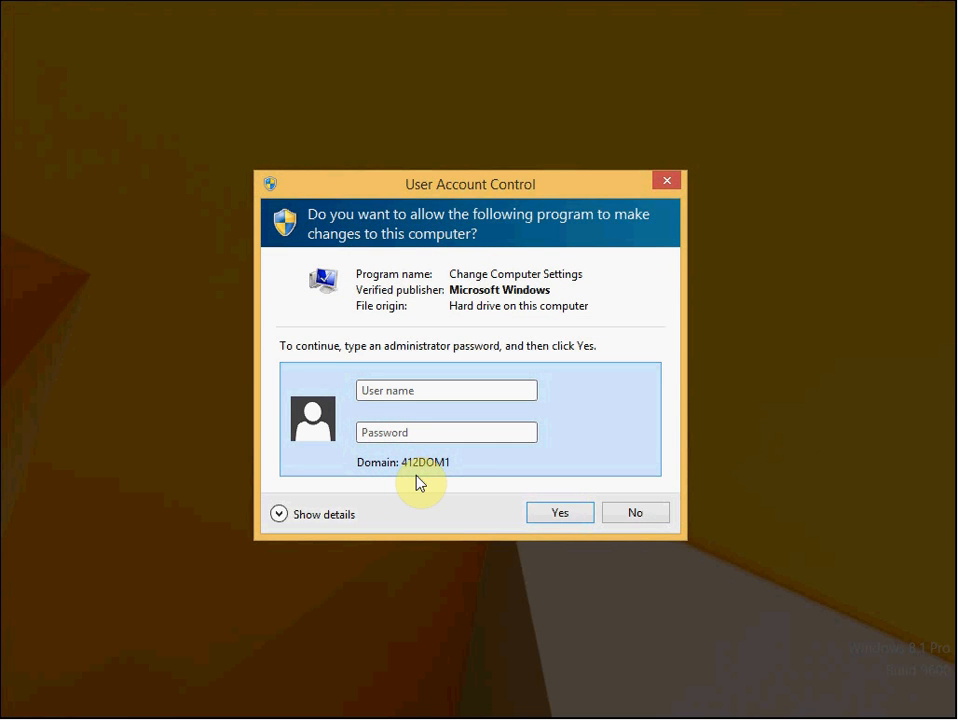
click(476, 390)
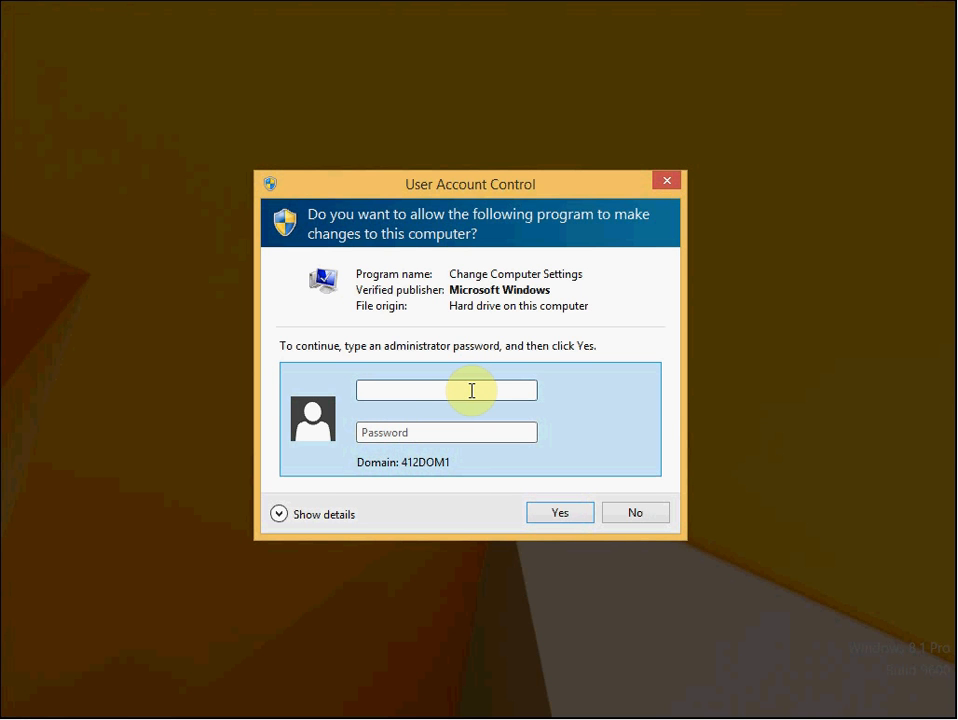
click(618, 516)
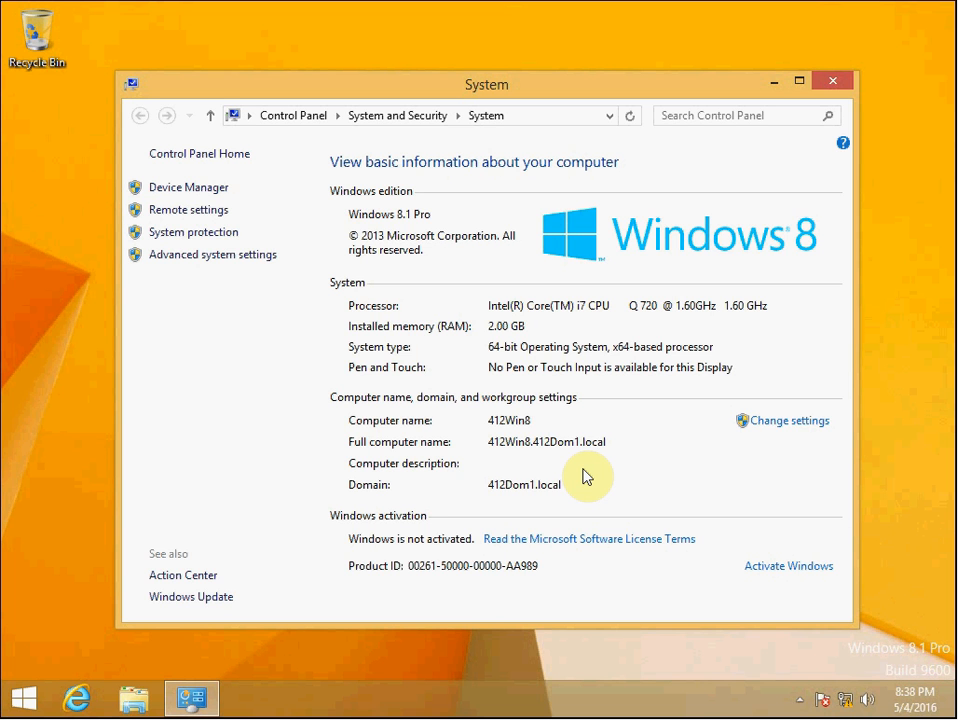
click(830, 82)
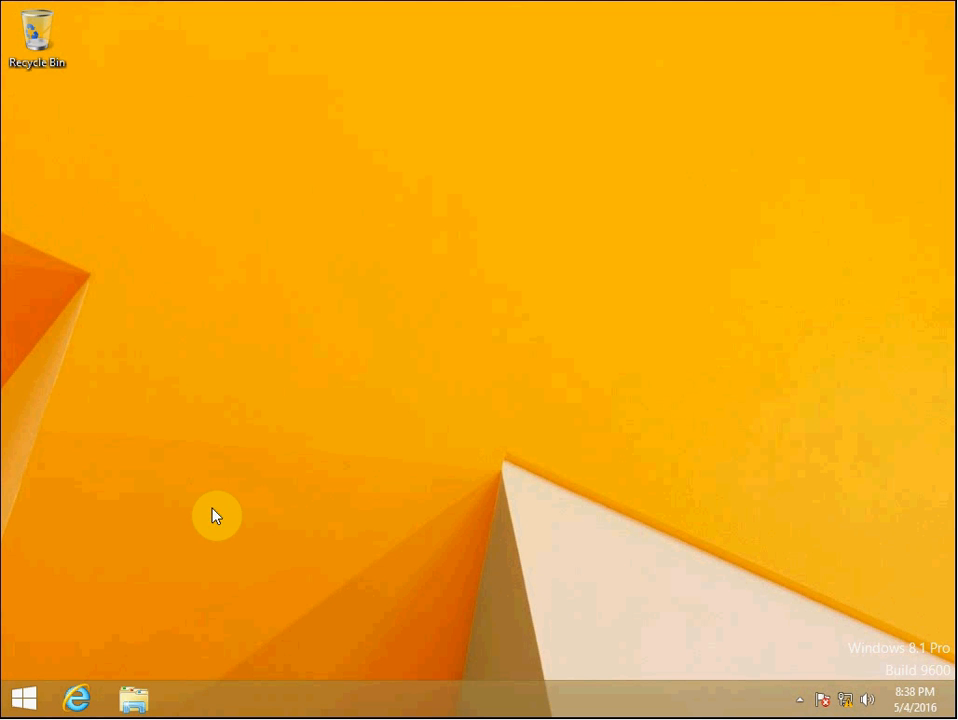
Open a Command Prompt and run whoami /claims to list the signed-in user's claims
key(super+r)
text(cmd)
key(Return)
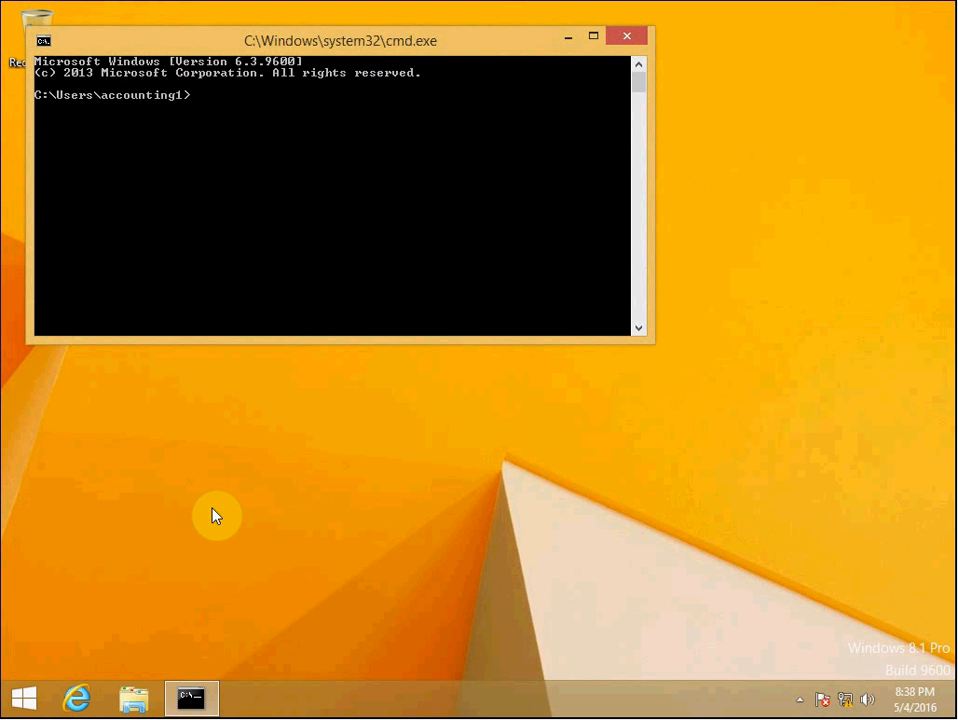
drag(314, 32, 459, 133)
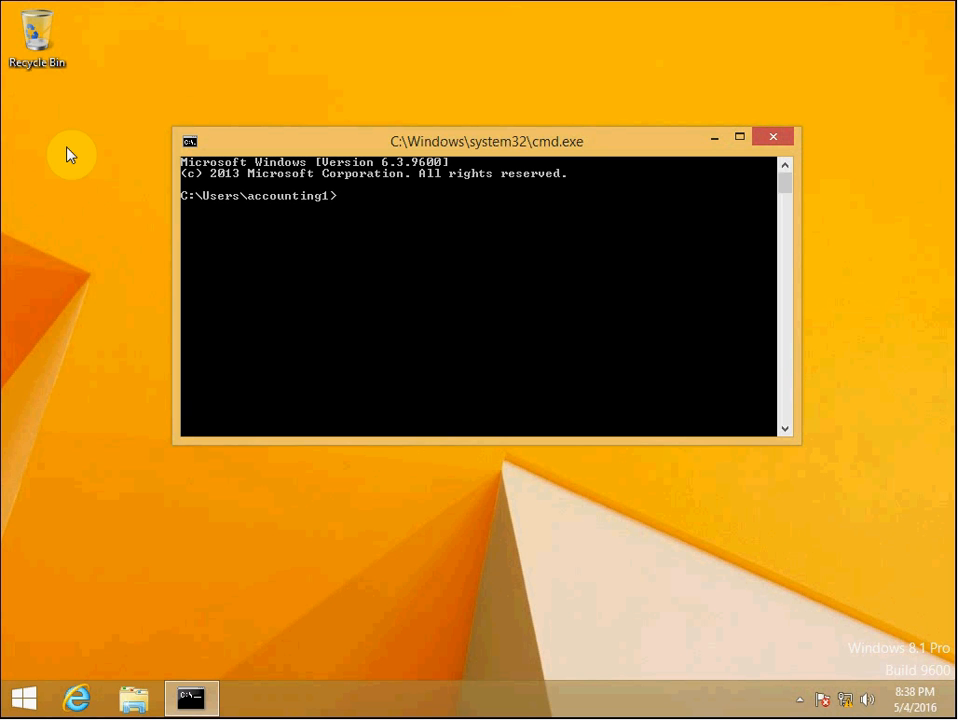
text(whoami /claims)
key(Return)
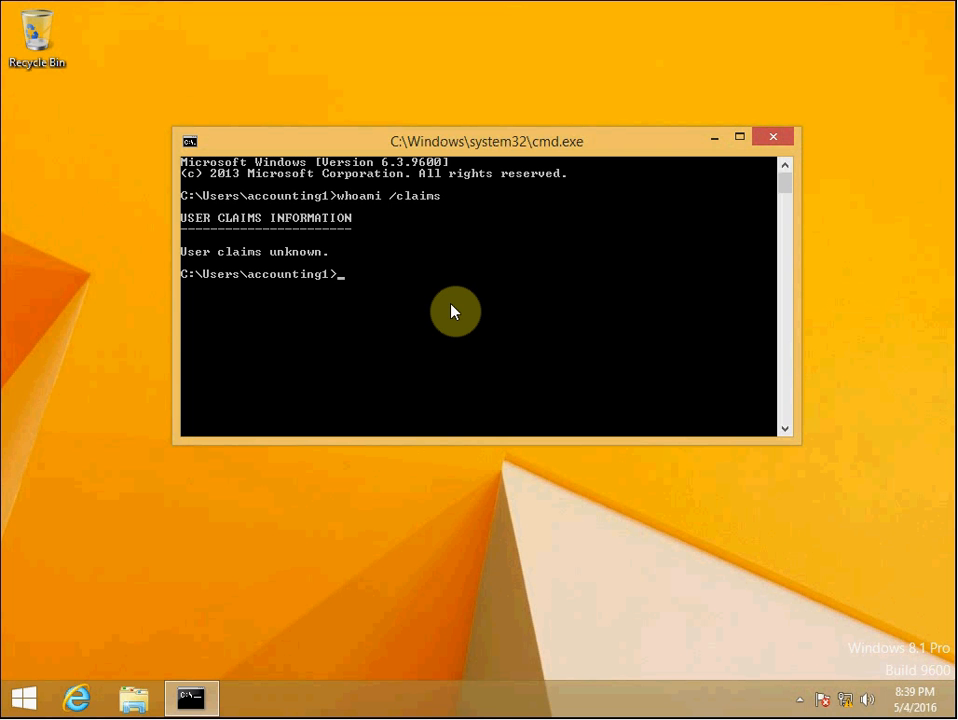
Close the Command Prompt and browse to the \\412server1 server in File Explorer
click(766, 141)
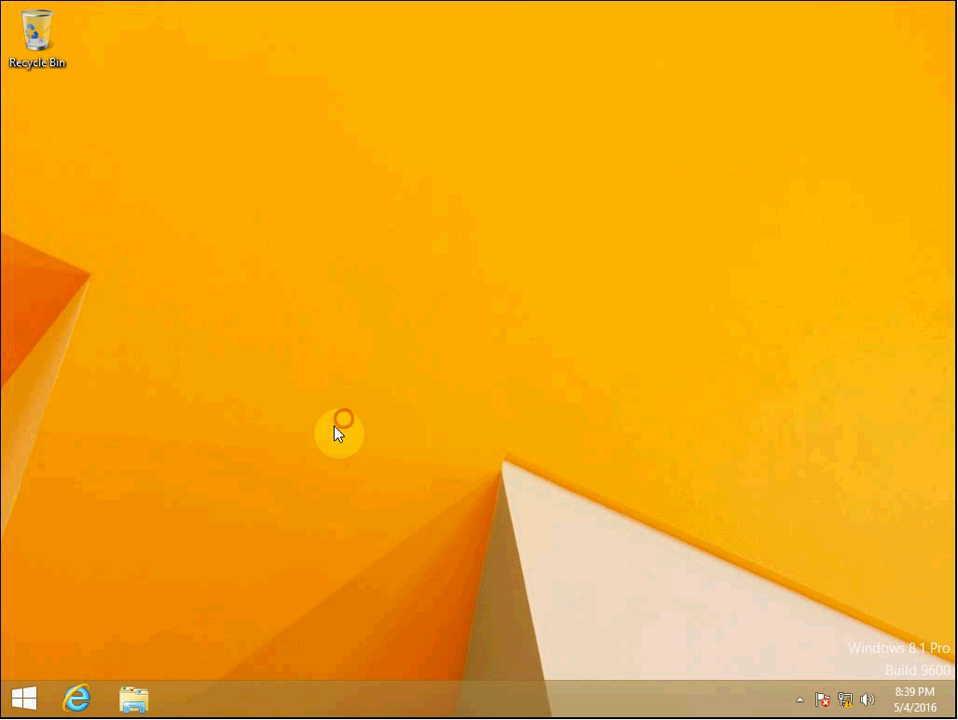
click(130, 698)
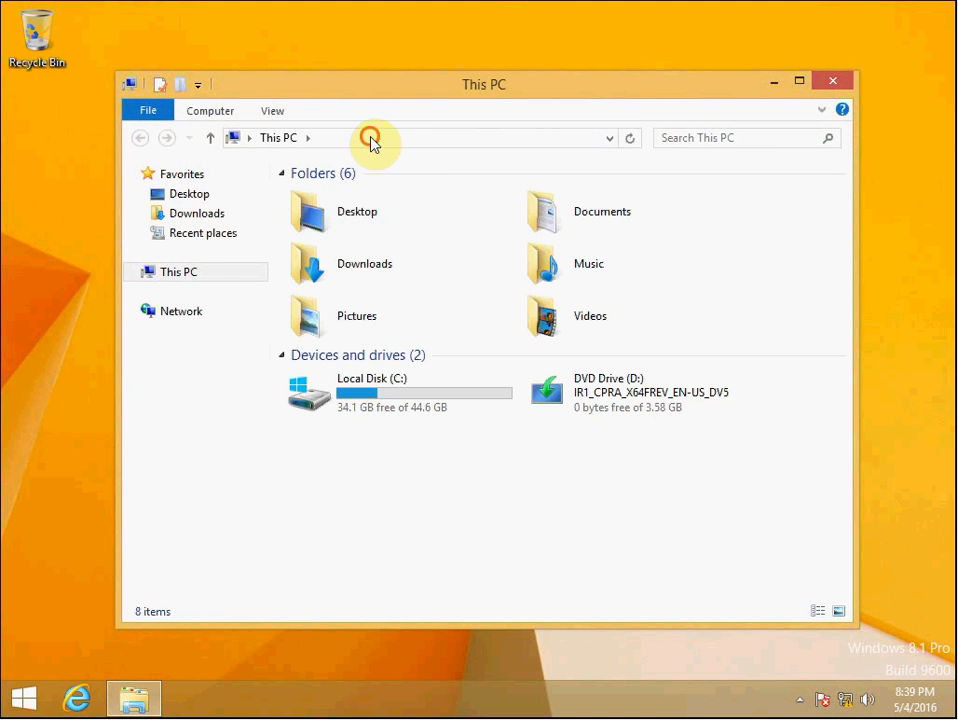
click(372, 138)
key(BackSpace)
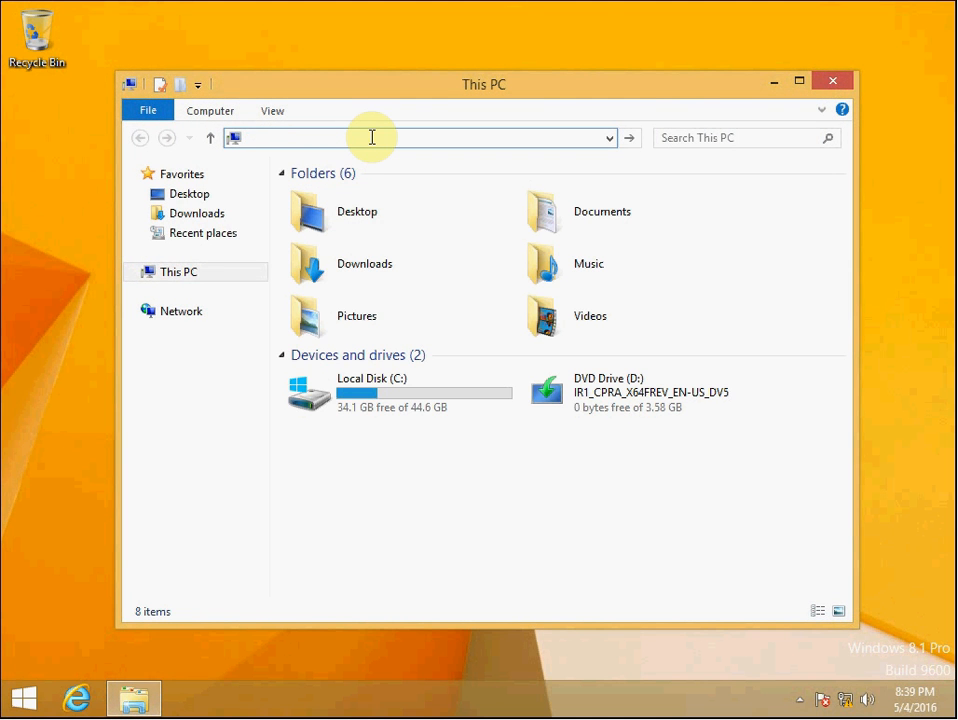
text(\412serve)
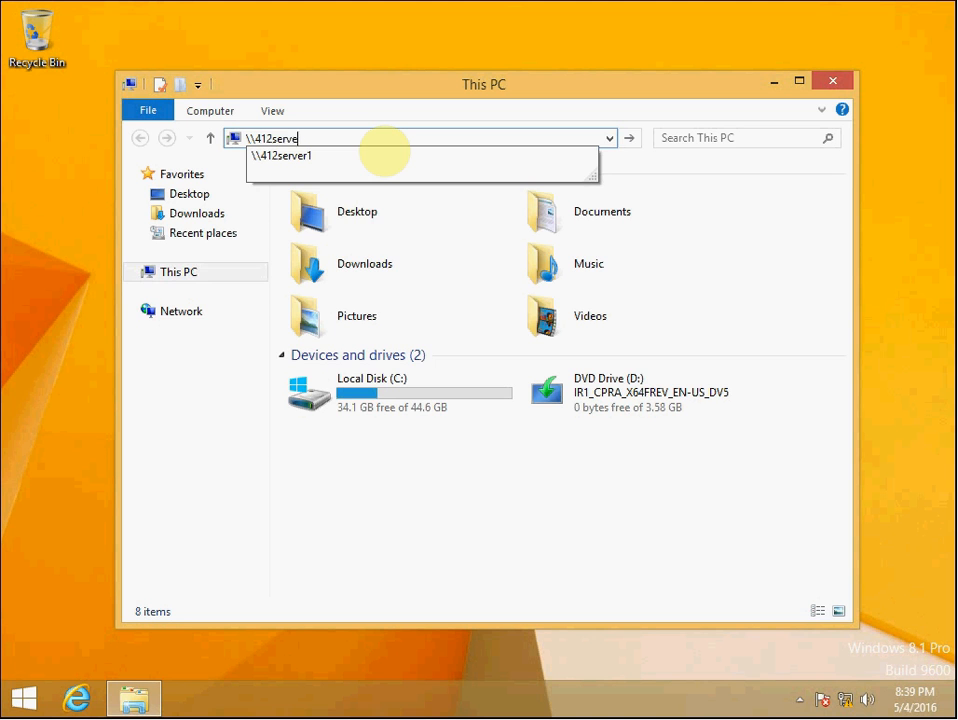
click(383, 153)
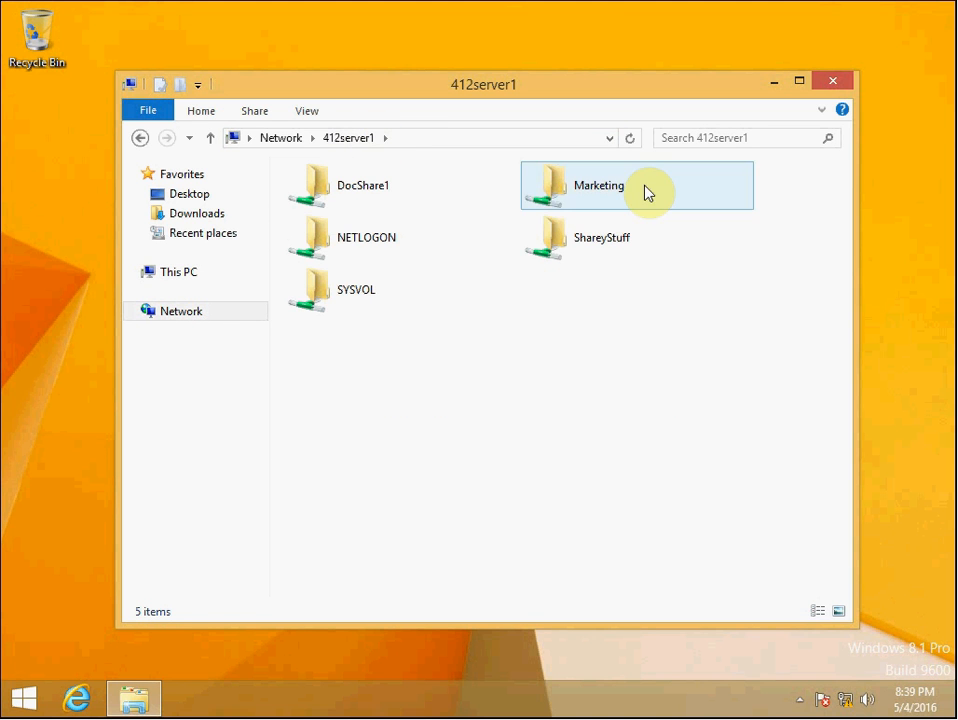
Try to open the Marketing share, then close the error and File Explorer
double_click(640, 188)
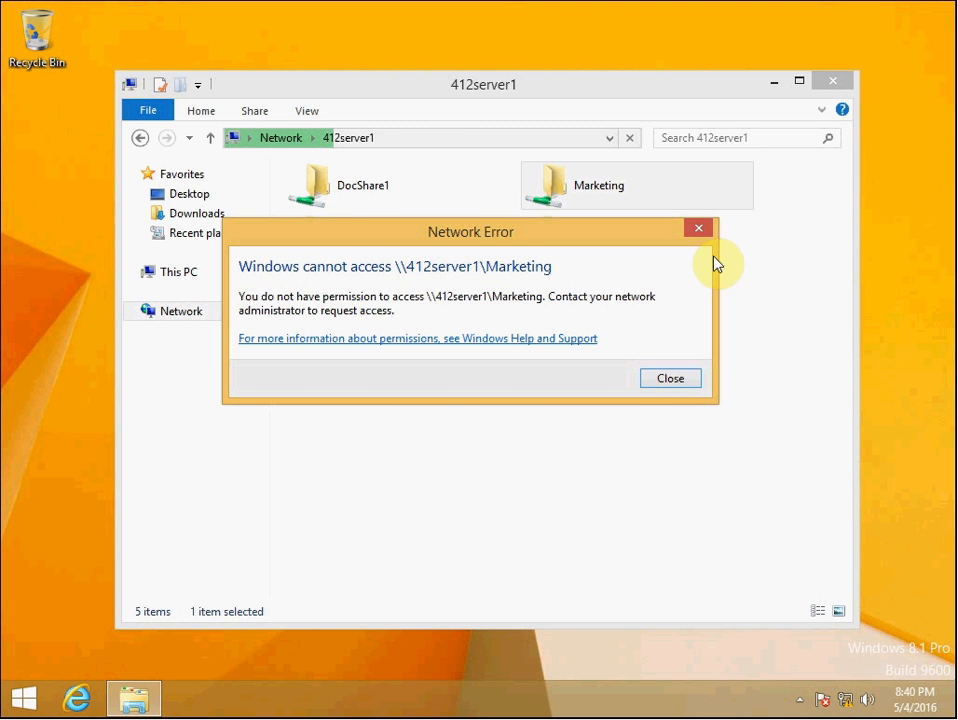
click(699, 228)
click(837, 85)
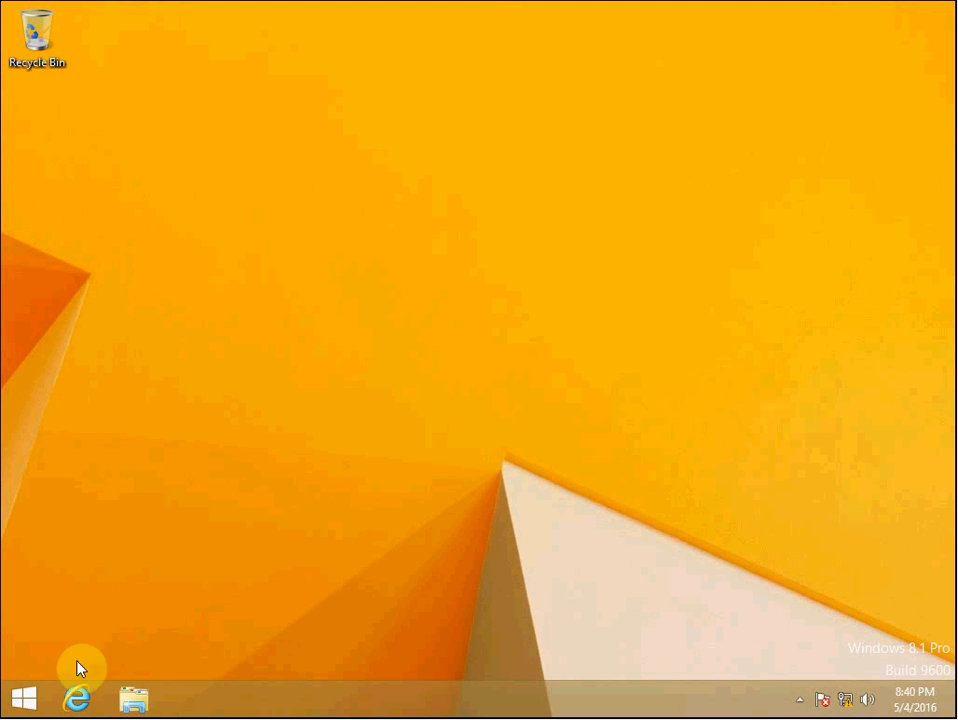
Sign out and sign back in to the domain as marketing1, entering the account password
right_click(40, 697)
mouse_move(141, 657)
click(322, 598)
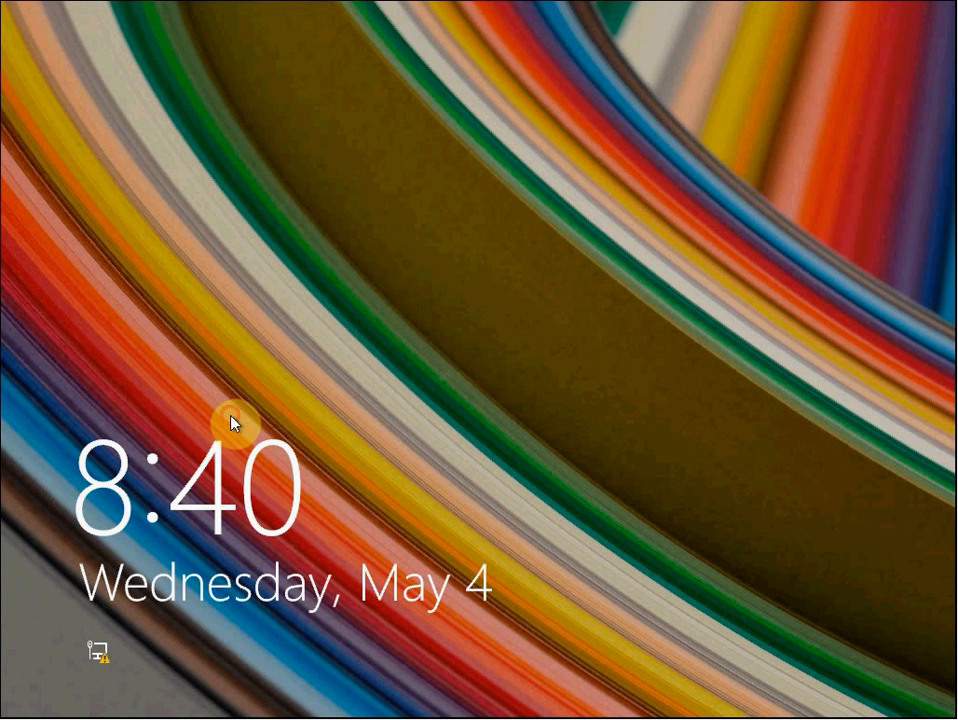
click(231, 419)
click(577, 252)
click(487, 233)
text(marketing1)
key(Tab)
text(Password01)
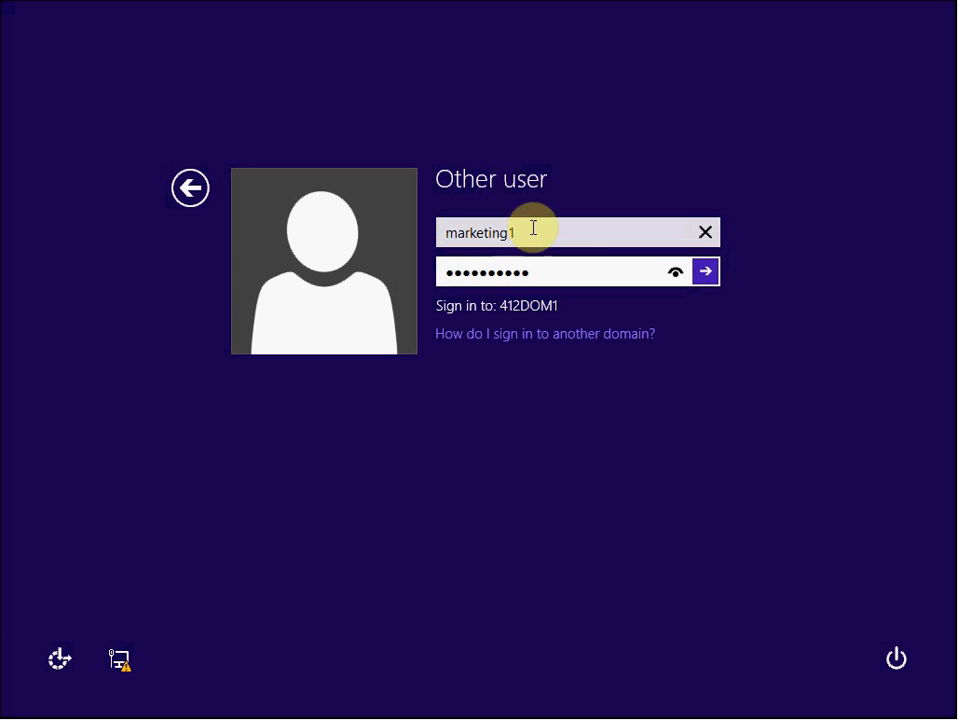
key(Return)
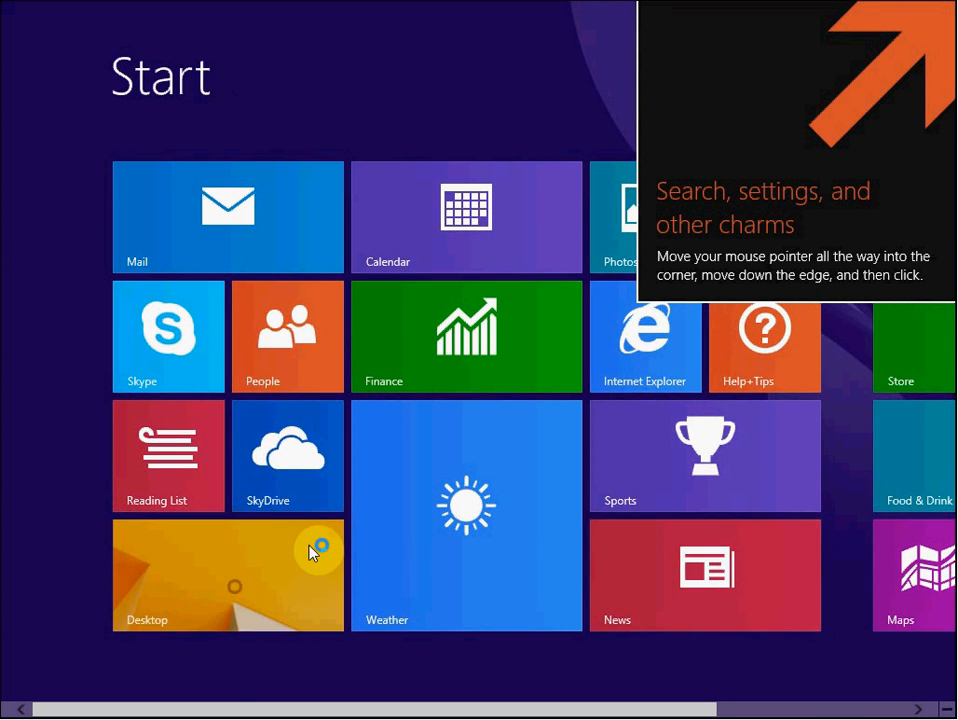
Open the desktop and a Command Prompt, and run whoami /claims for the marketing user
click(291, 556)
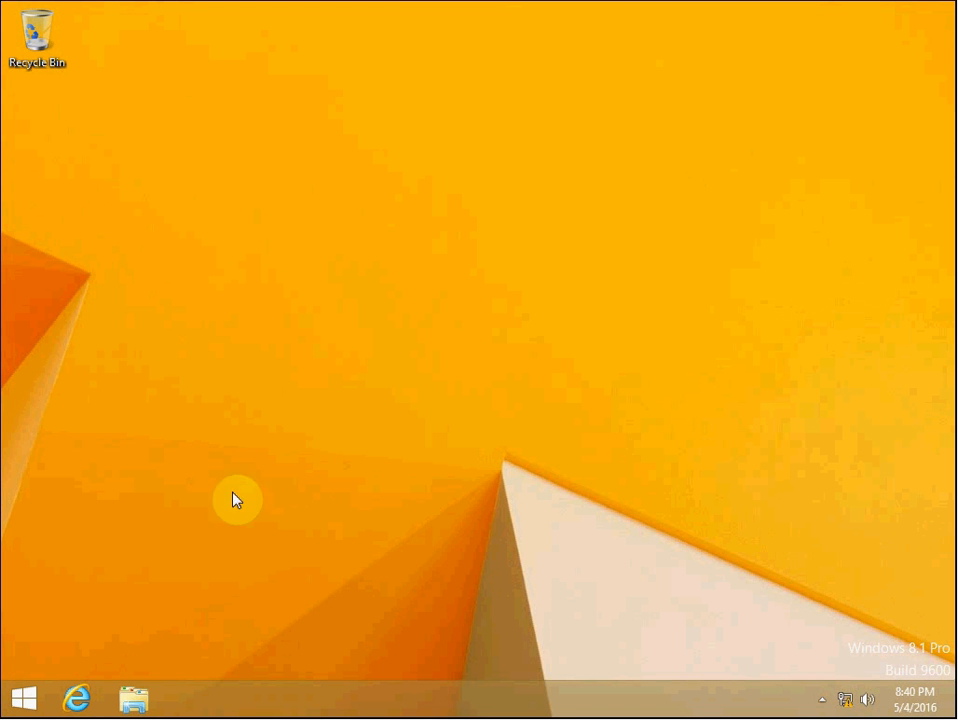
click(30, 697)
click(40, 694)
key(super+r)
text(cmd)
key(Return)
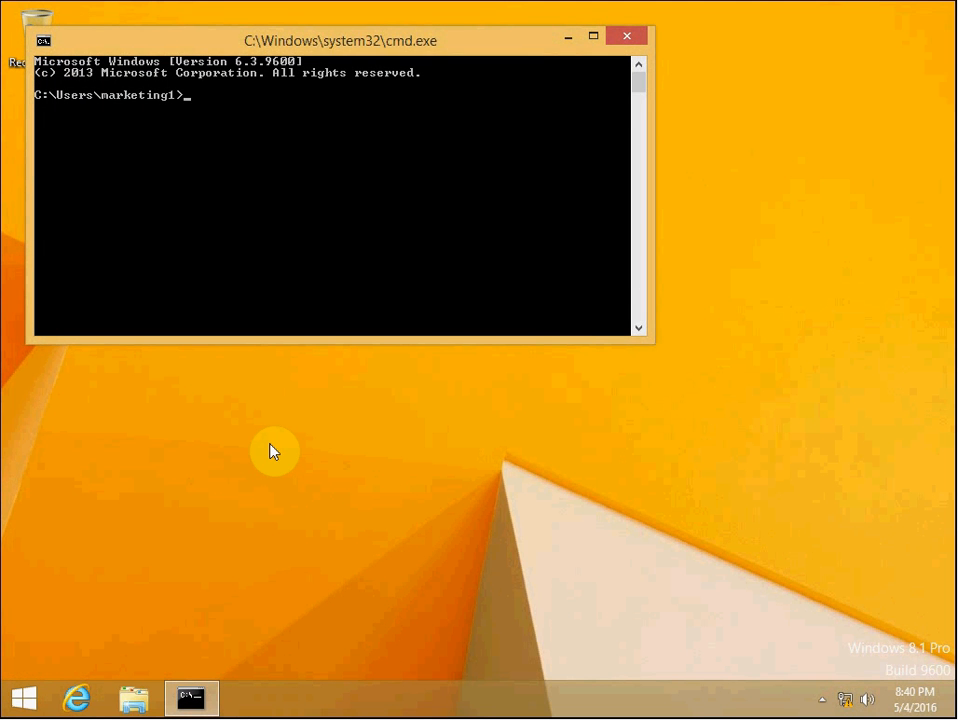
text(whoami /claims)
key(Return)
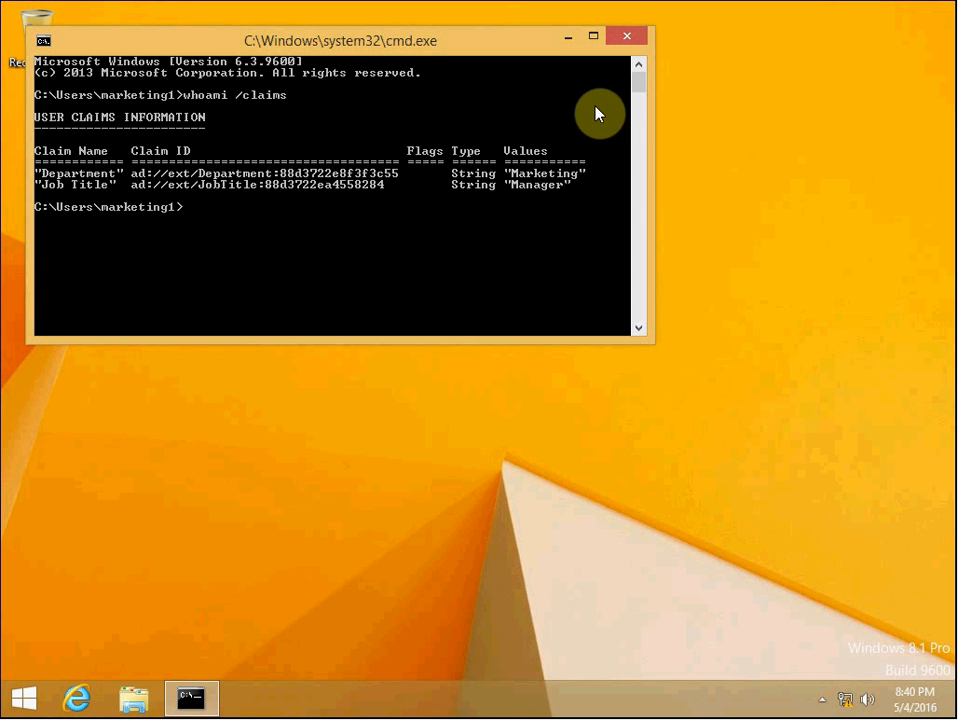
Close the Command Prompt and open the Marketing share on \\412server1 in File Explorer
click(630, 37)
click(137, 700)
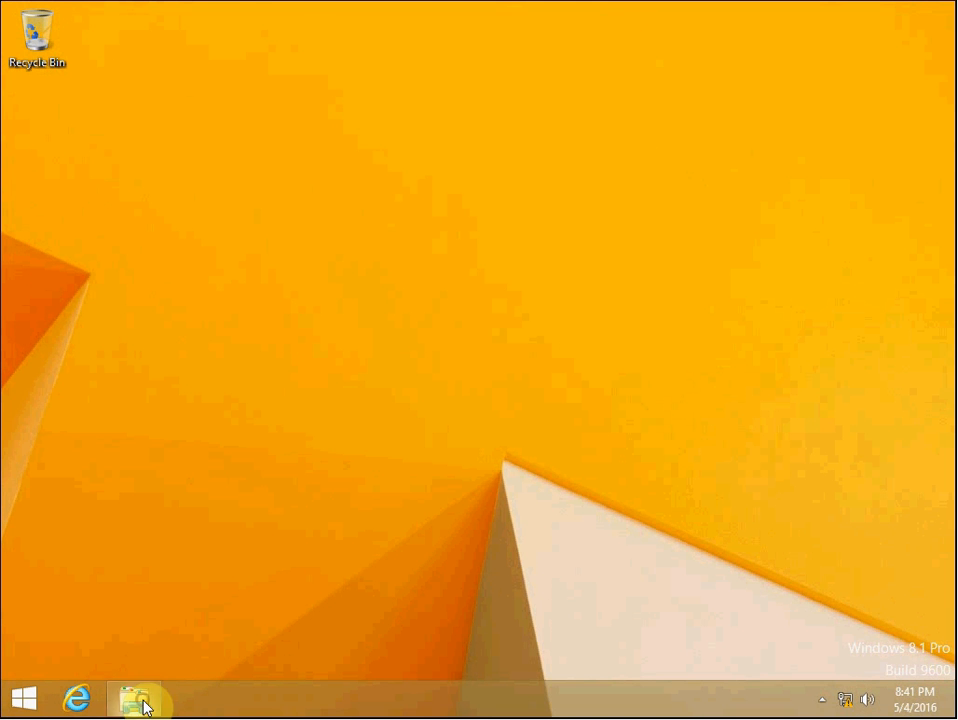
click(475, 139)
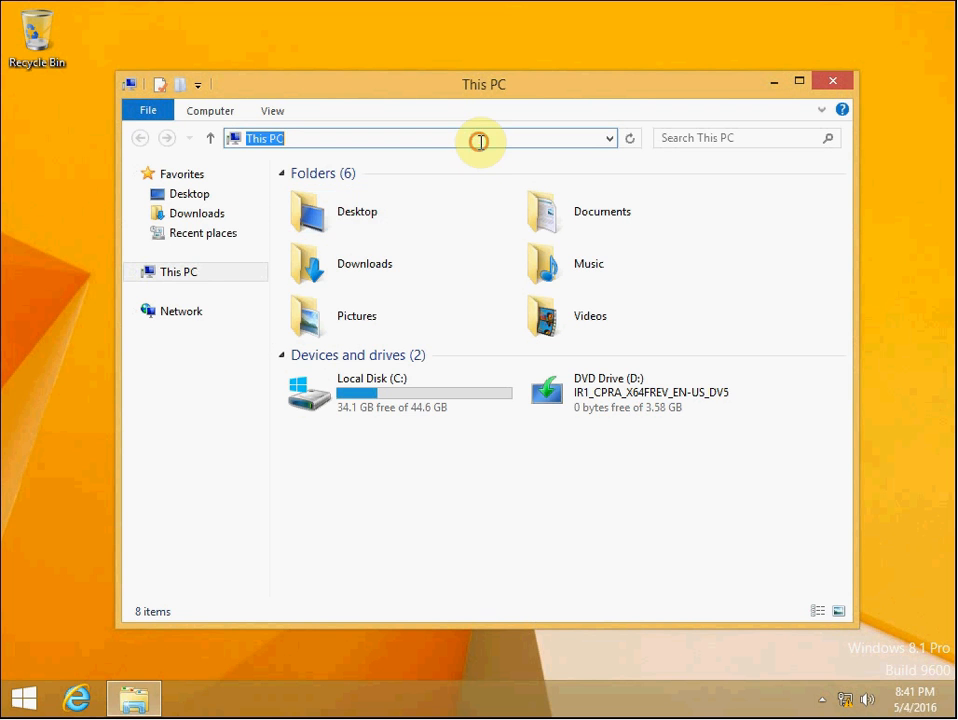
text(\412)
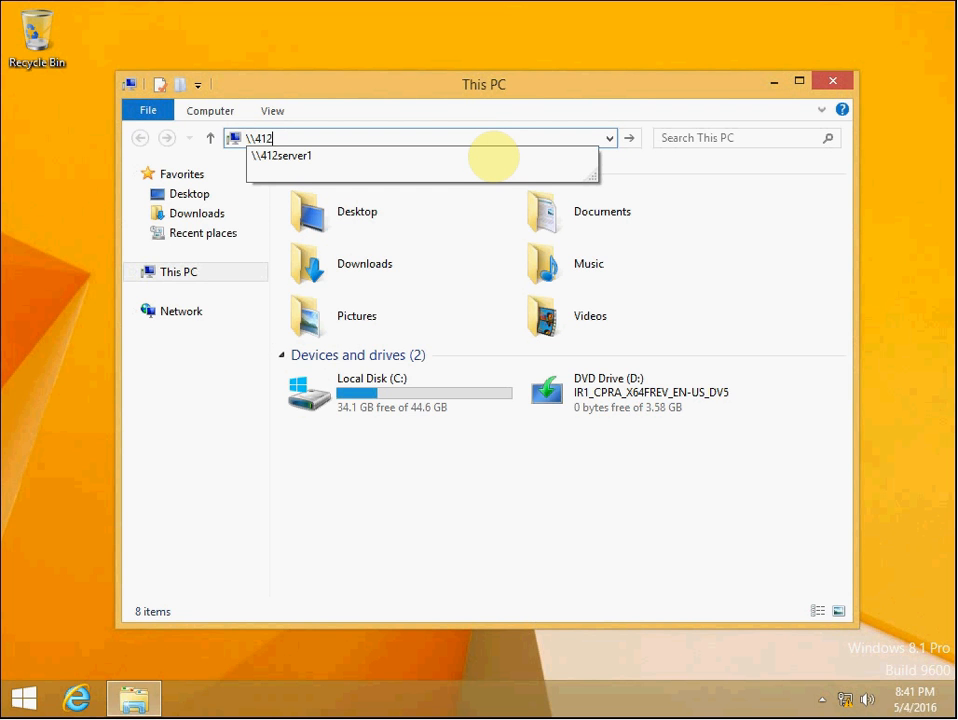
click(493, 157)
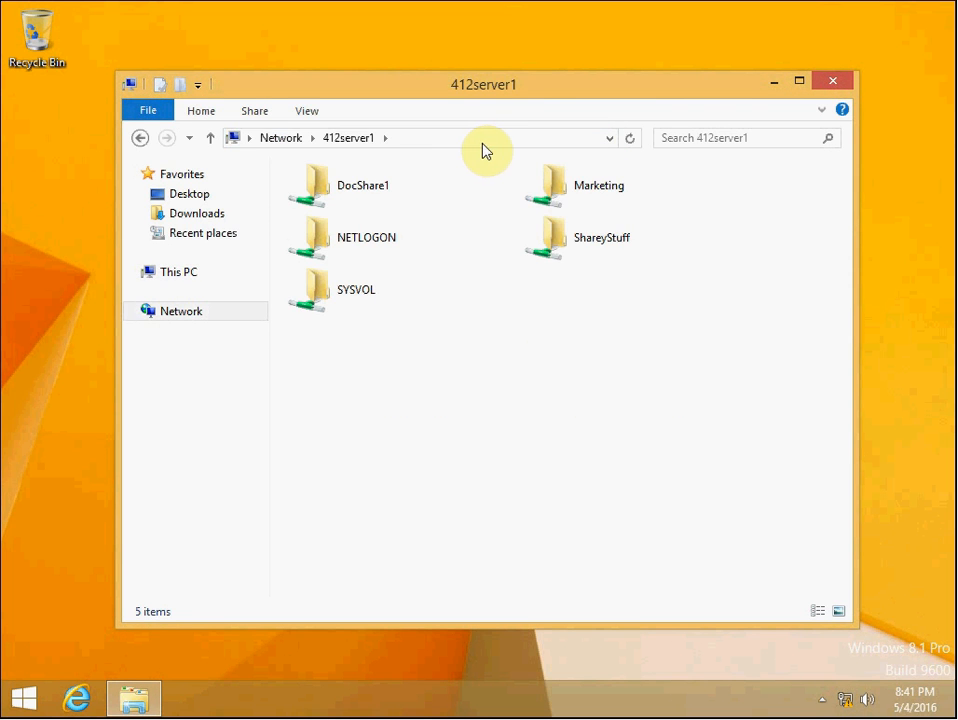
double_click(594, 190)
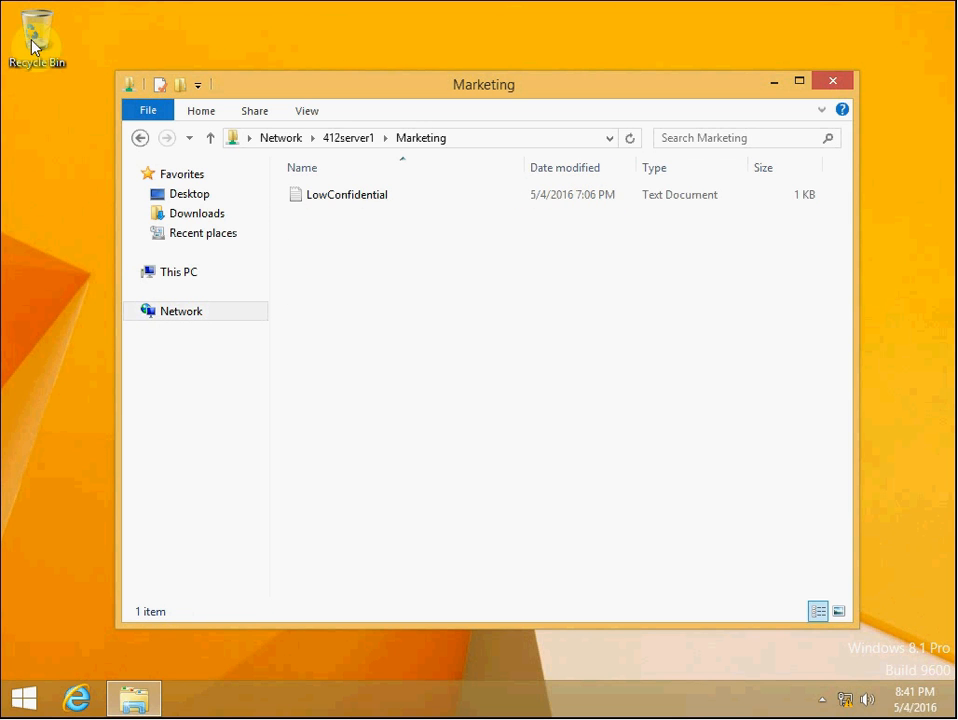
Open the LowConfidential text file from the Marketing share in Notepad
click(438, 340)
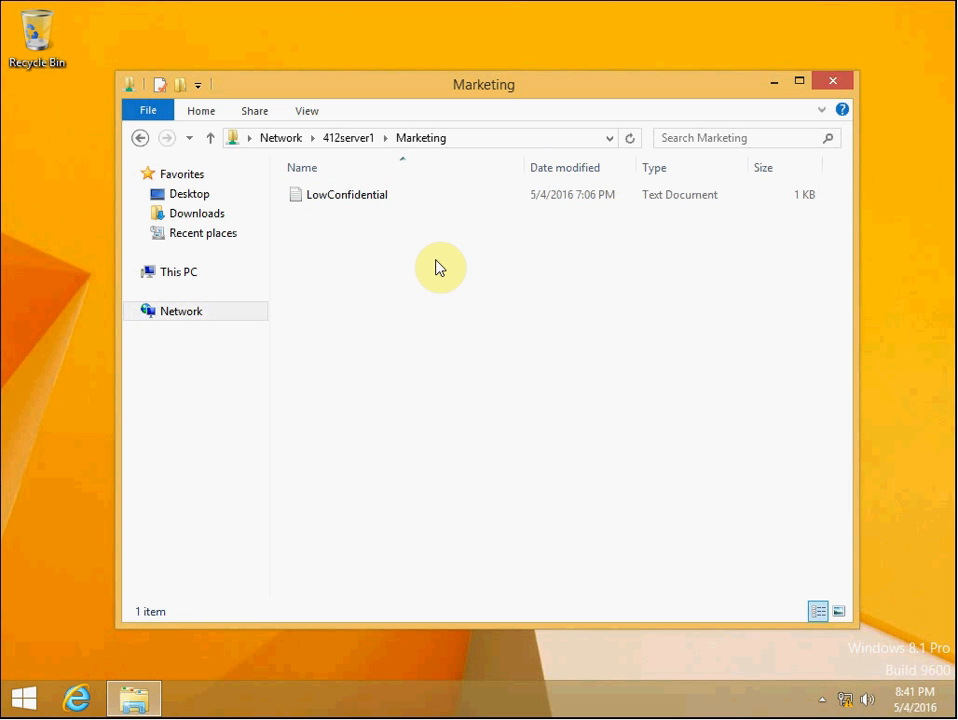
click(377, 197)
right_click(377, 199)
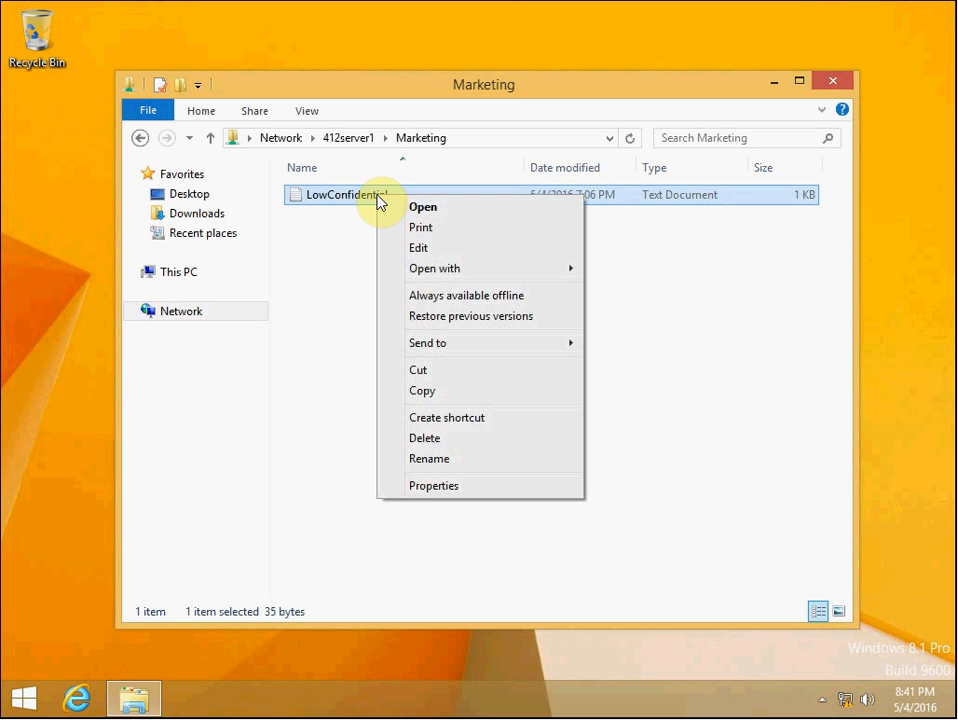
click(450, 212)
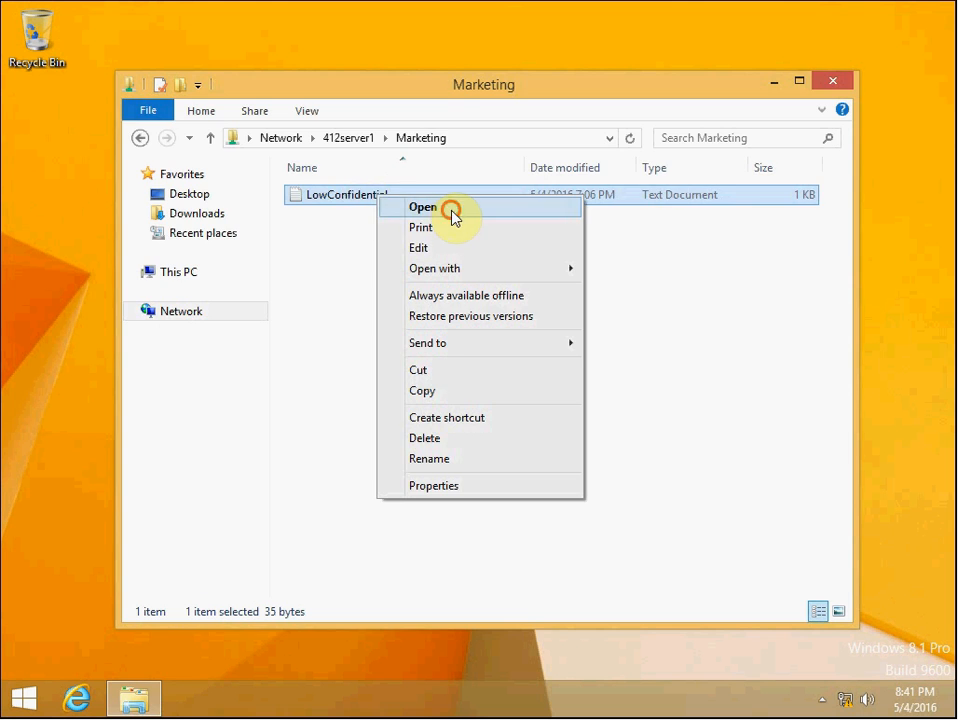
click(451, 207)
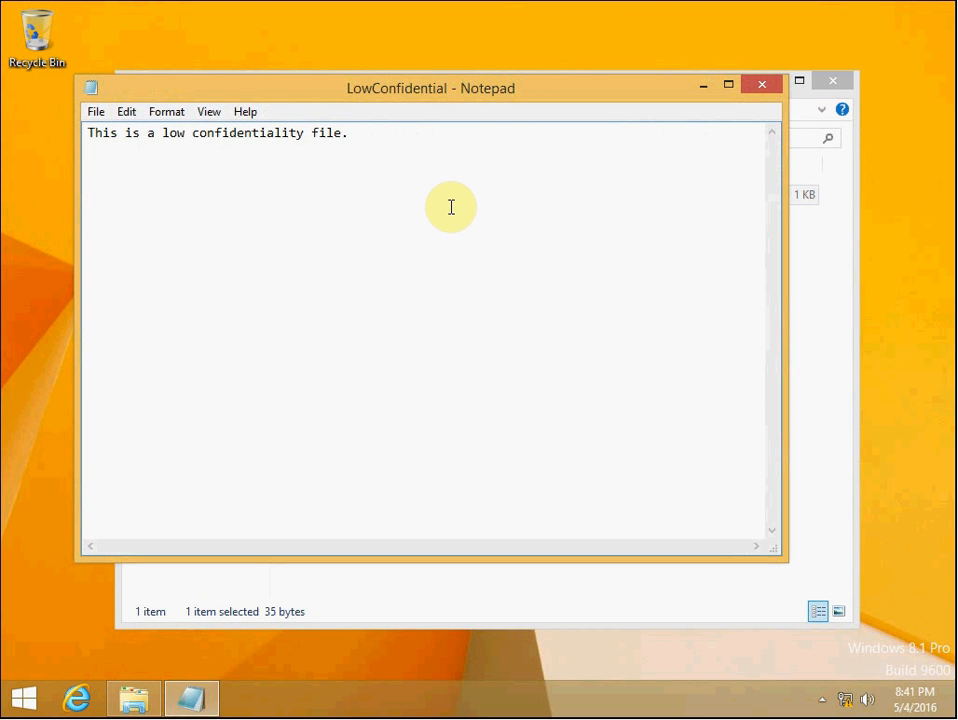
Add the line "We won't be able to save." below the existing text of the LowConfidential file
key(Return)
key(Return)
text(We won't be able to save.)
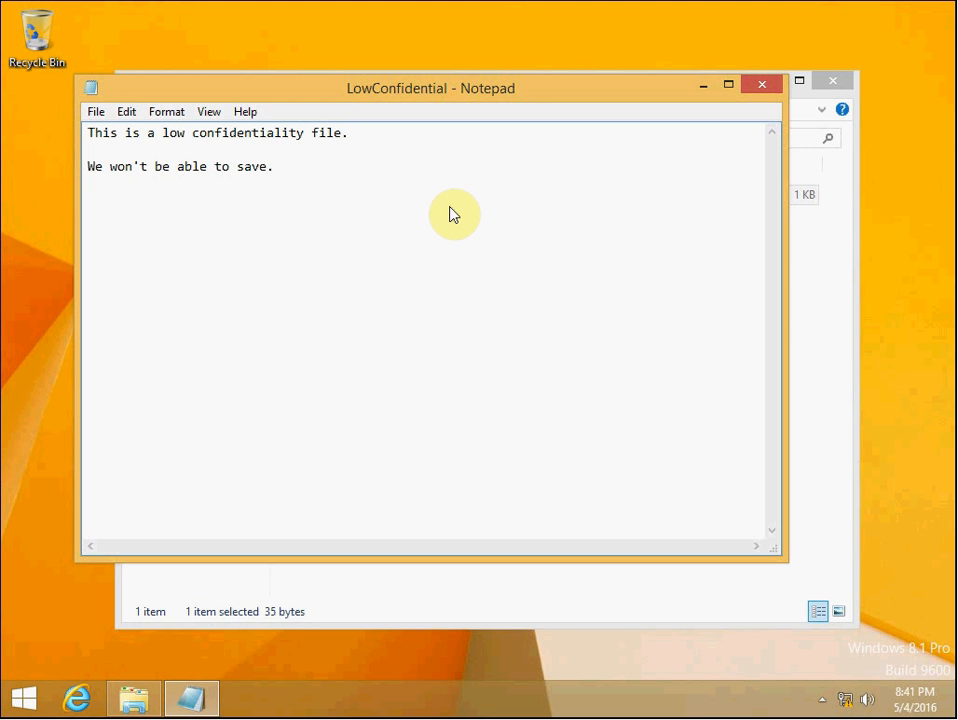
Try to save the edited file over LowConfidential in the Marketing share, confirming the replacement and dismissing the error
key(ctrl+s)
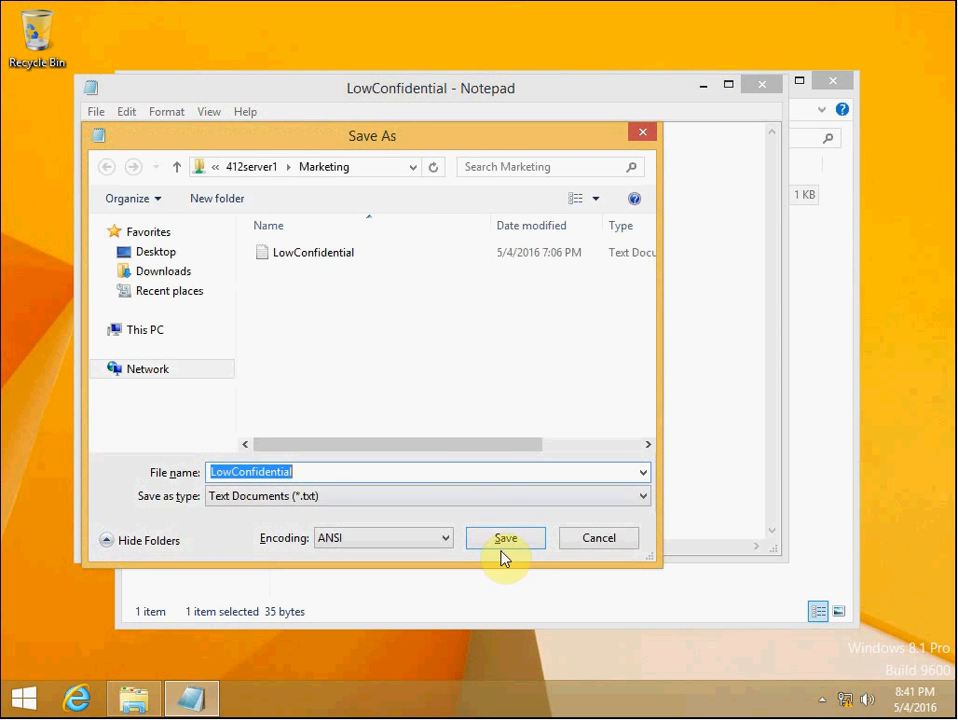
click(516, 546)
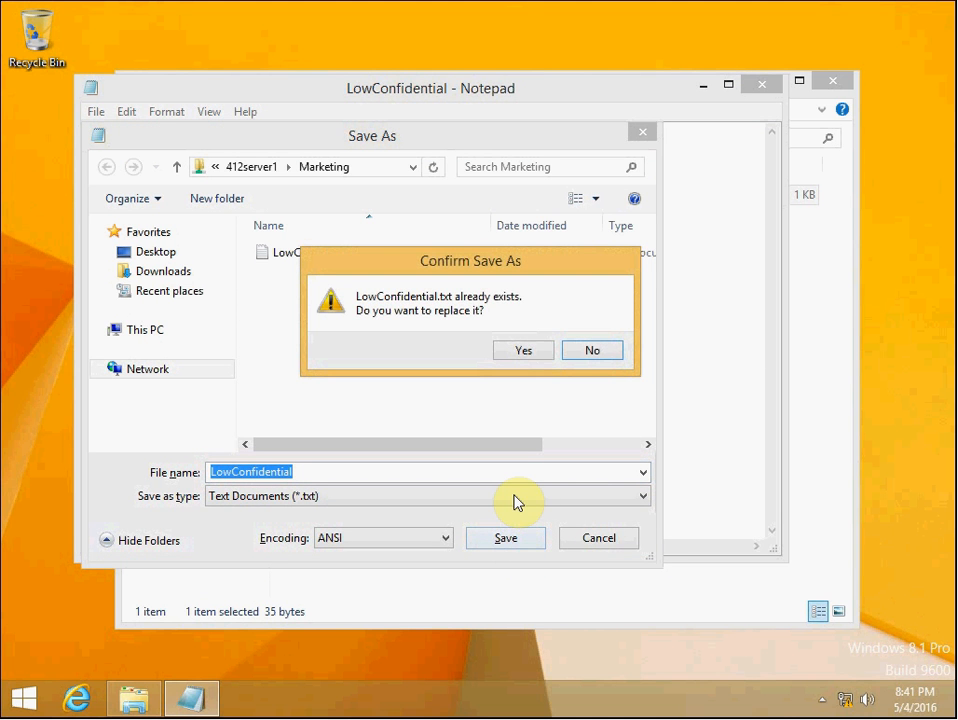
click(520, 352)
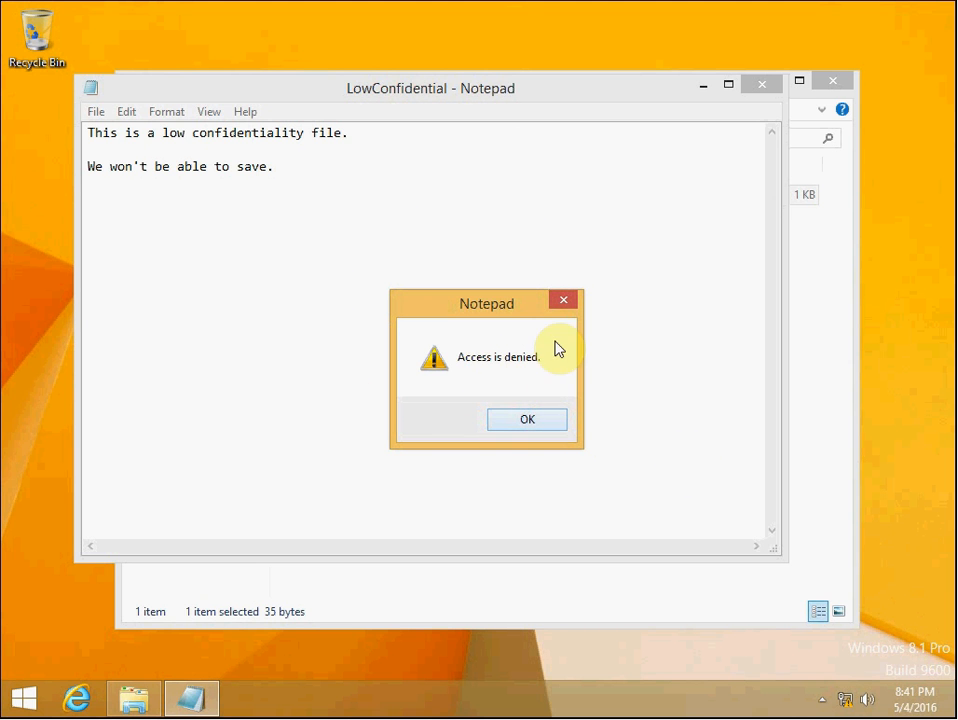
click(527, 419)
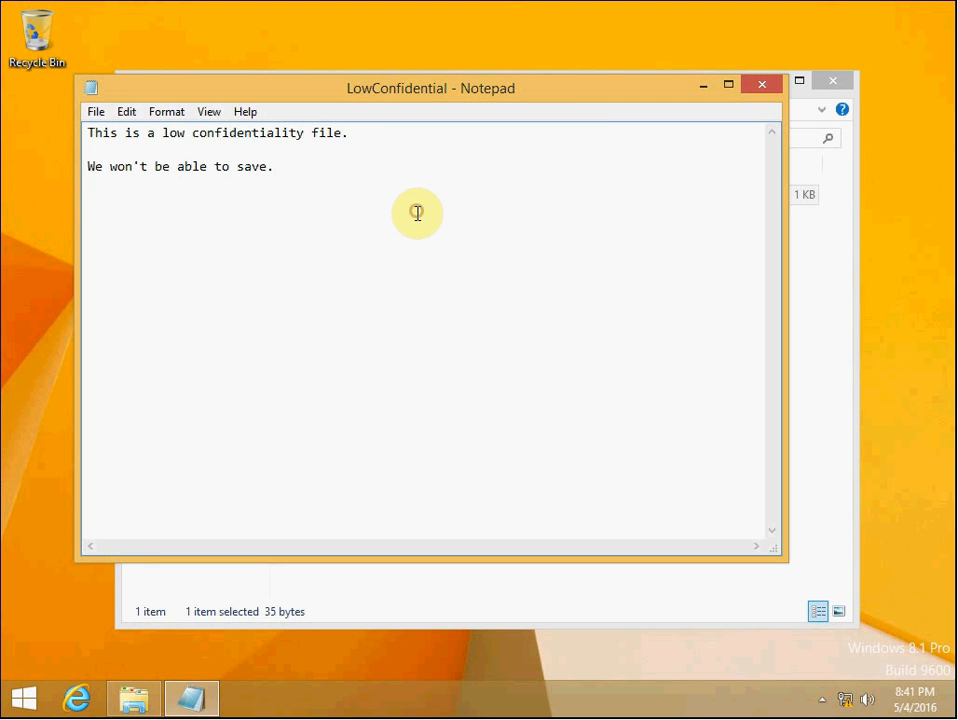
Try to save the file as LowConfidential2 in the Marketing share, declining the Documents folder alternative, and close Save As
click(338, 470)
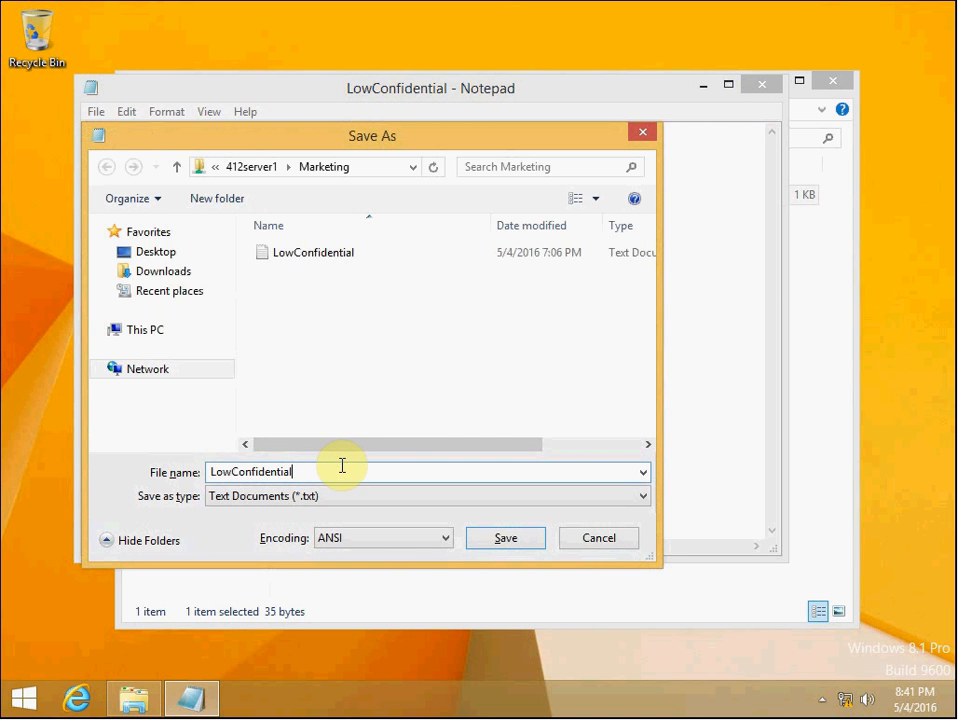
text(2)
click(507, 541)
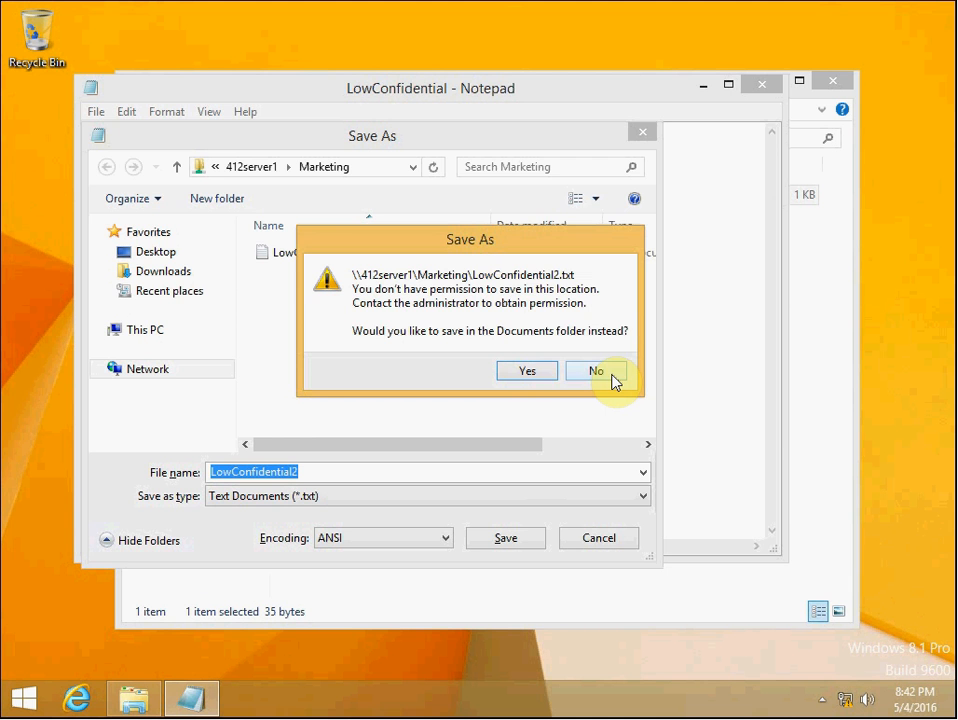
click(597, 371)
click(642, 132)
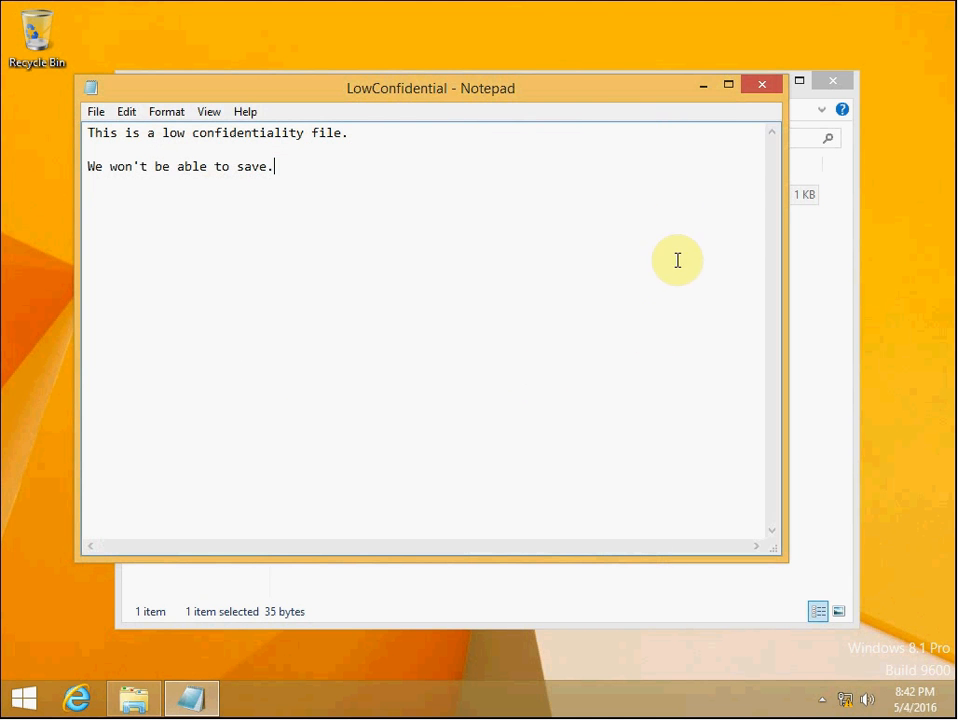
Close Notepad without saving the changes
click(762, 85)
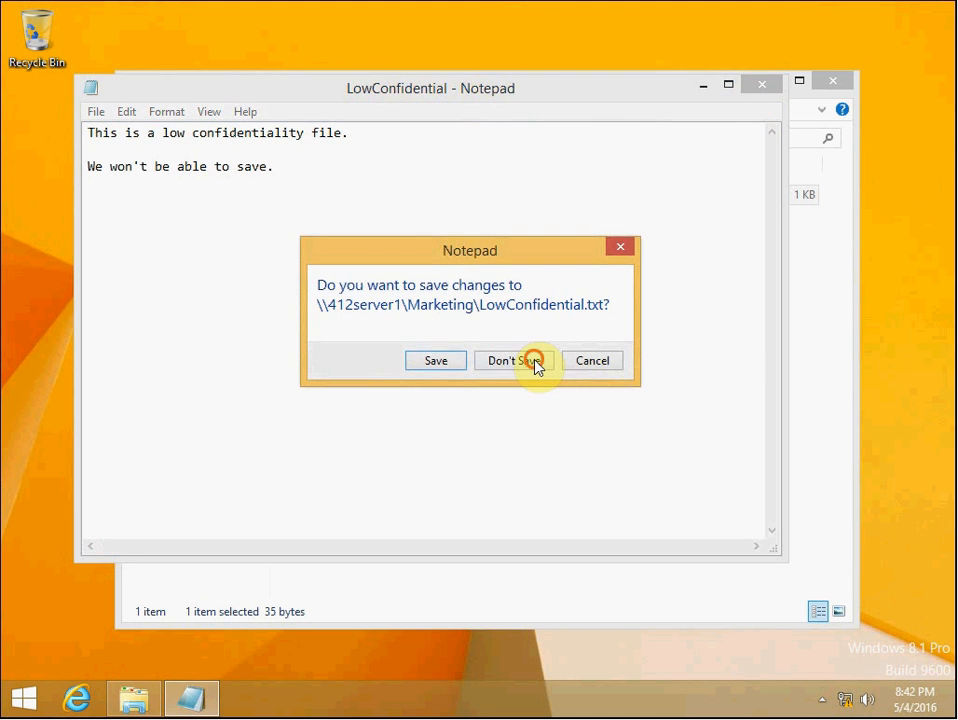
click(537, 366)
click(581, 378)
Close the Marketing share window in File Explorer
click(327, 228)
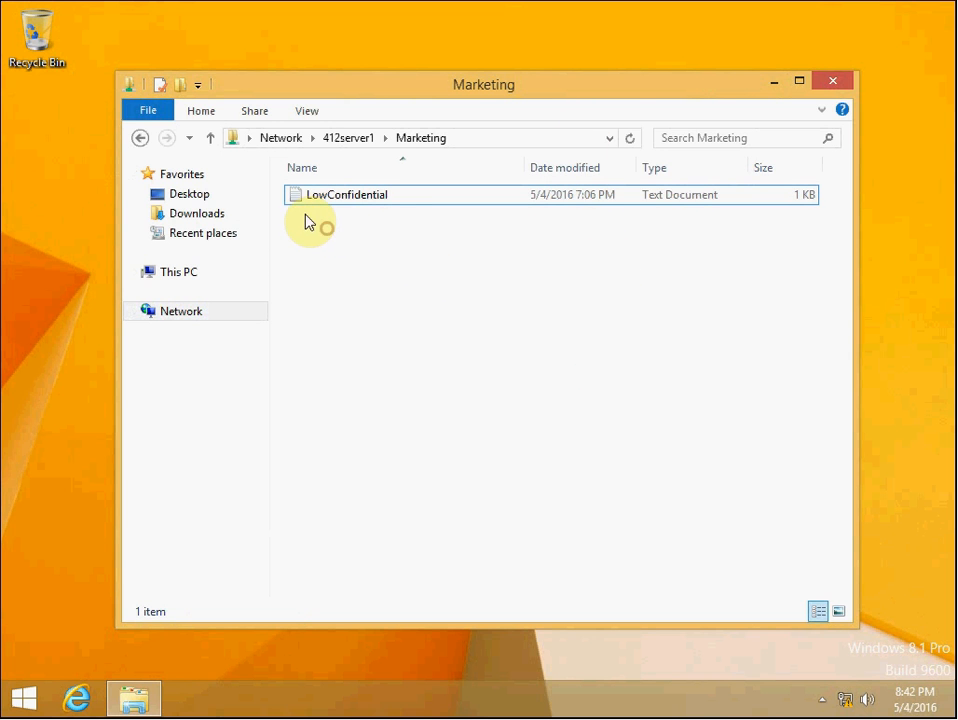
click(186, 690)
double_click(341, 424)
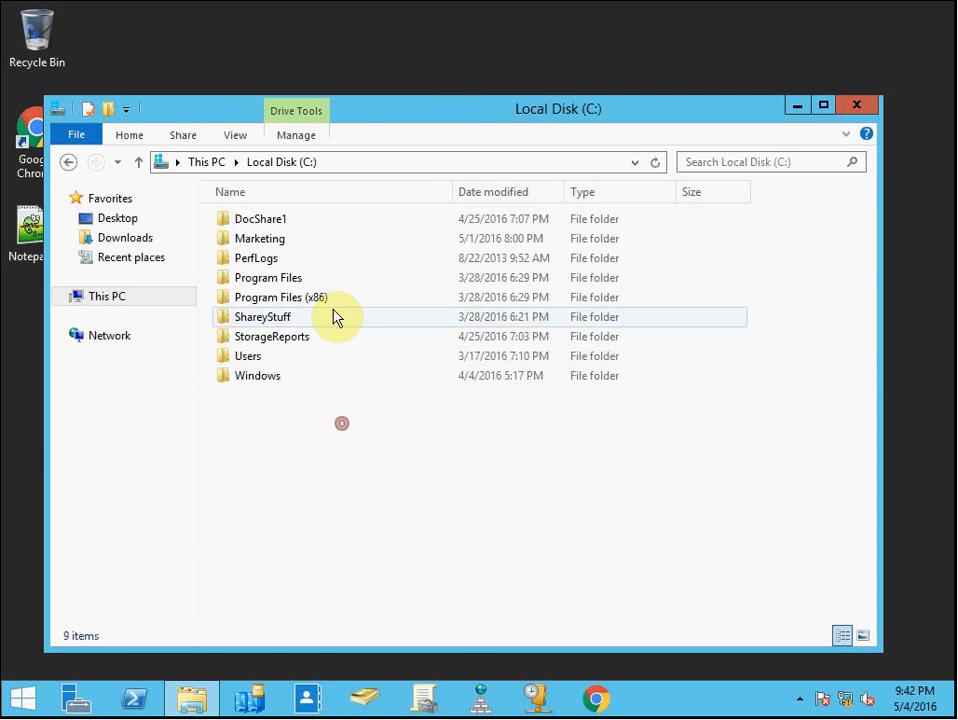
double_click(299, 240)
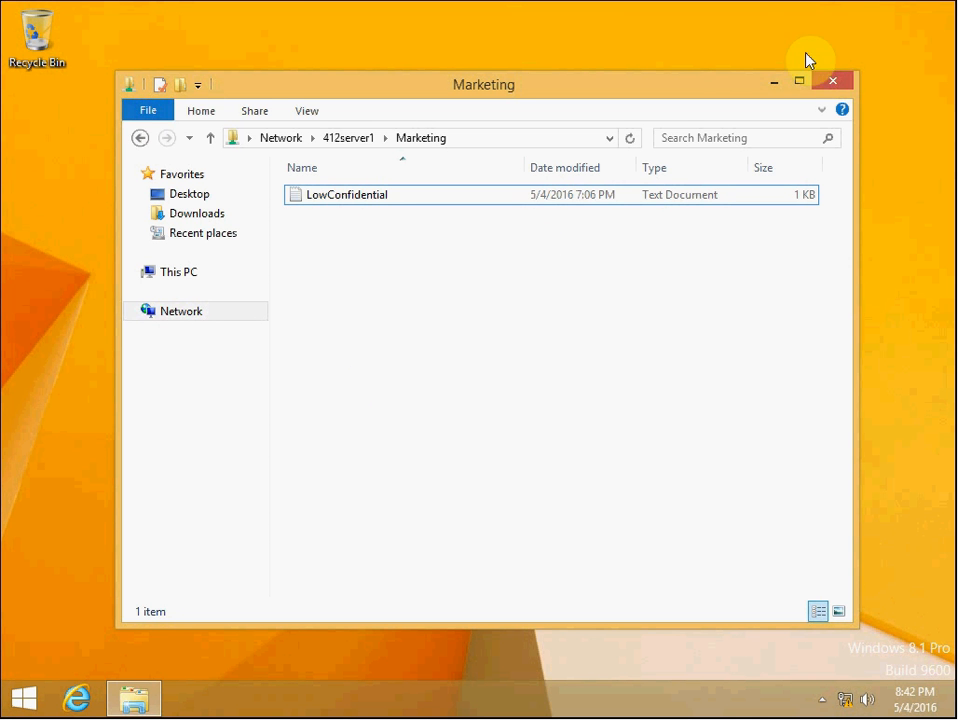
click(838, 79)
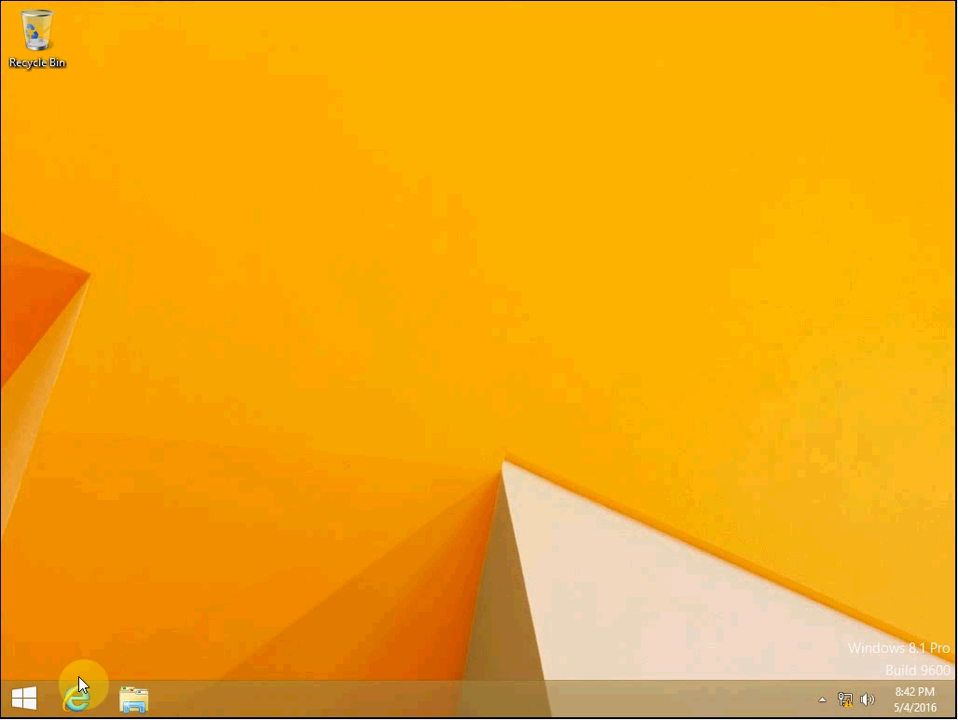
Sign out and sign back in to the domain as executive1, entering the account password
right_click(34, 701)
mouse_move(130, 662)
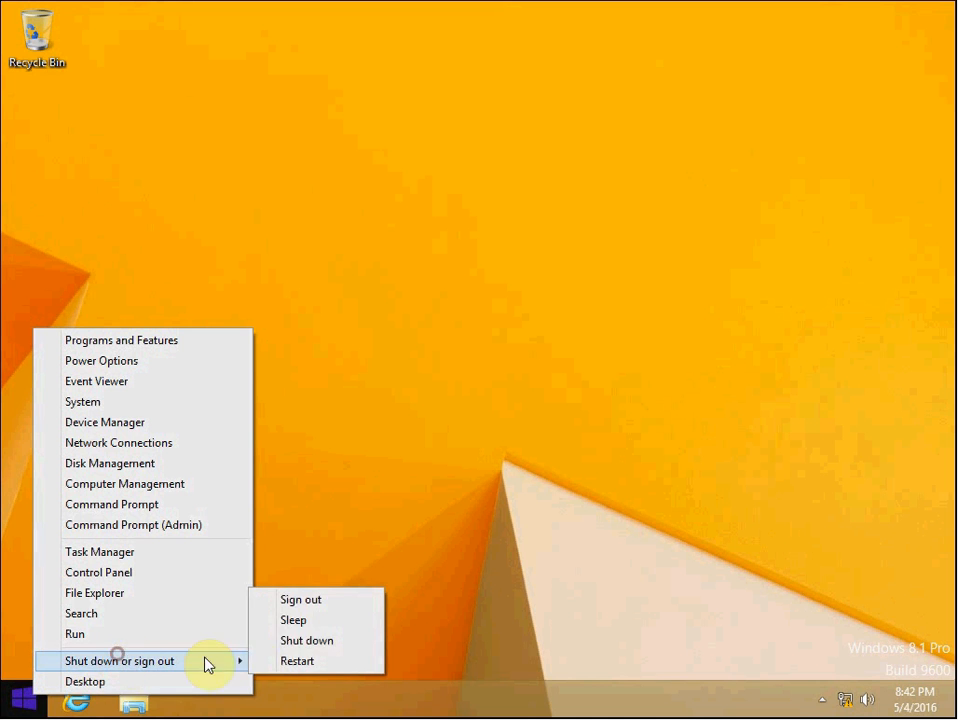
click(303, 601)
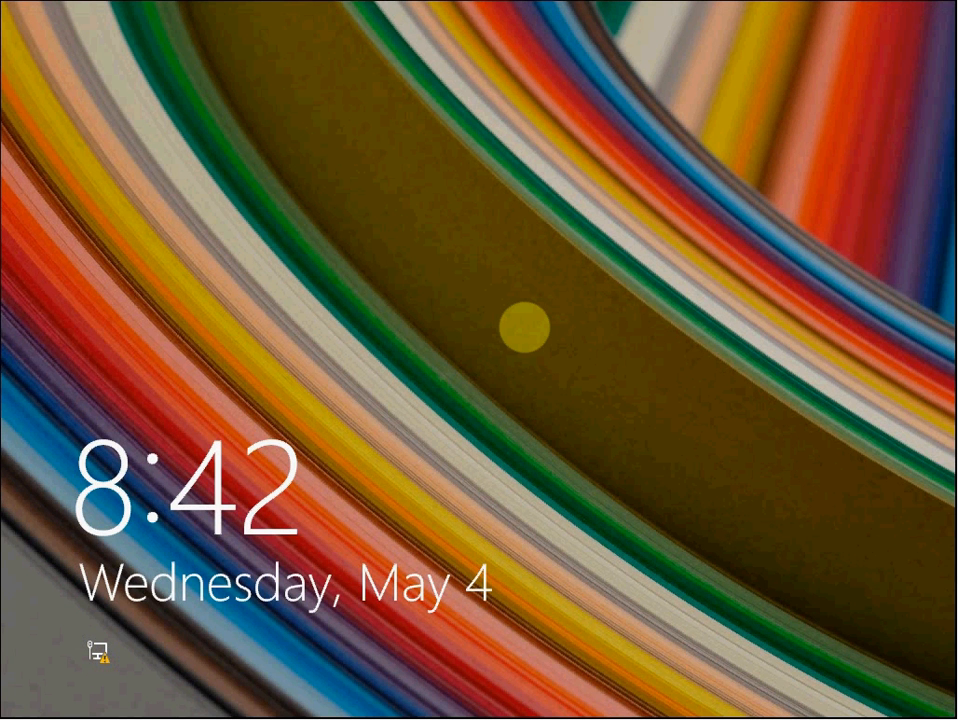
click(370, 259)
click(425, 224)
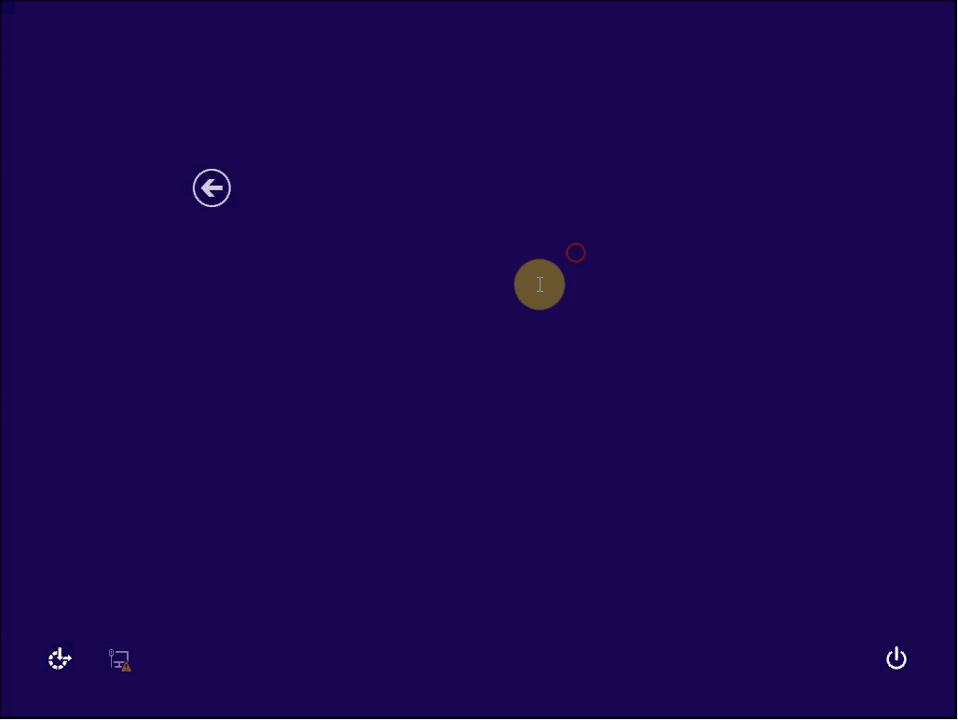
click(470, 232)
text(executiv)
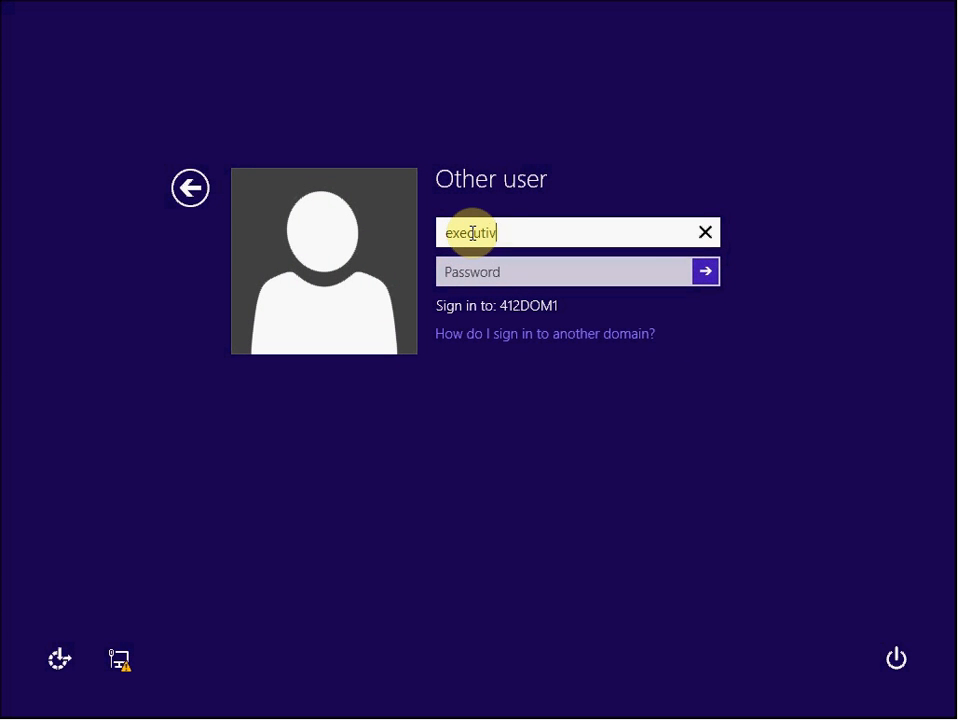
text(e1)
key(Tab)
text(Password1)
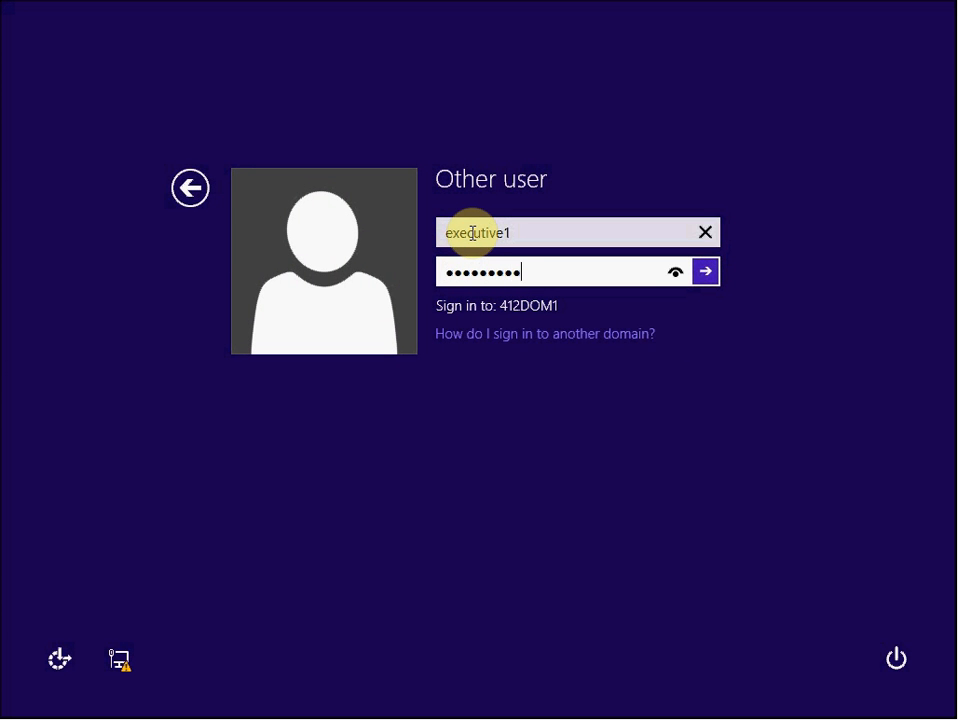
text(!)
key(Return)
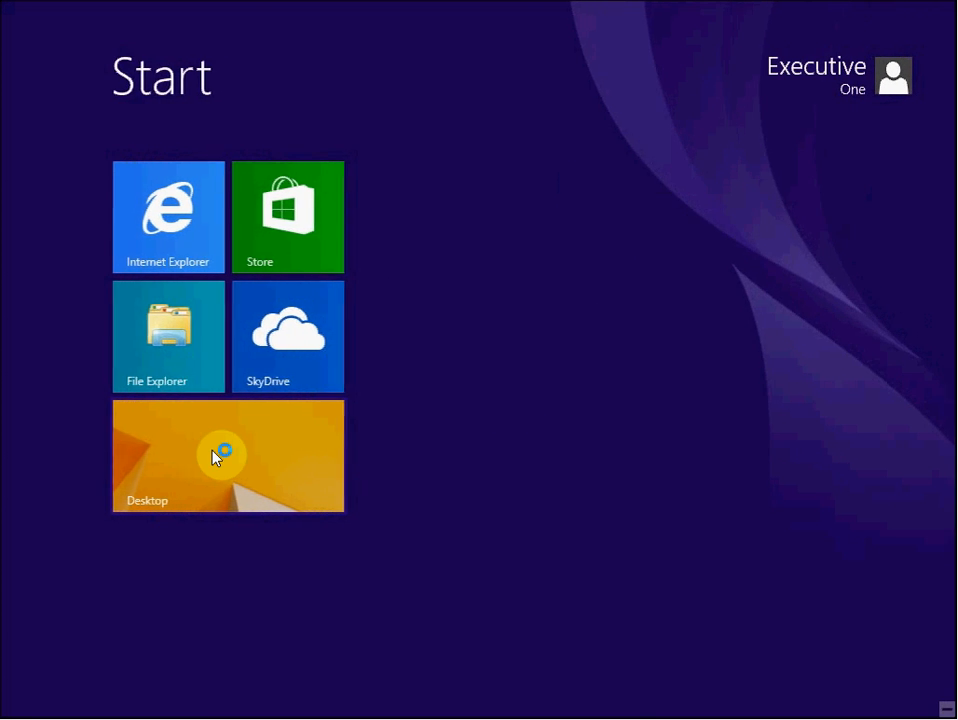
Open the desktop and File Explorer, and browse to the Marketing share on \\412server1
click(212, 453)
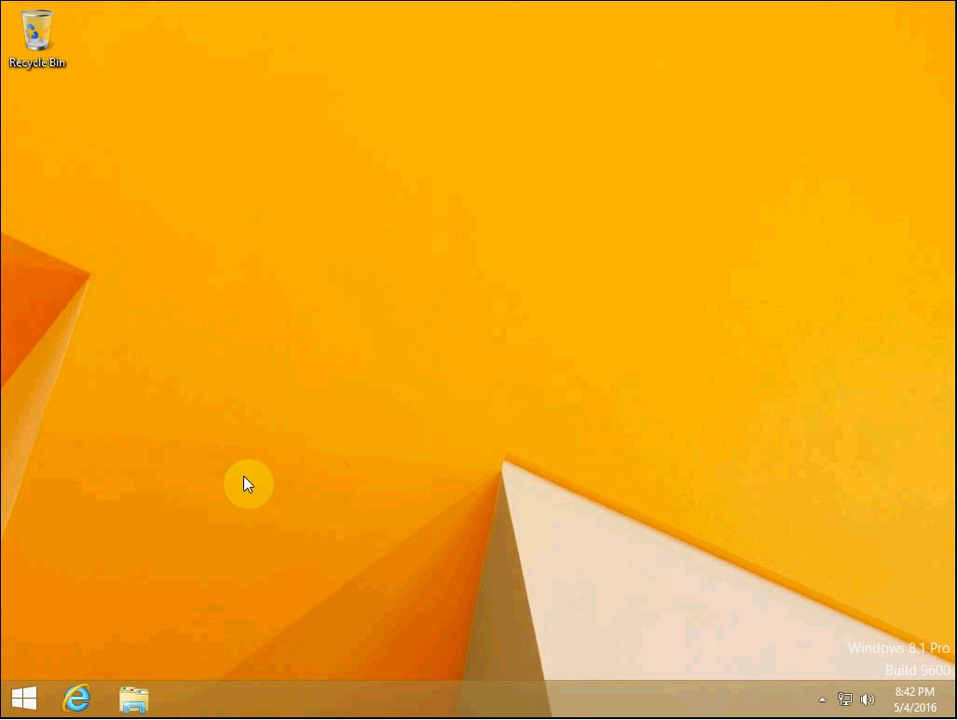
click(145, 698)
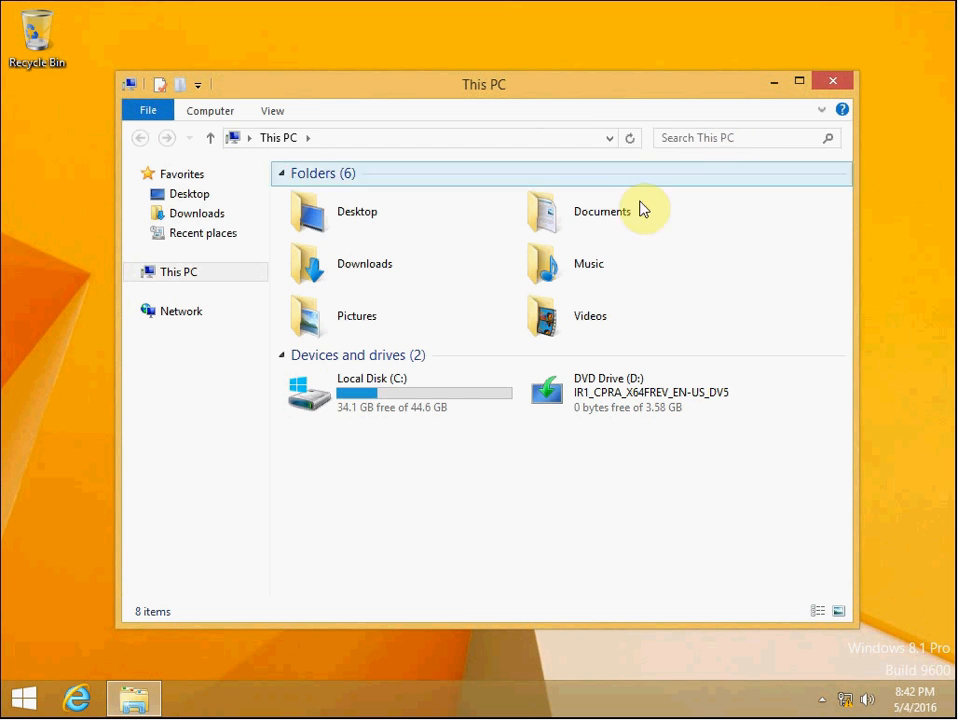
click(561, 136)
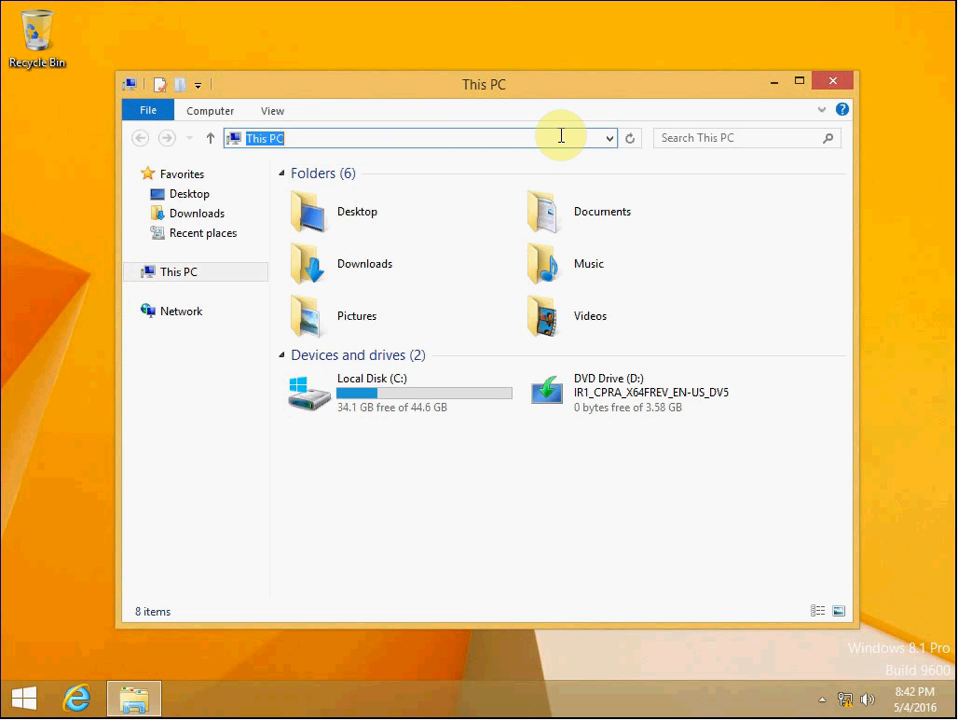
text(\\412server1)
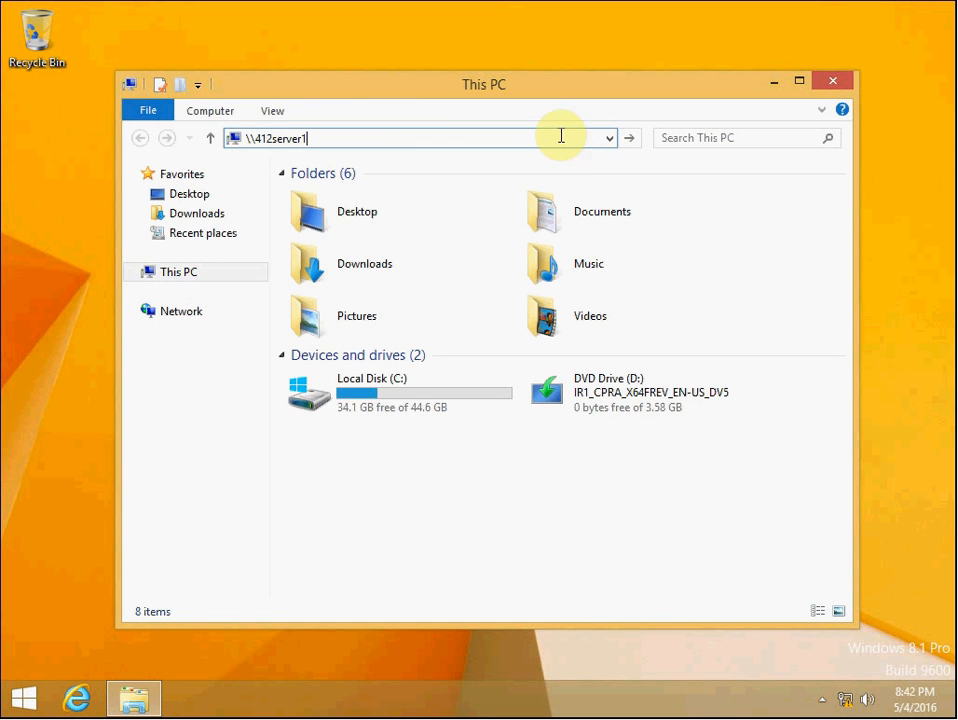
key(Return)
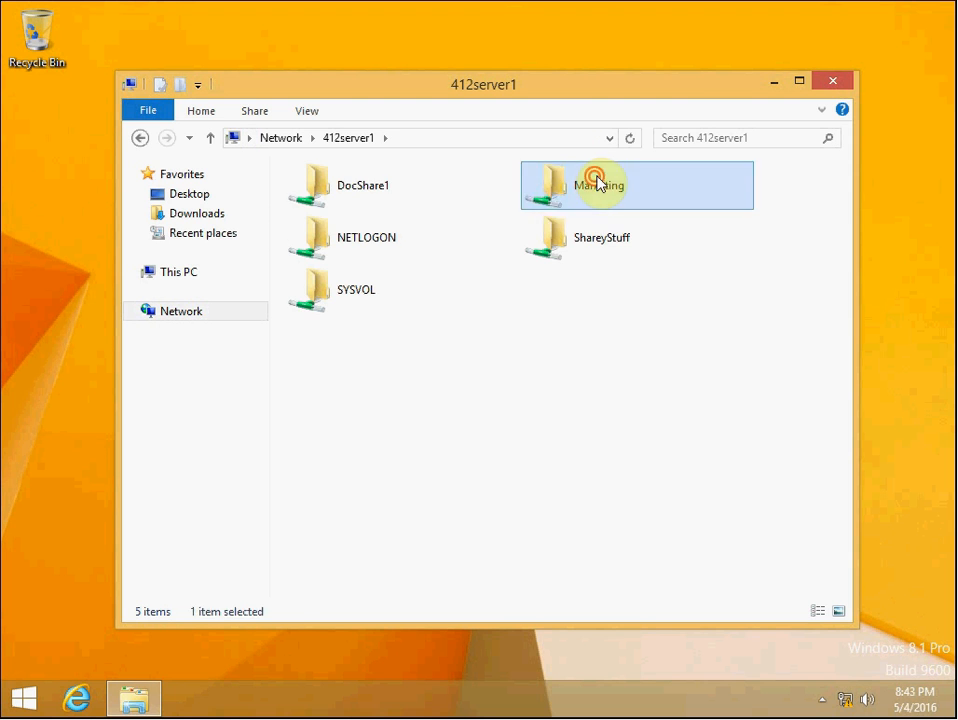
double_click(597, 178)
click(385, 208)
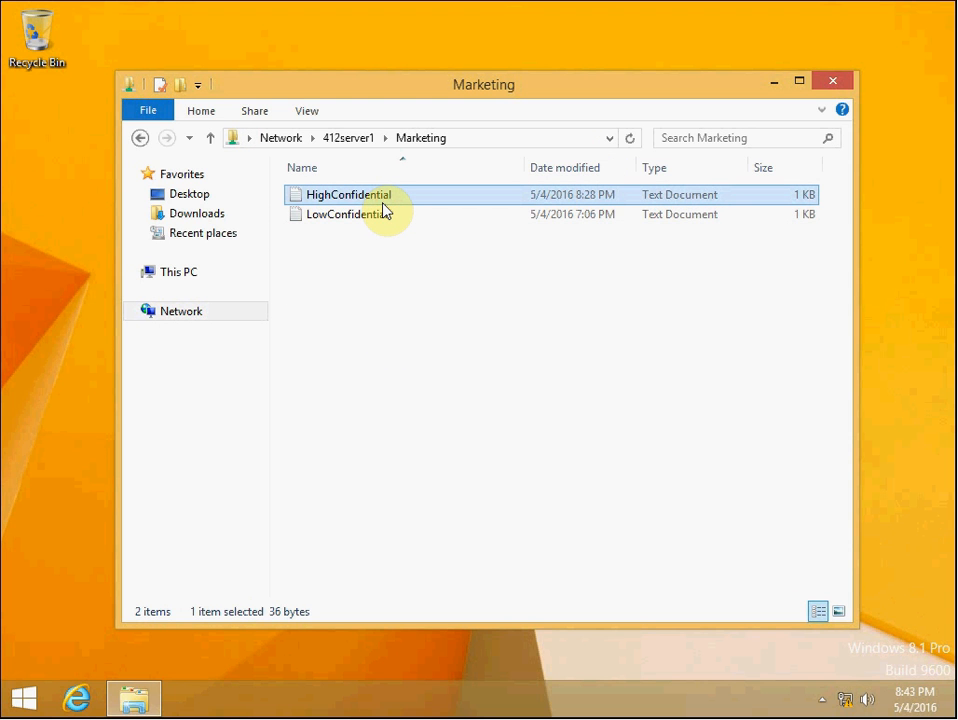
Open the properties of the HighConfidential file on the share, then cancel them
right_click(382, 200)
click(460, 498)
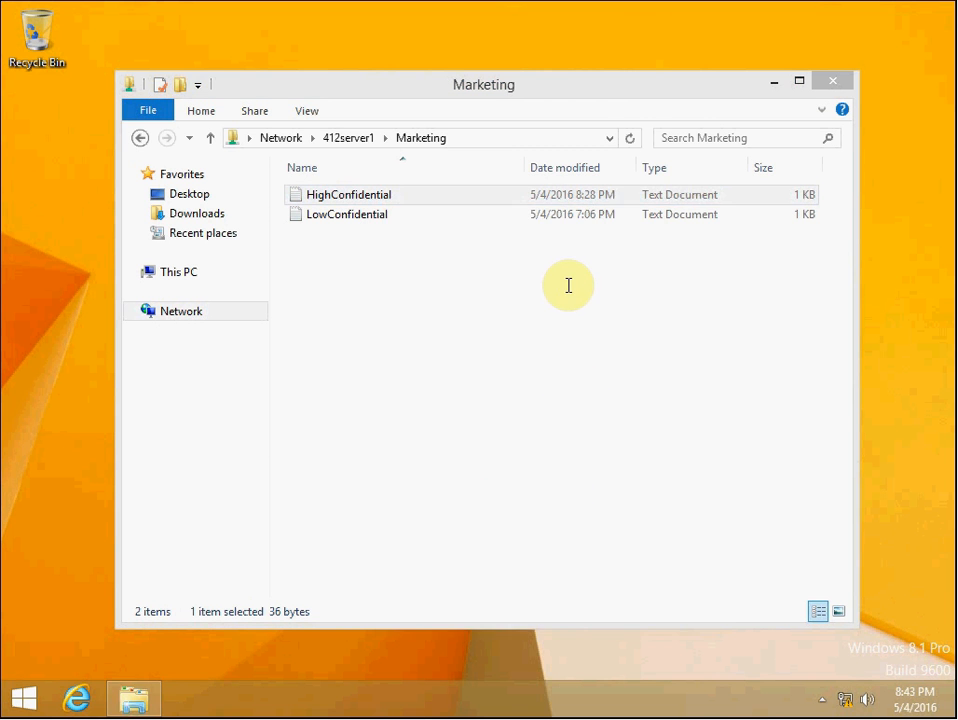
drag(524, 207, 428, 107)
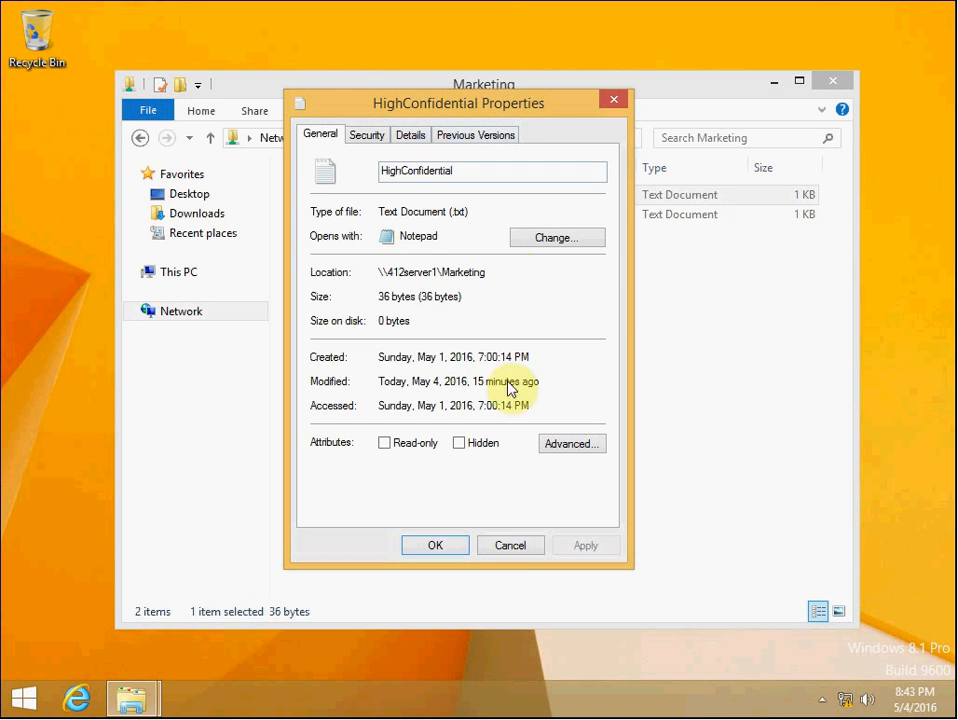
click(500, 546)
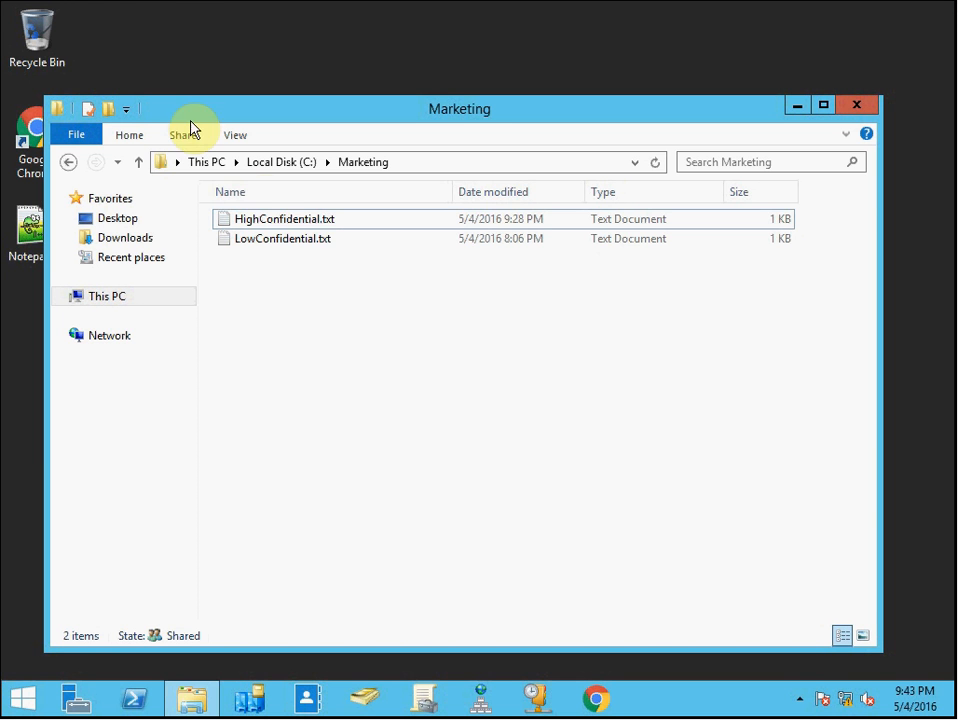
On the server, inspect the classification properties of HighConfidential.txt in the C:\Marketing folder, then close the dialog
right_click(316, 221)
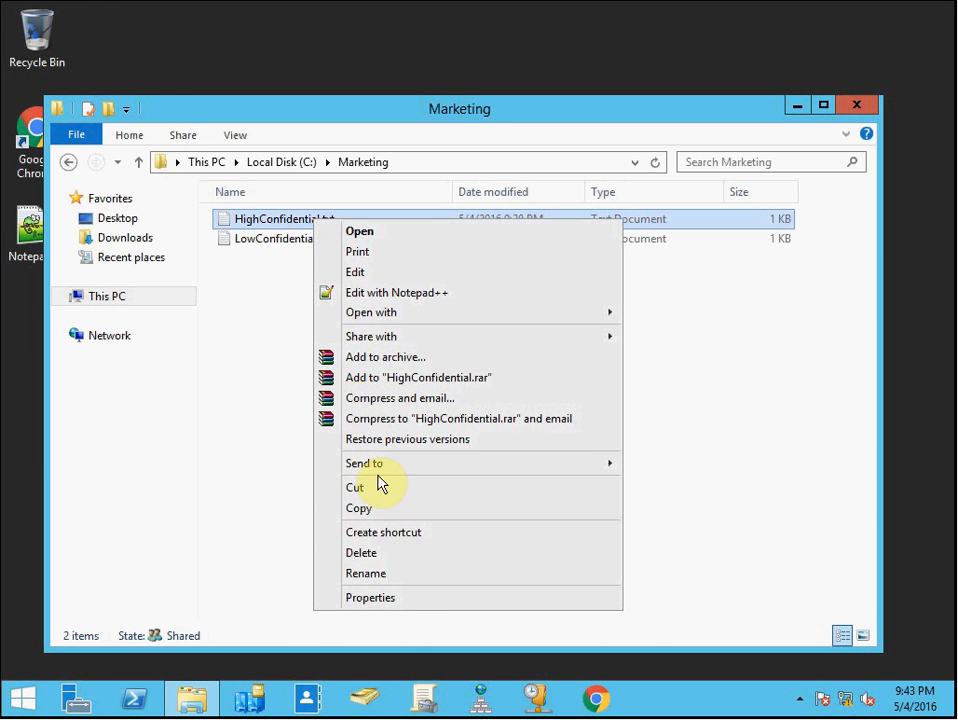
click(400, 600)
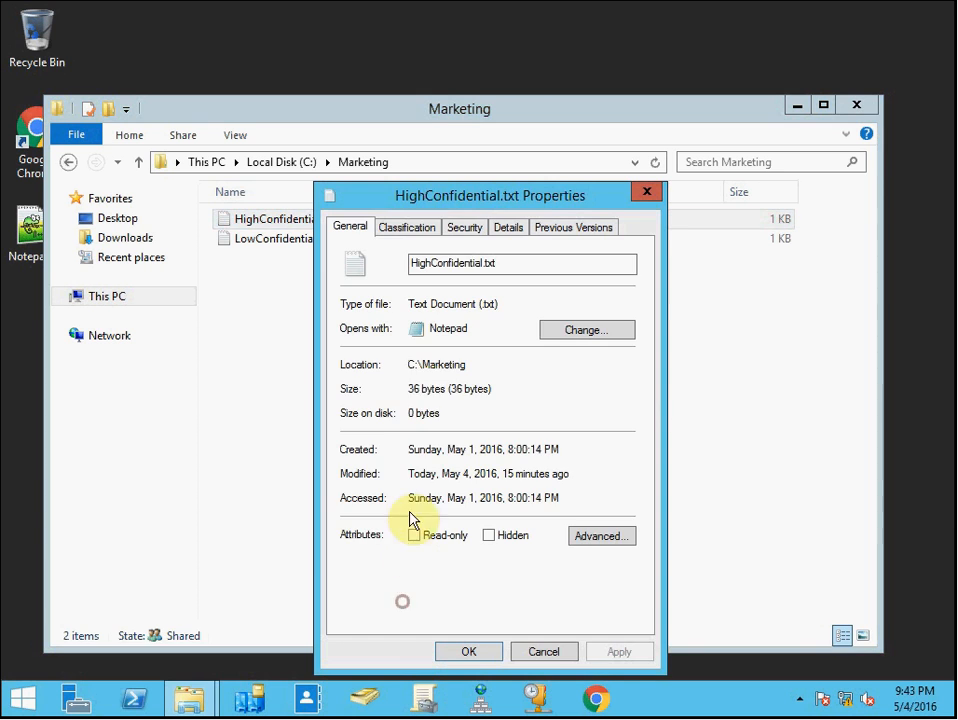
click(415, 227)
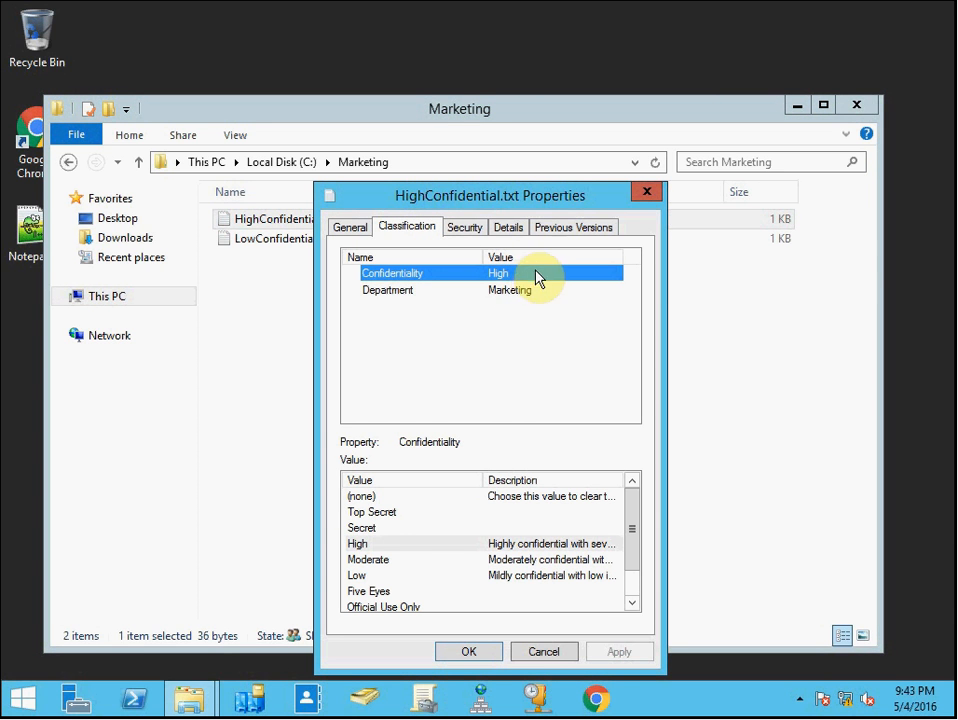
click(523, 291)
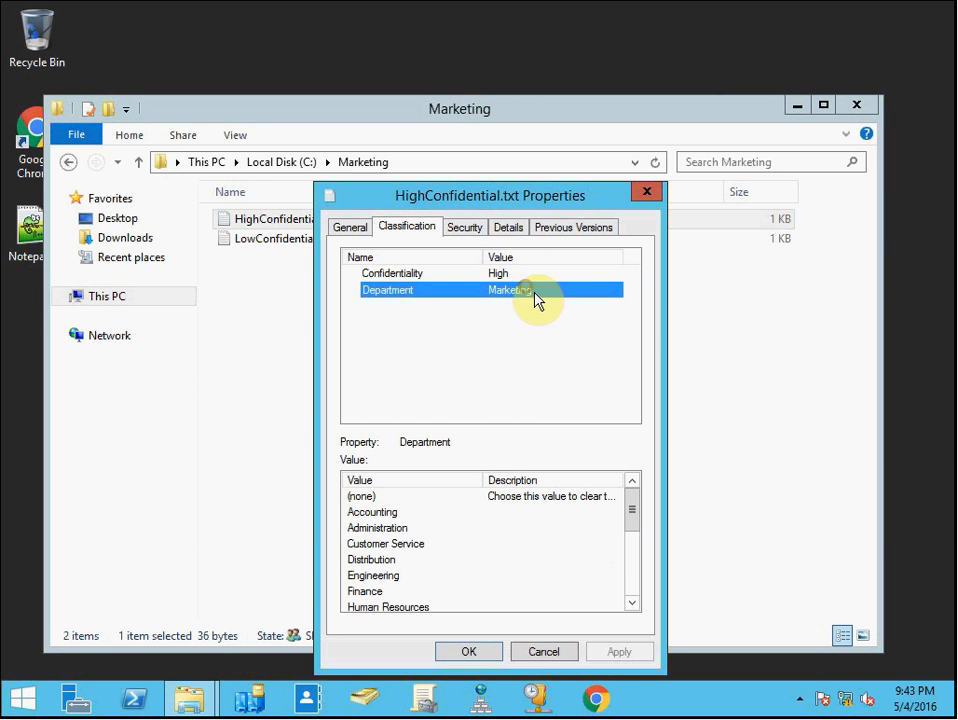
click(652, 204)
click(329, 331)
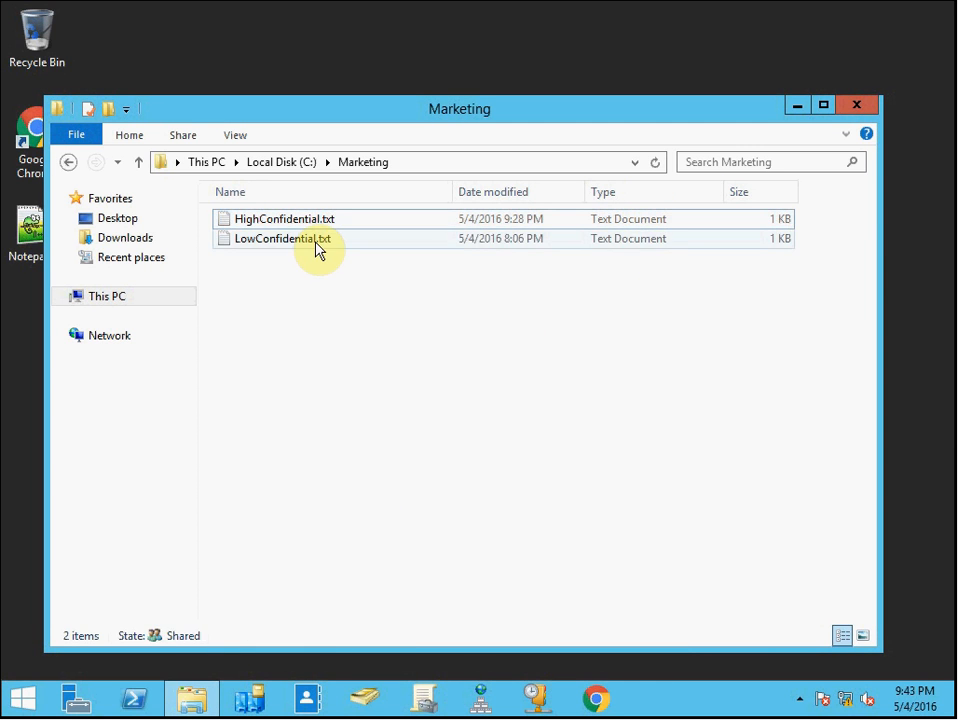
On the server, inspect the classification properties of LowConfidential.txt, then close the dialog and the Marketing folder window
right_click(316, 248)
click(395, 622)
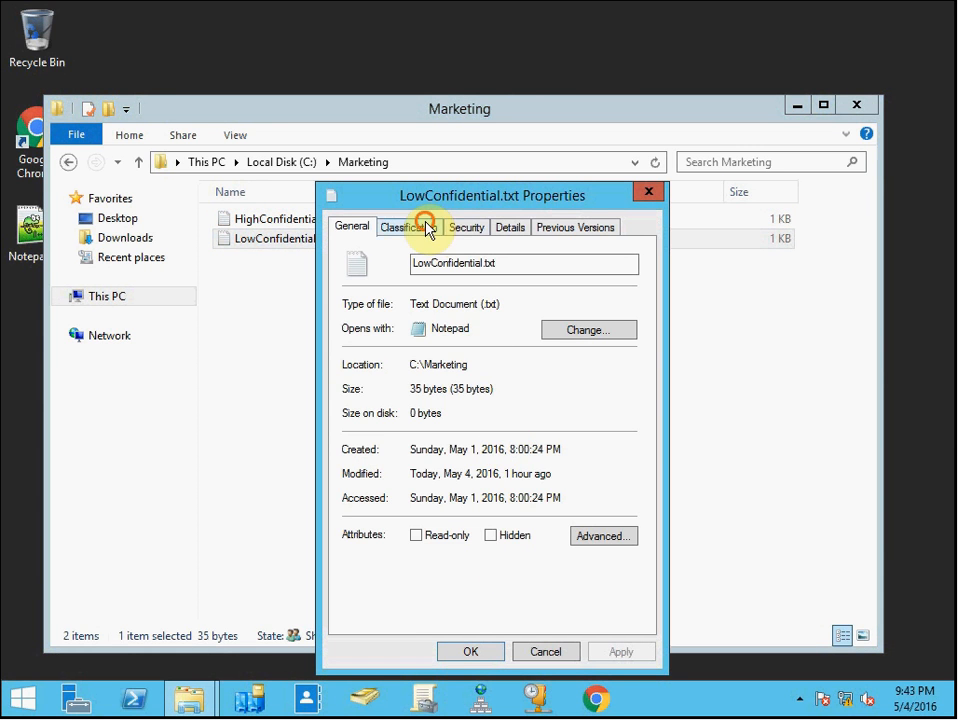
click(425, 225)
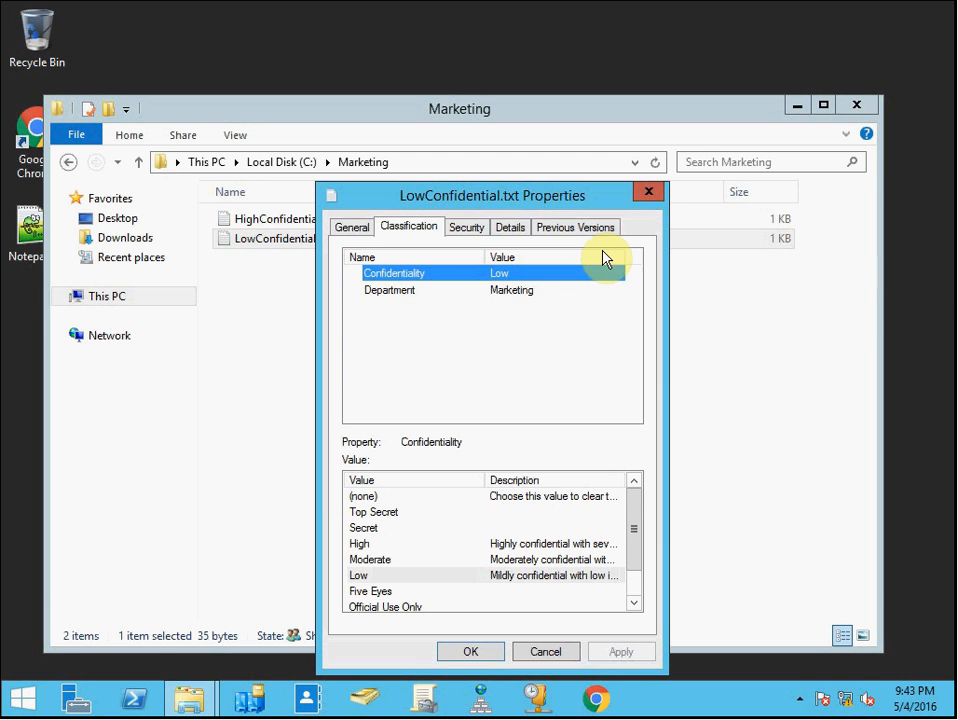
click(648, 191)
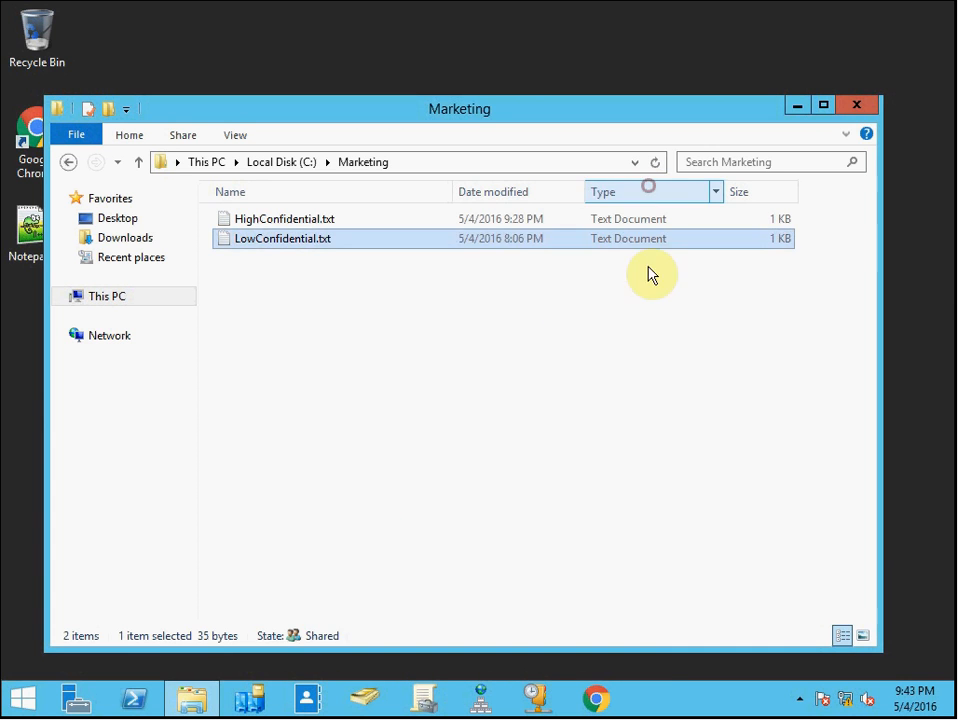
click(857, 106)
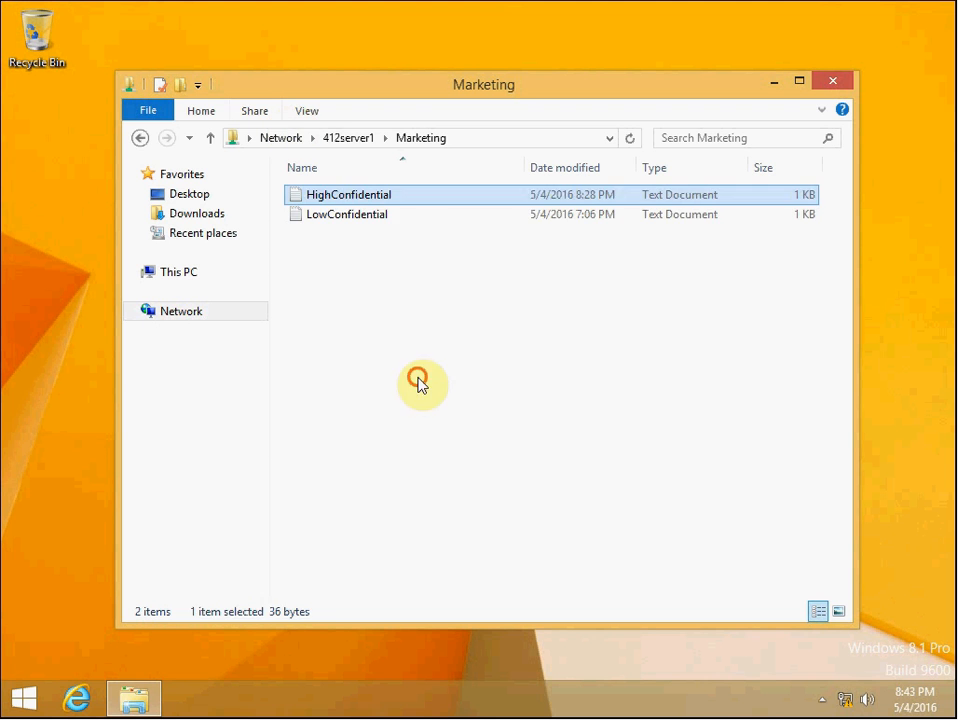
On the client, open LowConfidential from the Marketing share, add the line "Add new data." and save the file
click(418, 385)
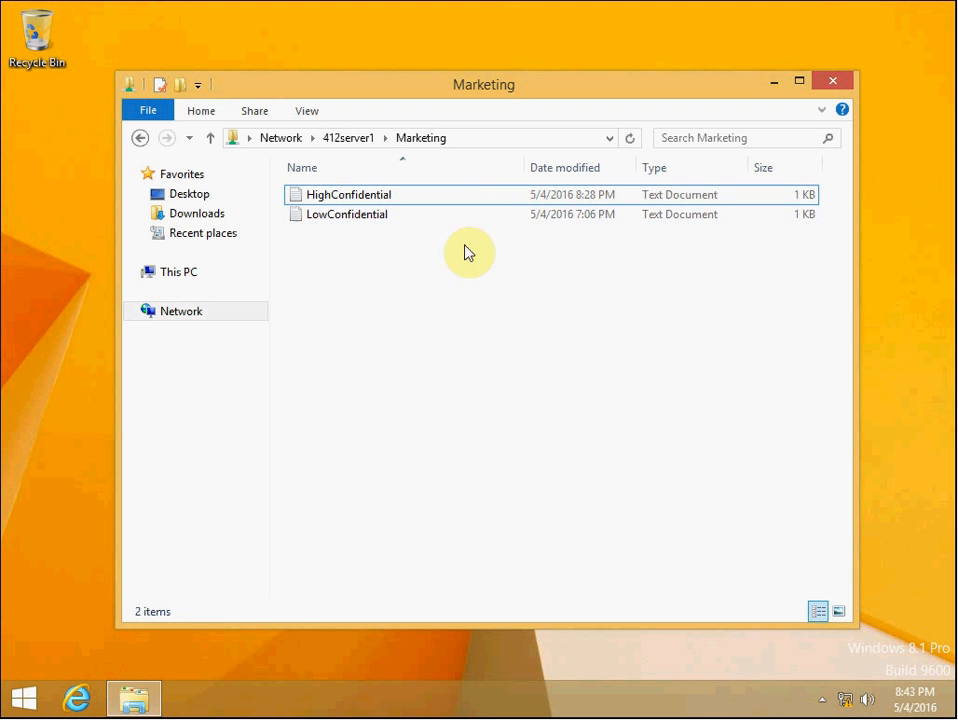
double_click(363, 216)
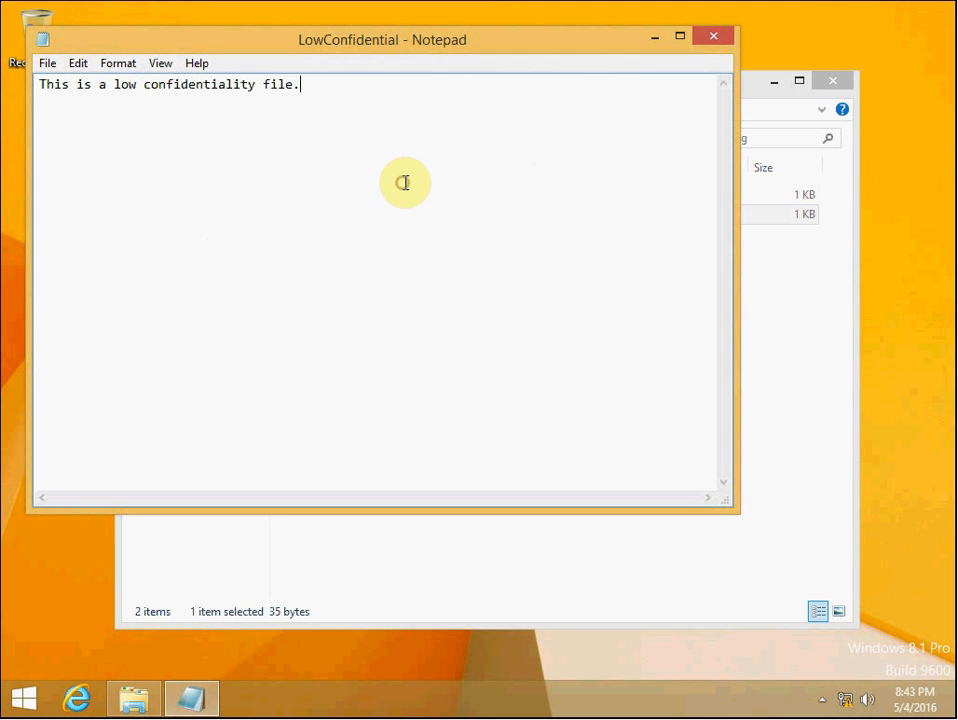
key(Return)
key(Return)
text(Add)
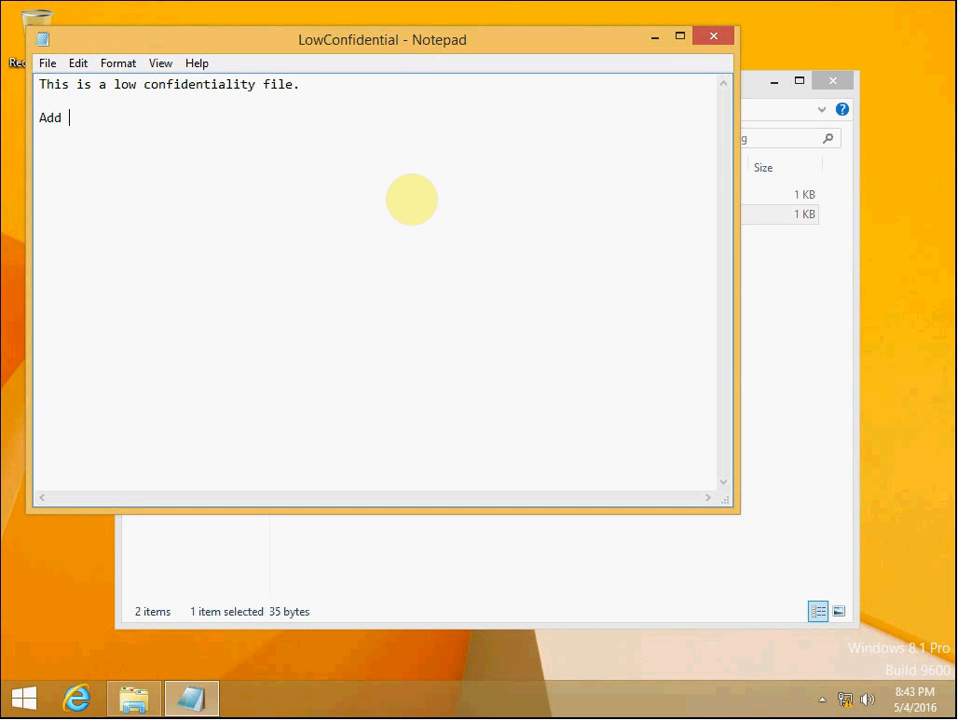
text( new data.)
click(47, 63)
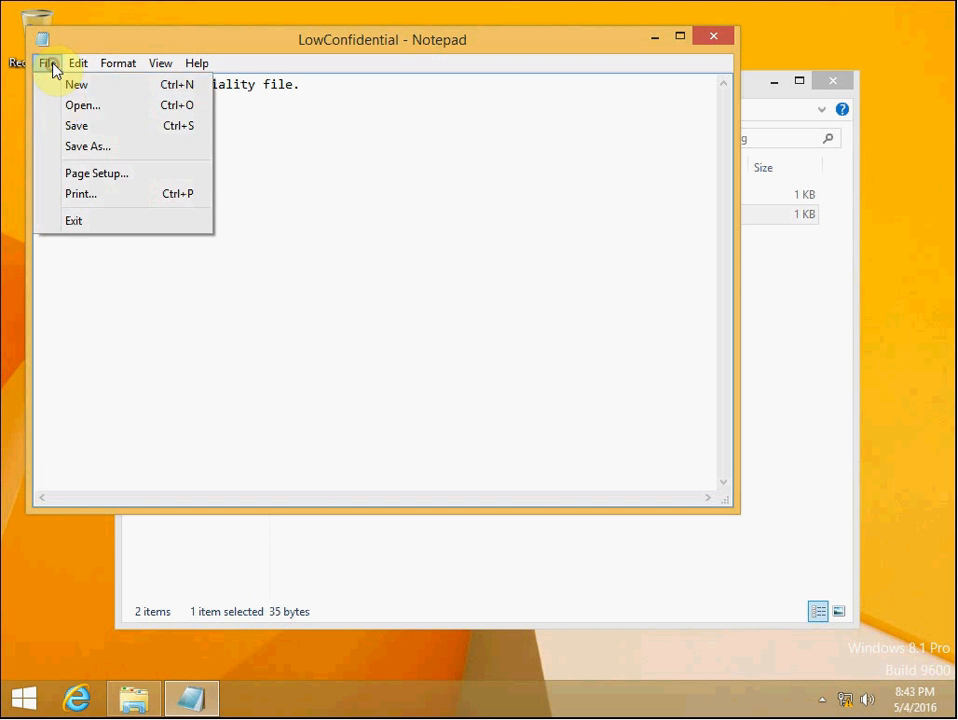
click(100, 125)
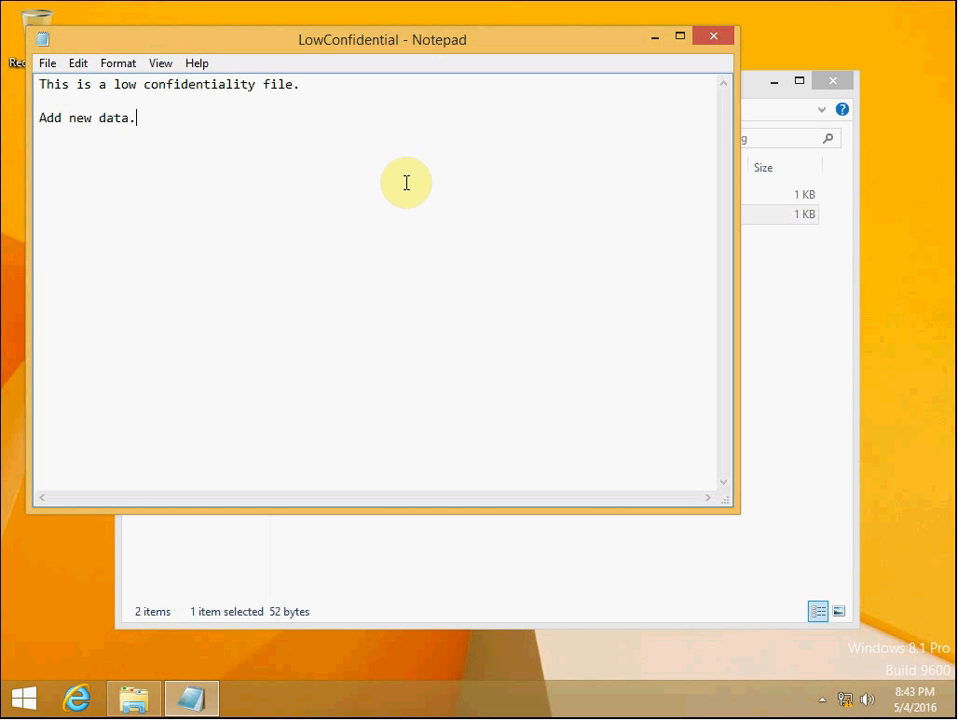
Delete the added line from LowConfidential, save the file again and close Notepad
drag(207, 126, 340, 84)
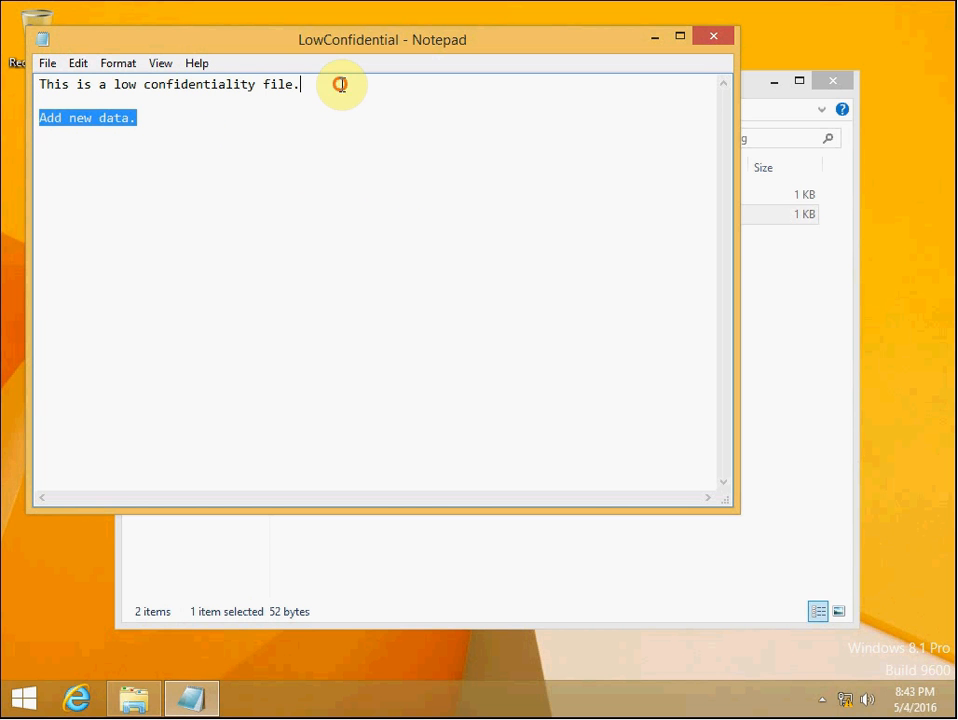
key(Delete)
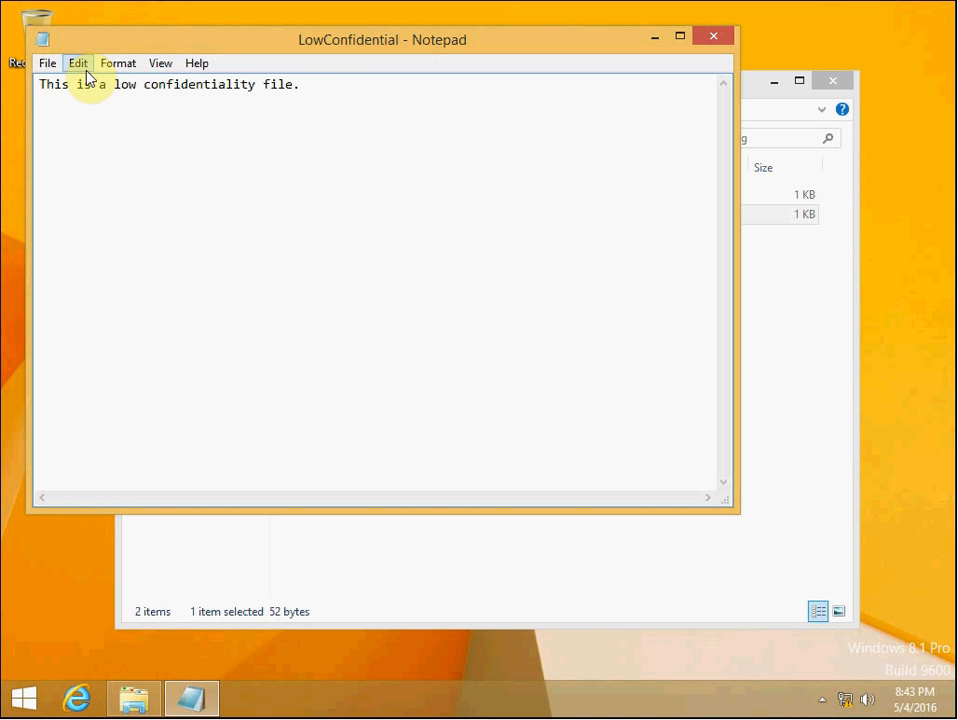
click(47, 63)
click(98, 125)
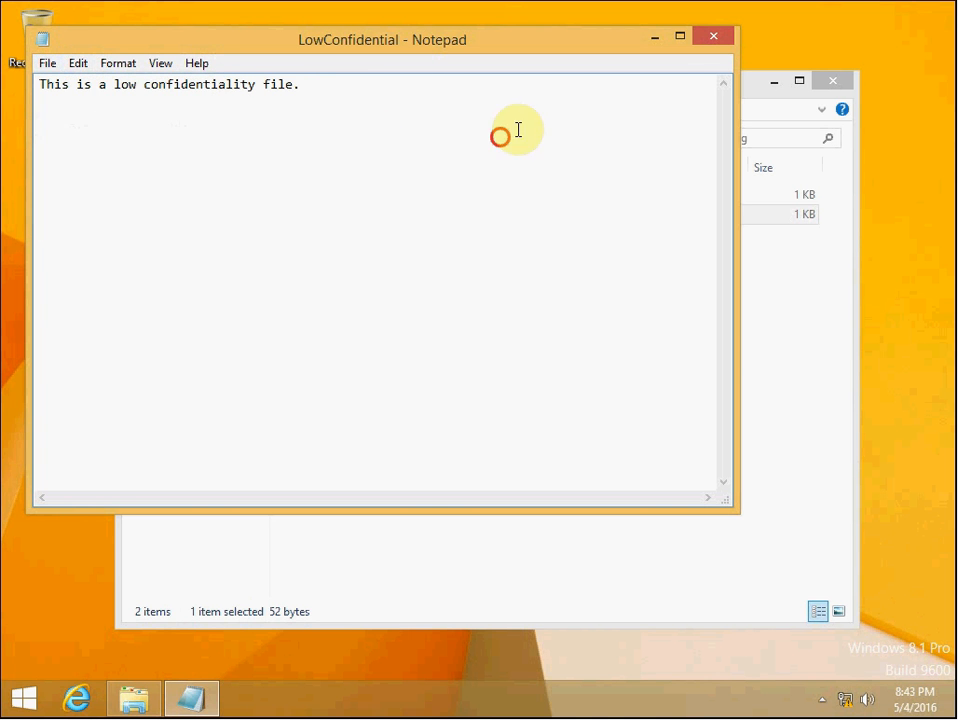
click(716, 40)
Create a new text document named Test1 in the Marketing share
right_click(372, 281)
mouse_move(470, 455)
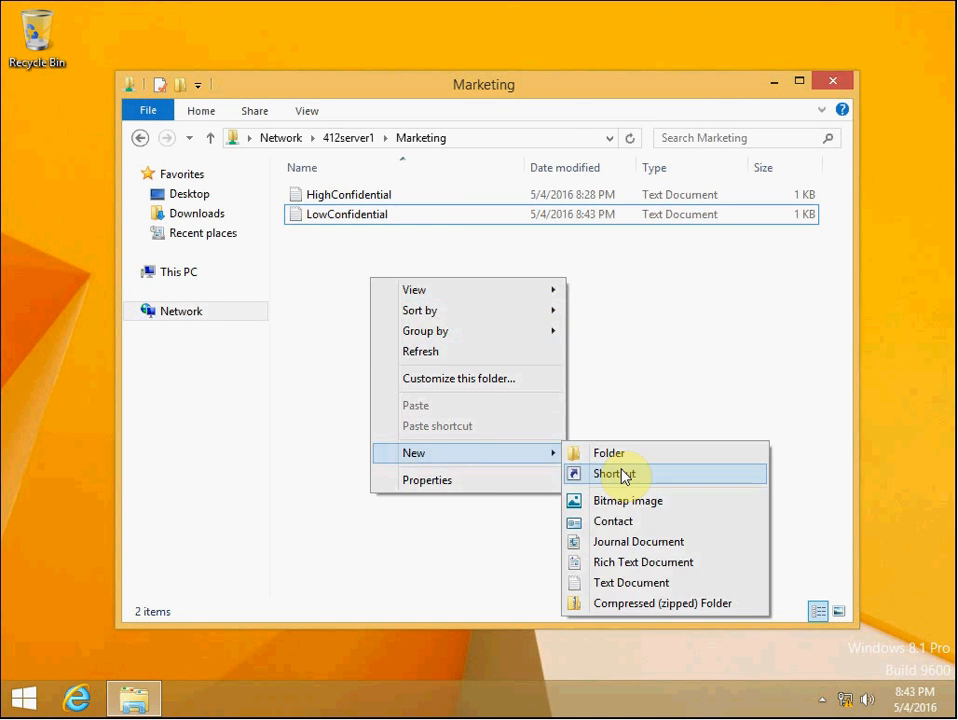
click(633, 582)
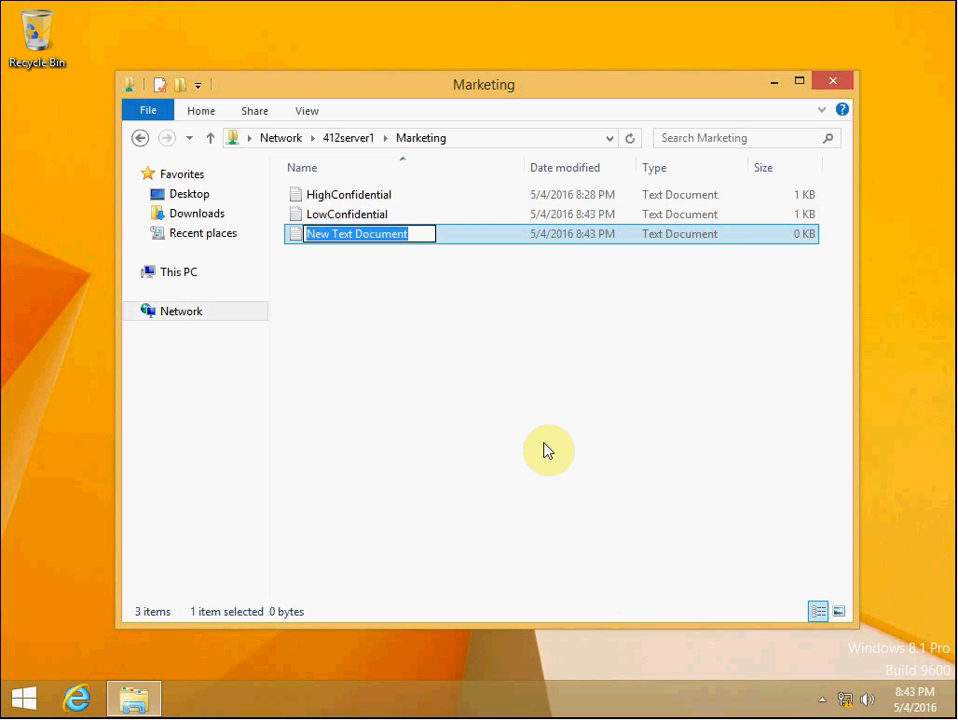
text(Test1)
key(Return)
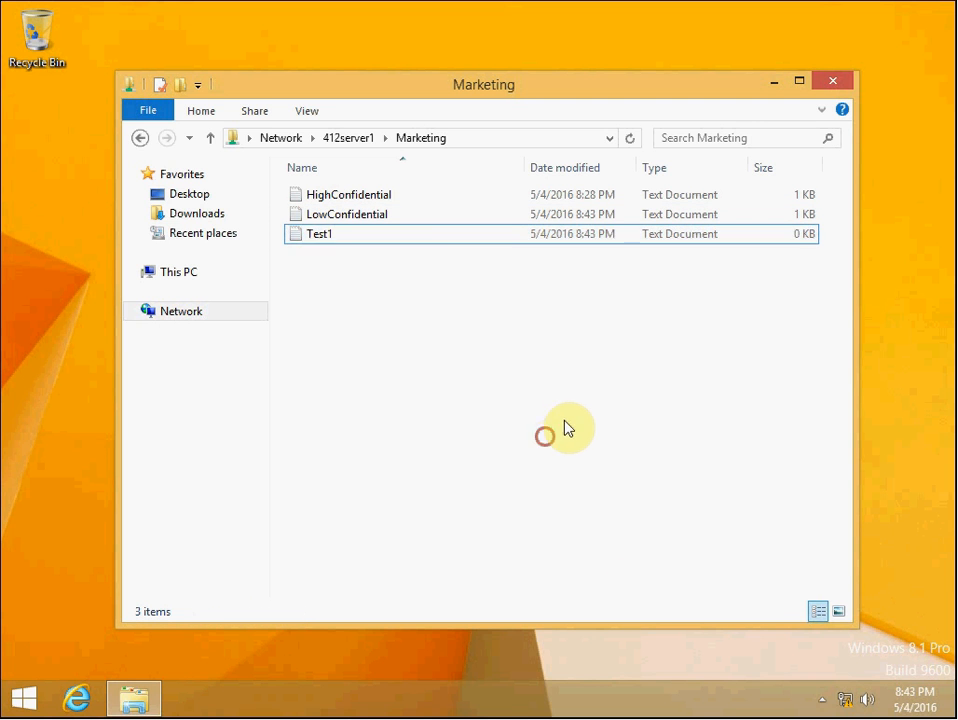
Open Test1 in Notepad and close it again
click(335, 243)
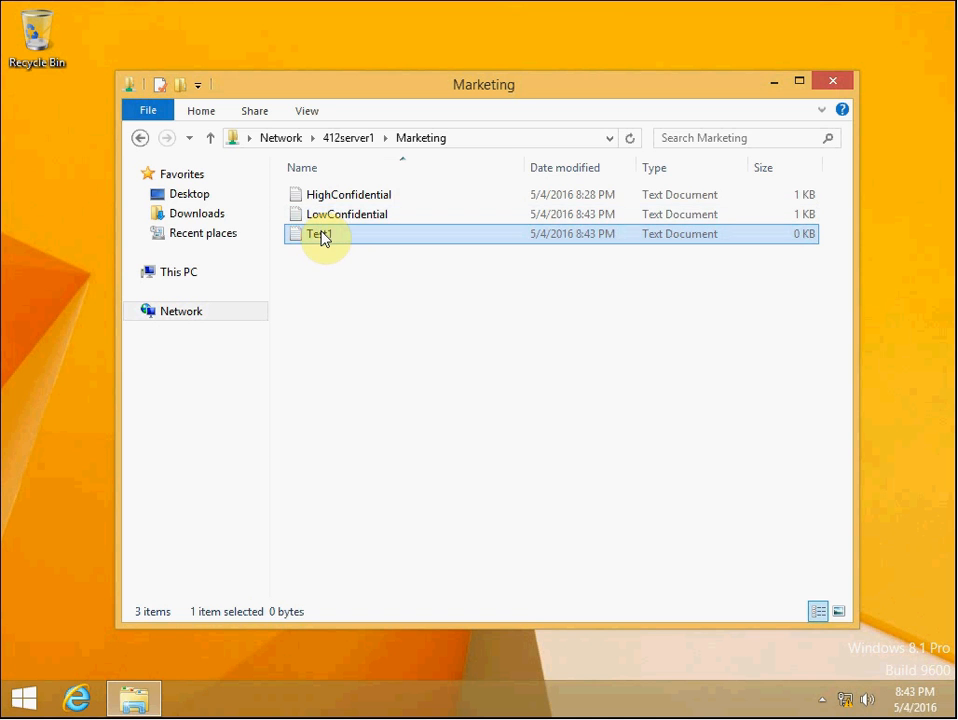
double_click(322, 236)
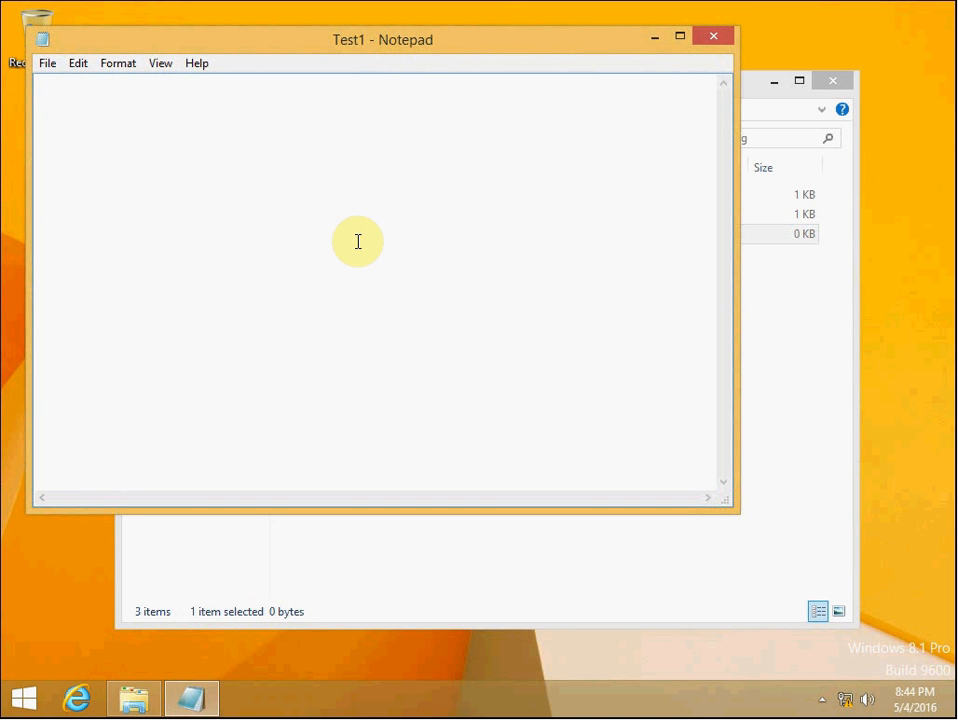
click(713, 36)
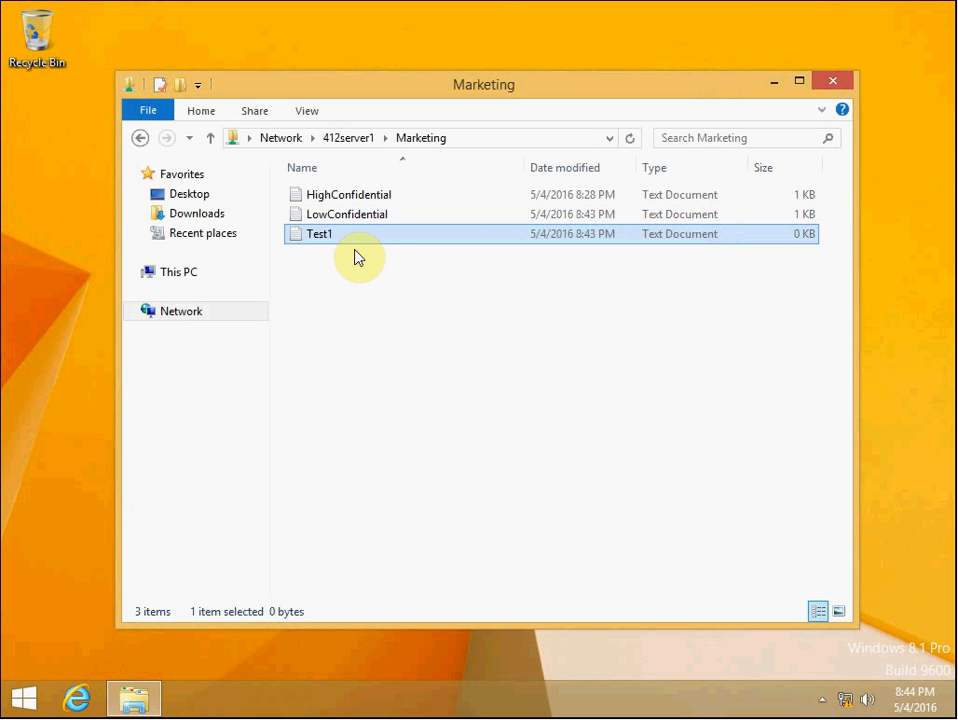
Delete the Test1 file from the share and close the Marketing folder window
key(Delete)
click(551, 424)
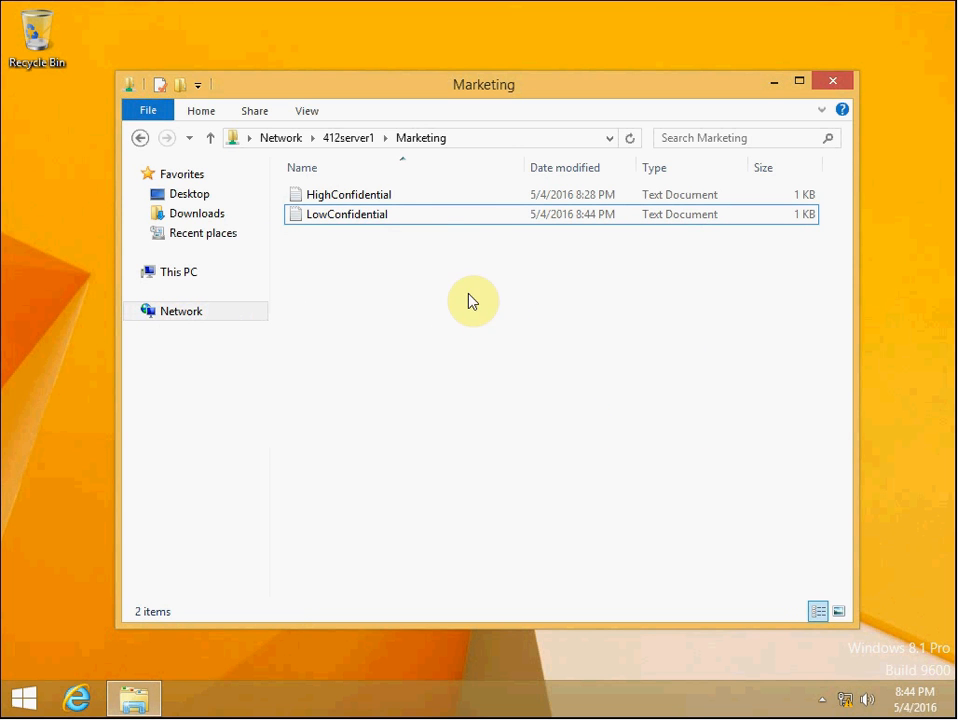
click(363, 199)
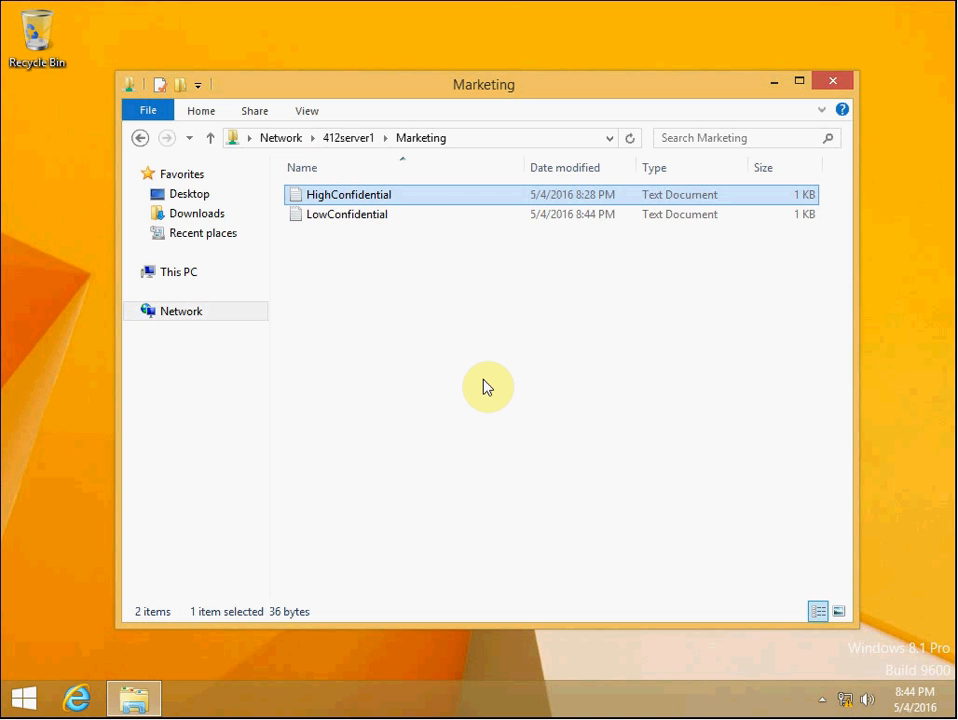
click(831, 83)
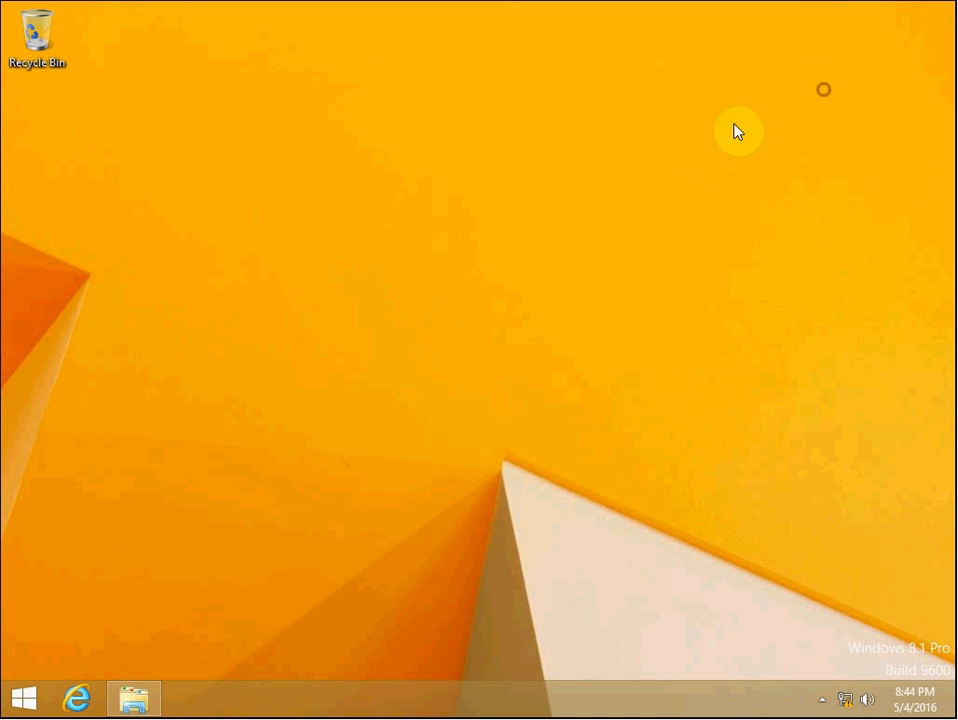